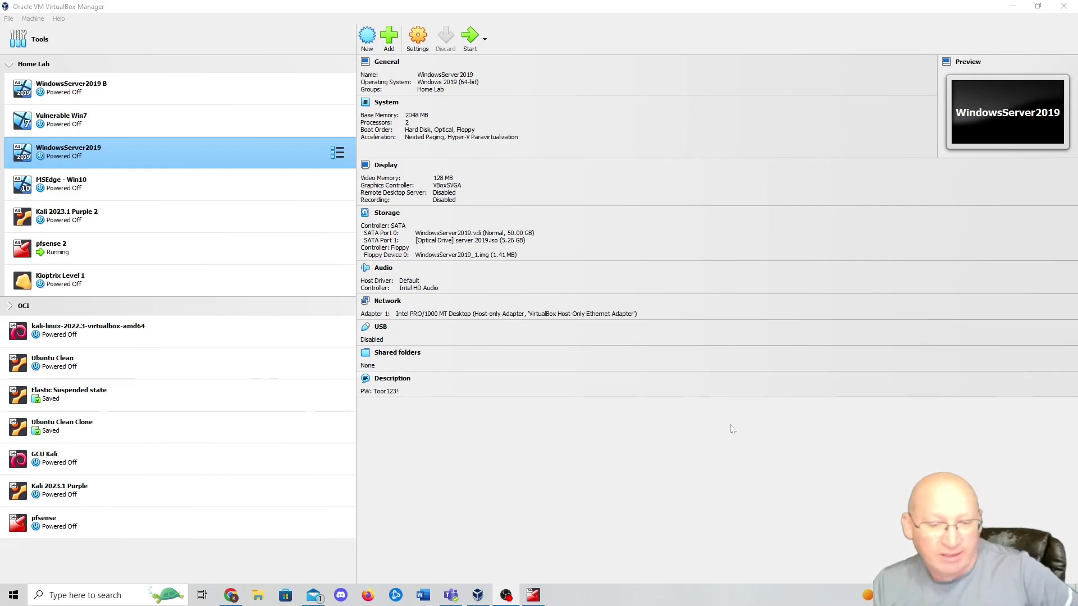
- Move the pfSense 2 console aside and open the WindowsServer2019 machine's settings
left_click(538, 594)
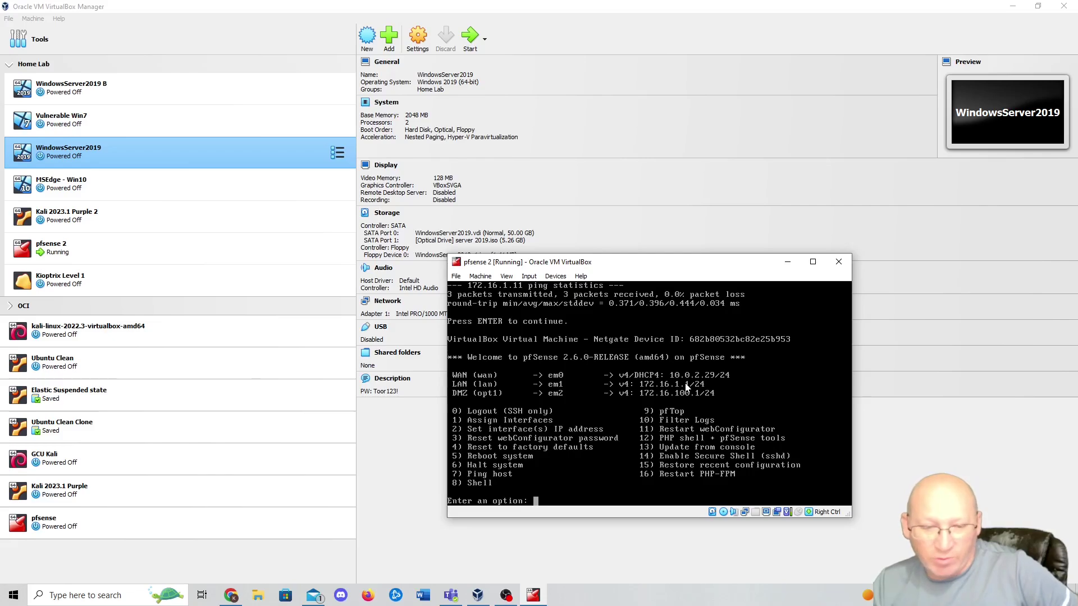
left_click(789, 264)
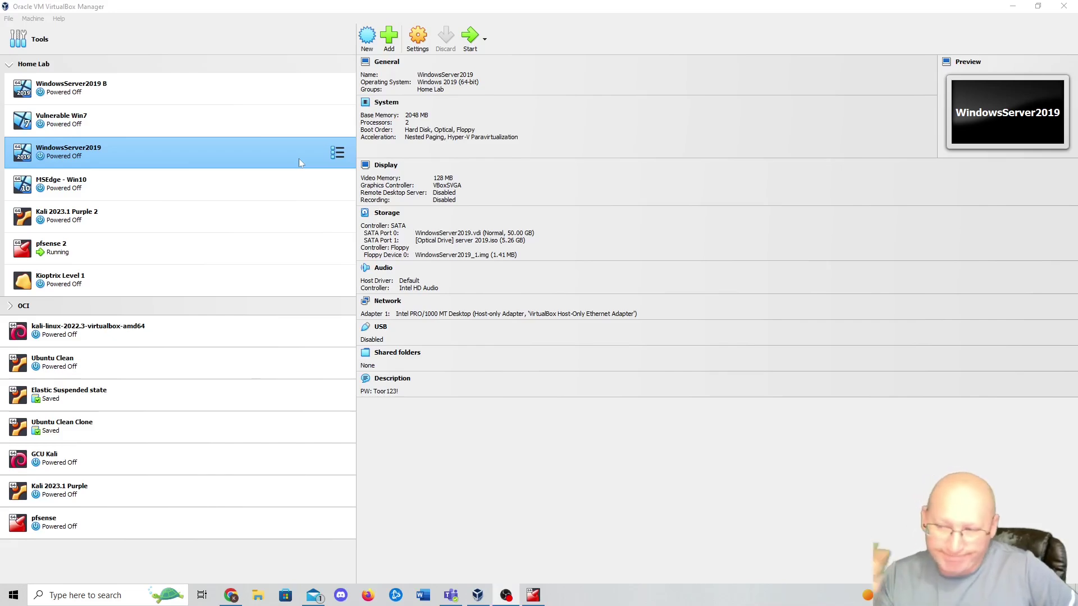
left_click(418, 43)
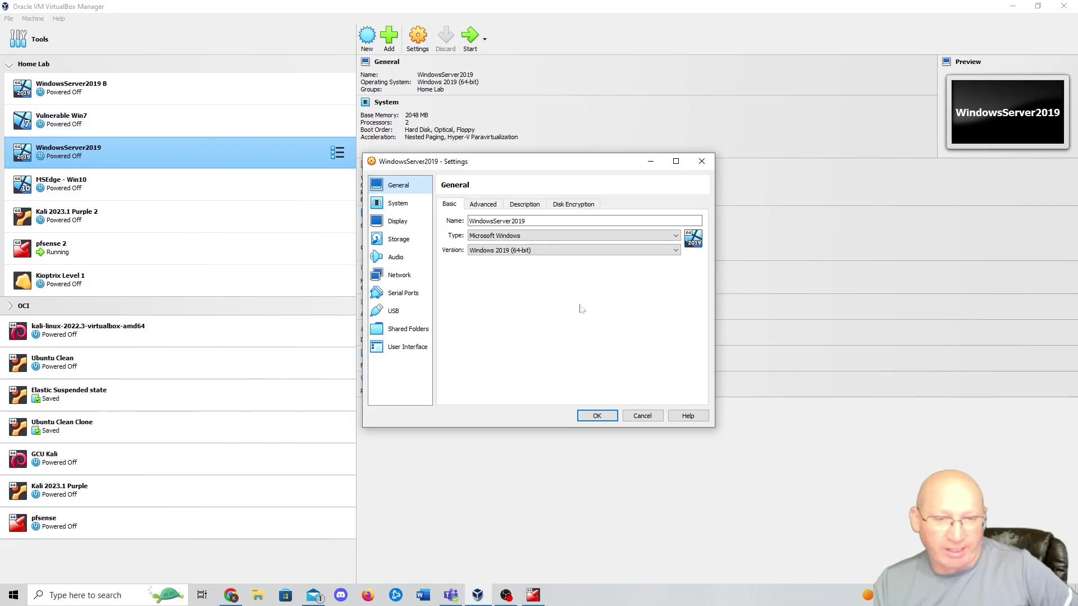
- Rename the machine to WindowsServer2019A and raise its base memory to 16384 MB
left_click(546, 223)
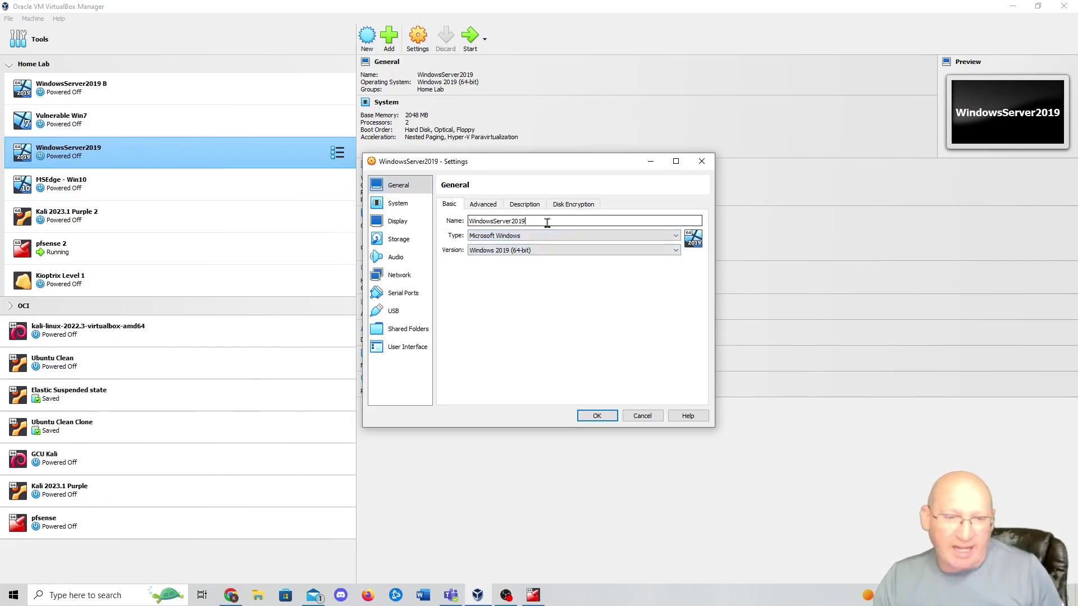
type("A")
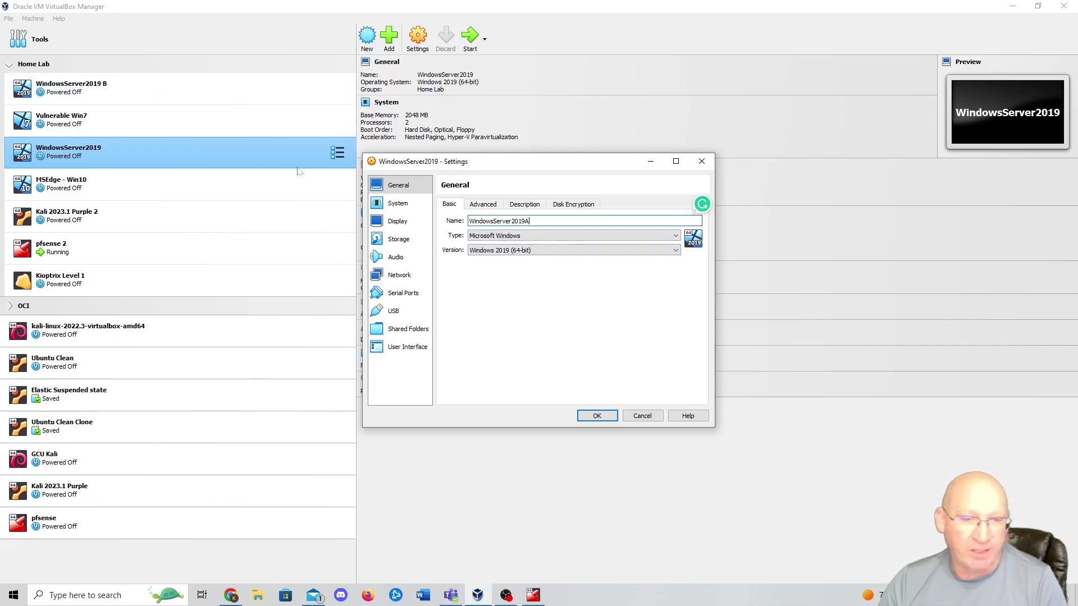
left_click(398, 203)
left_click(521, 229)
left_click(537, 230)
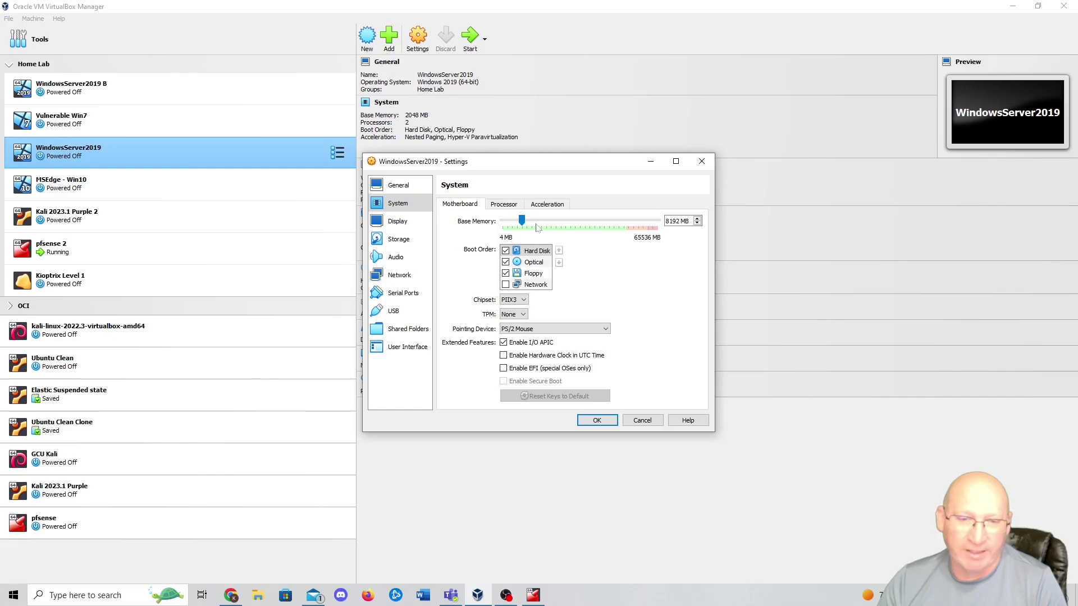
left_click_drag(537, 228, 542, 226)
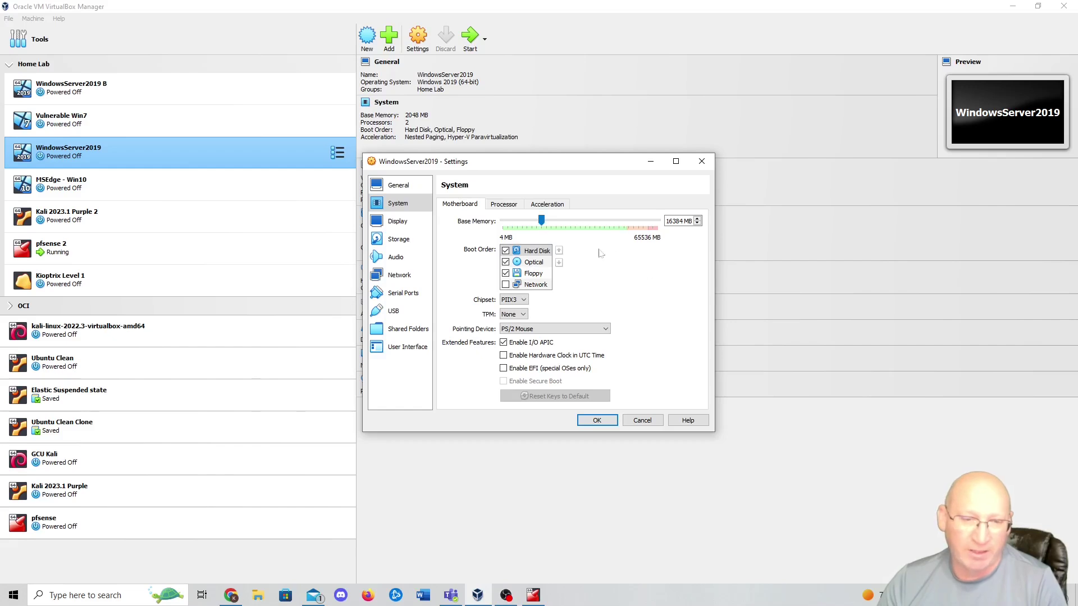
- Give it 6 processors, attach Adapter 1 to NAT Network, and save the settings
left_click(503, 205)
left_click(537, 222)
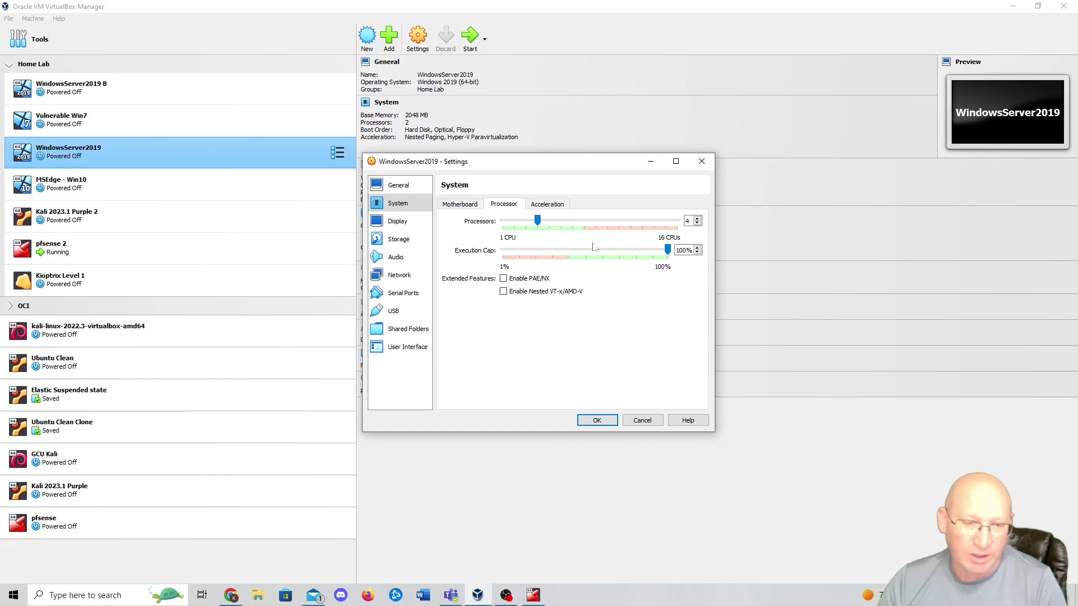
left_click(561, 223)
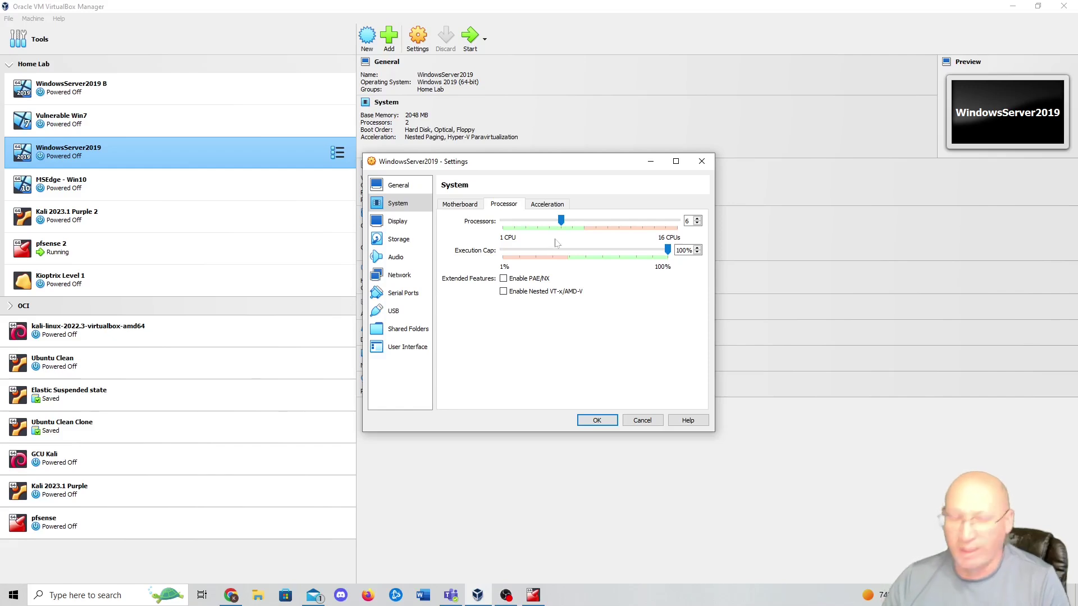
left_click(399, 275)
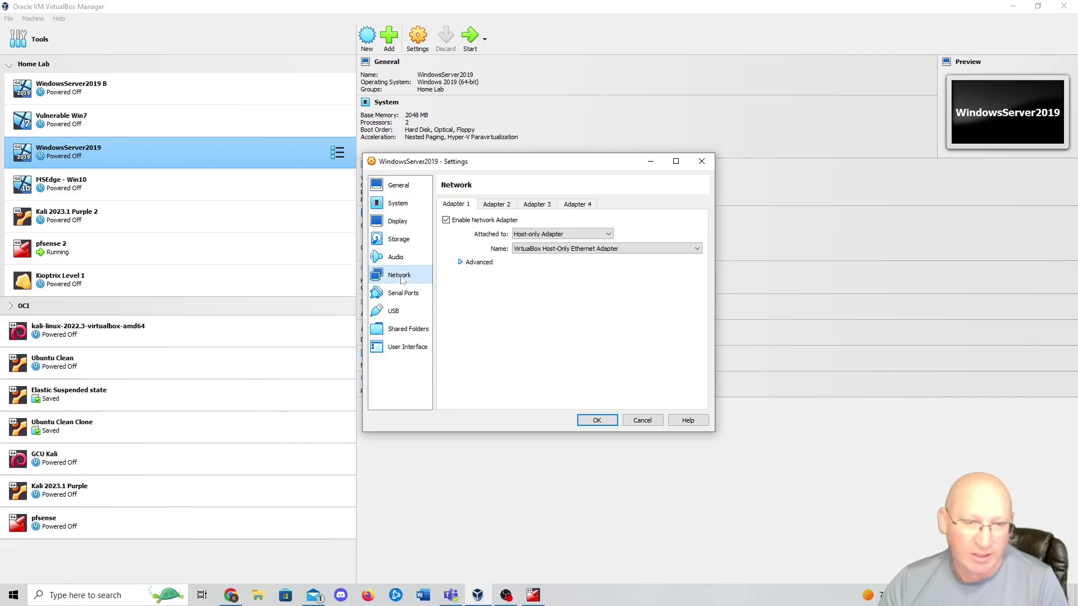
left_click(571, 234)
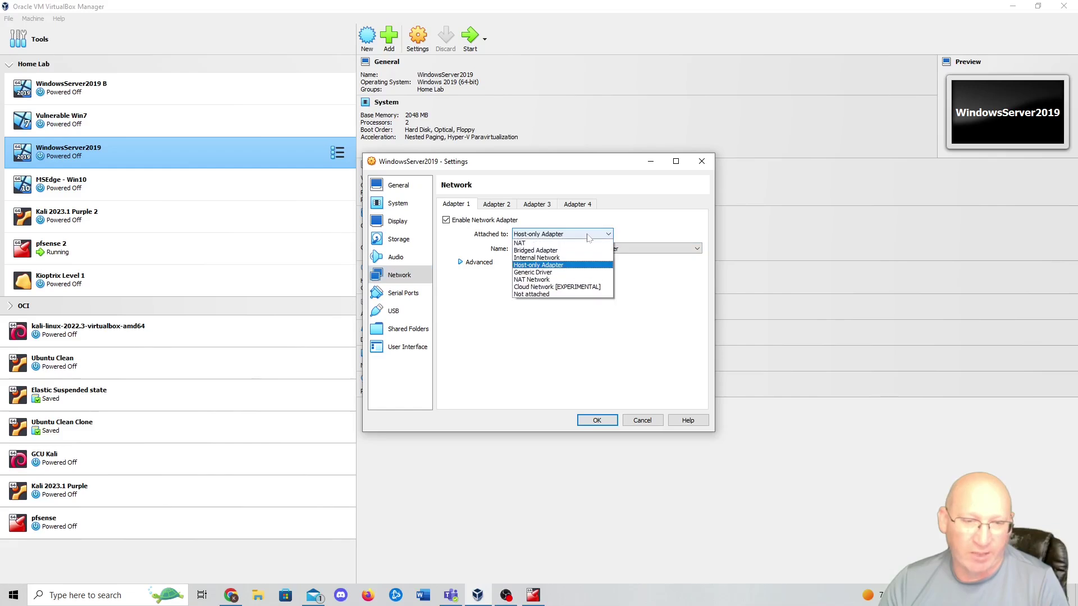
left_click(562, 280)
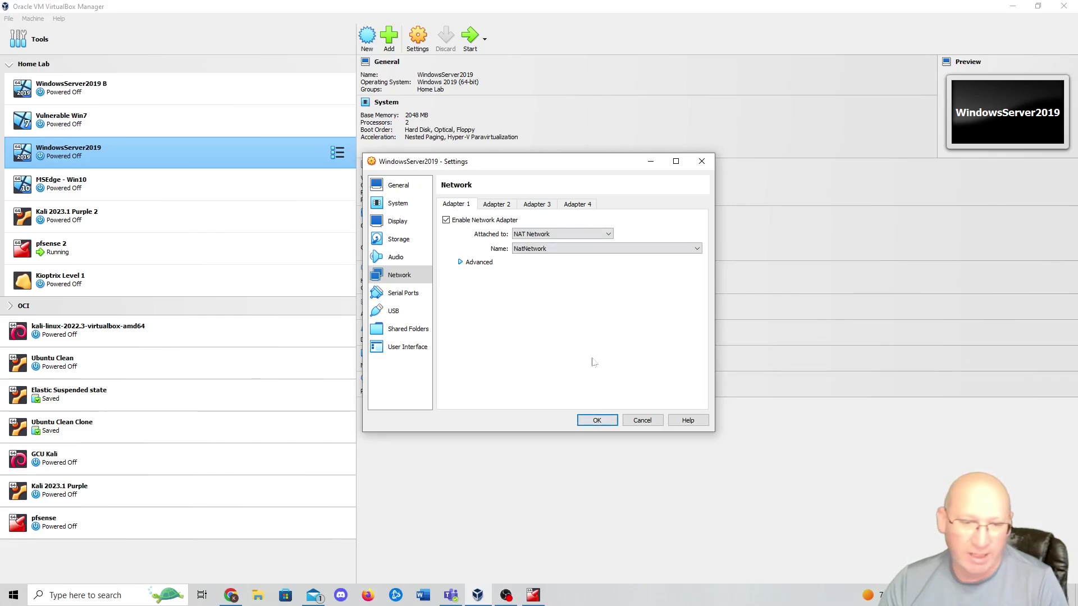
left_click(598, 422)
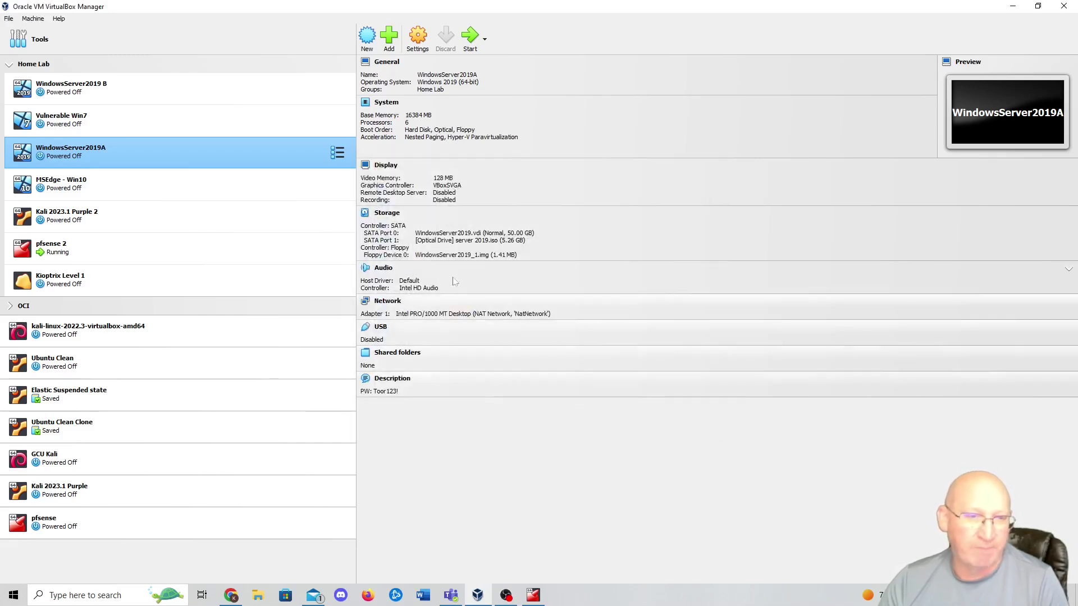
- Start the WindowsServer2019A virtual machine
left_click(469, 36)
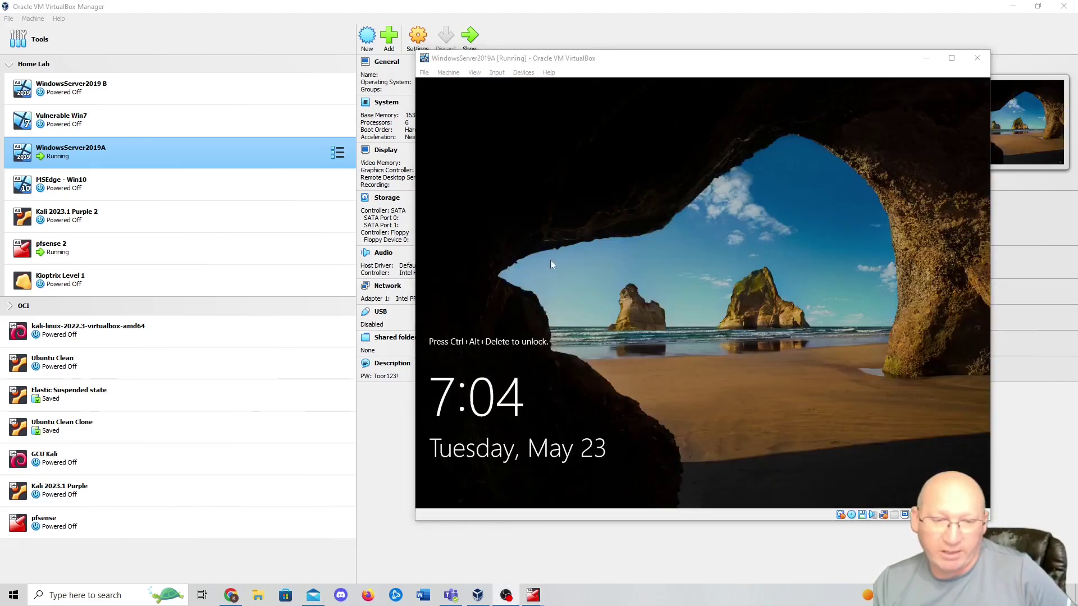
- Sign in as Administrator with the account password and cancel the Shutdown Event Tracker
left_click(718, 295)
key("Return")
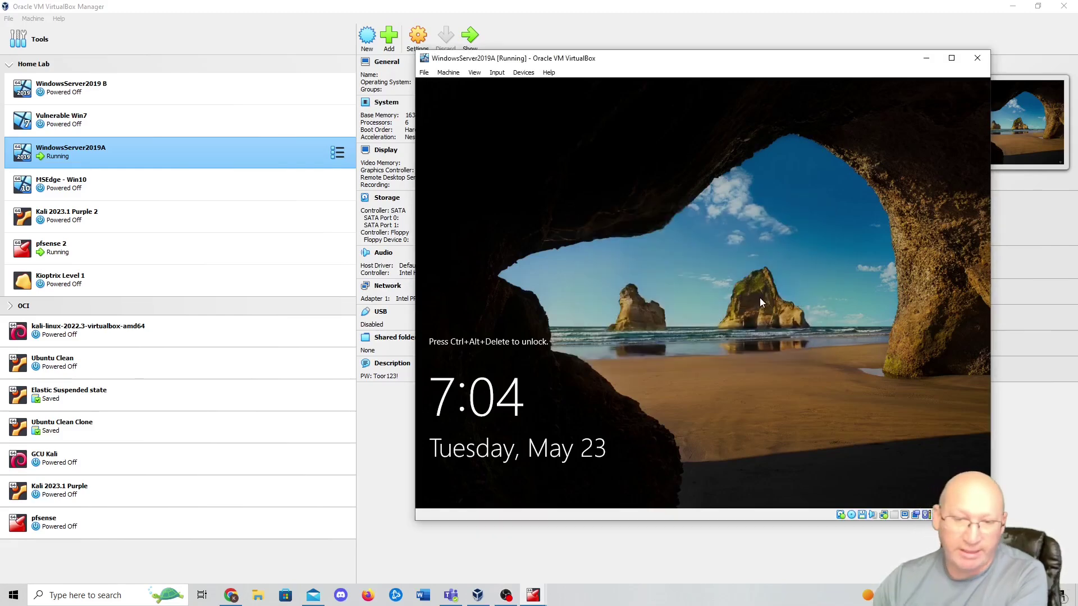
key("ctrl+Delete")
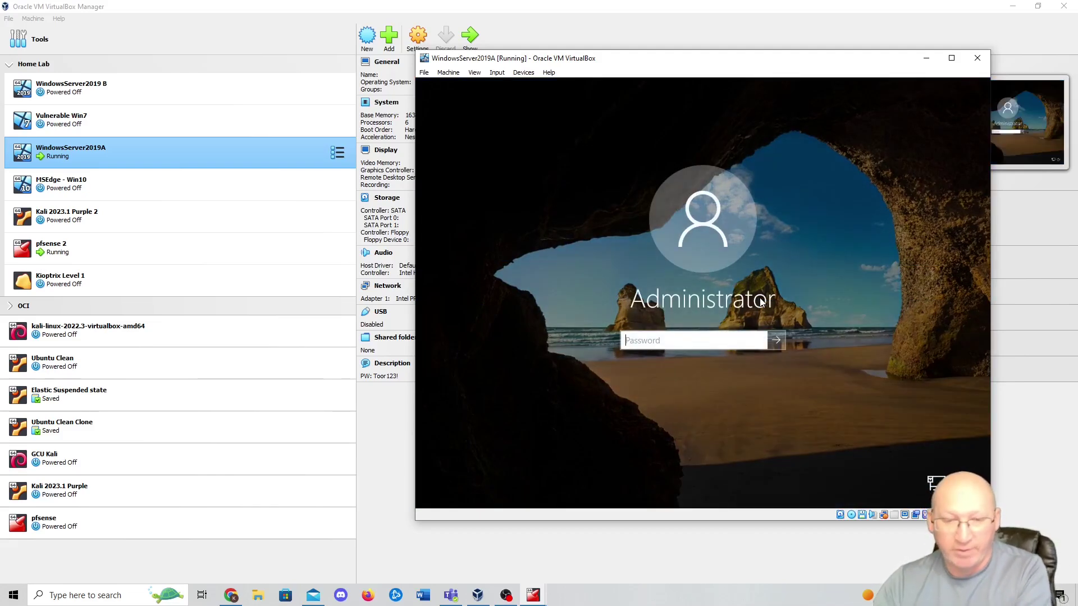
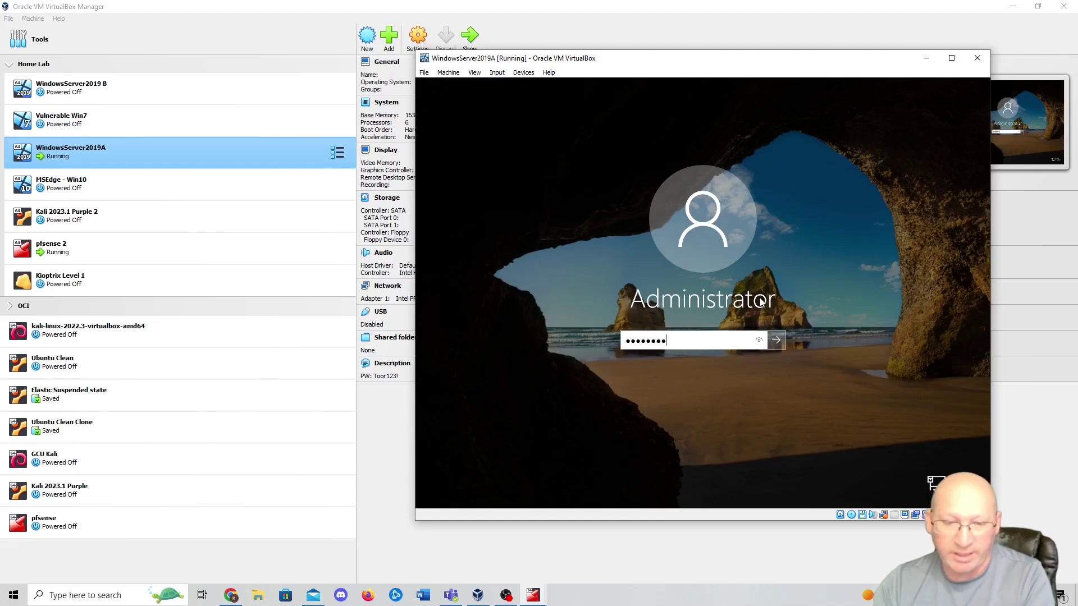
key("Return")
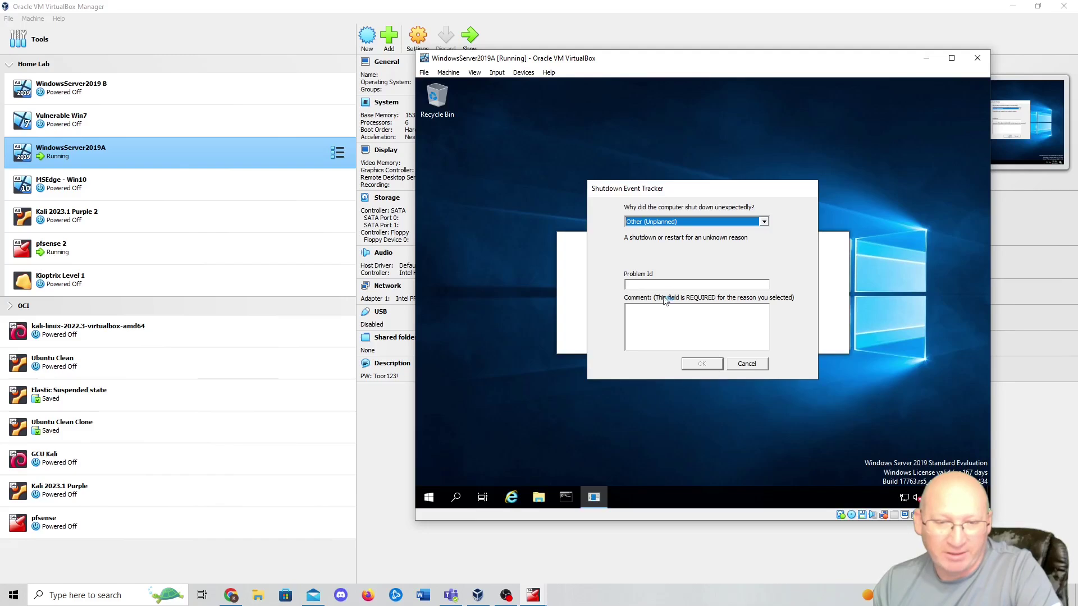
left_click(748, 364)
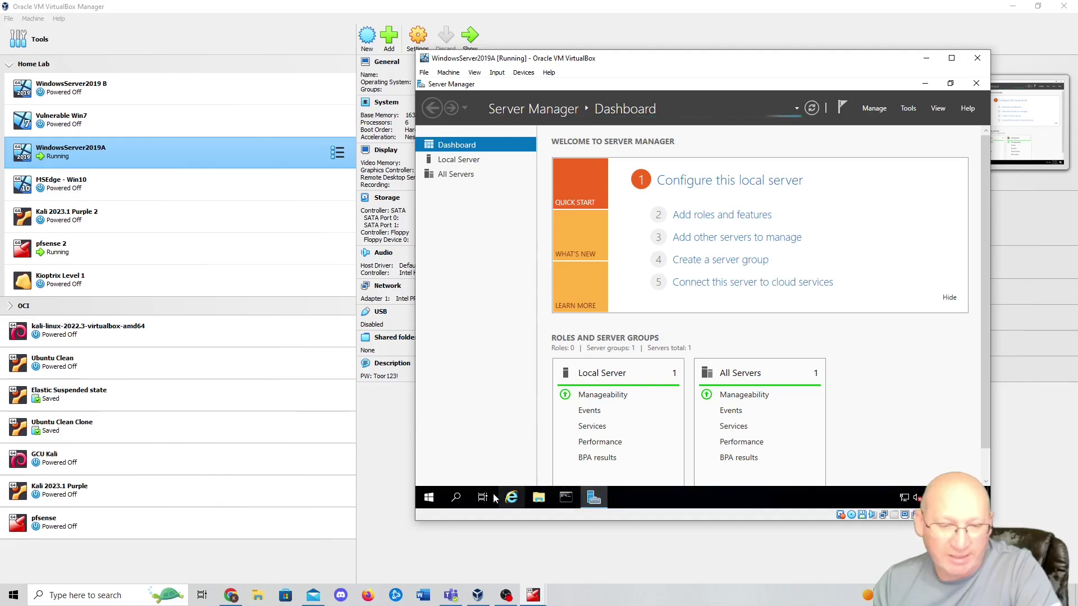
left_click(456, 498)
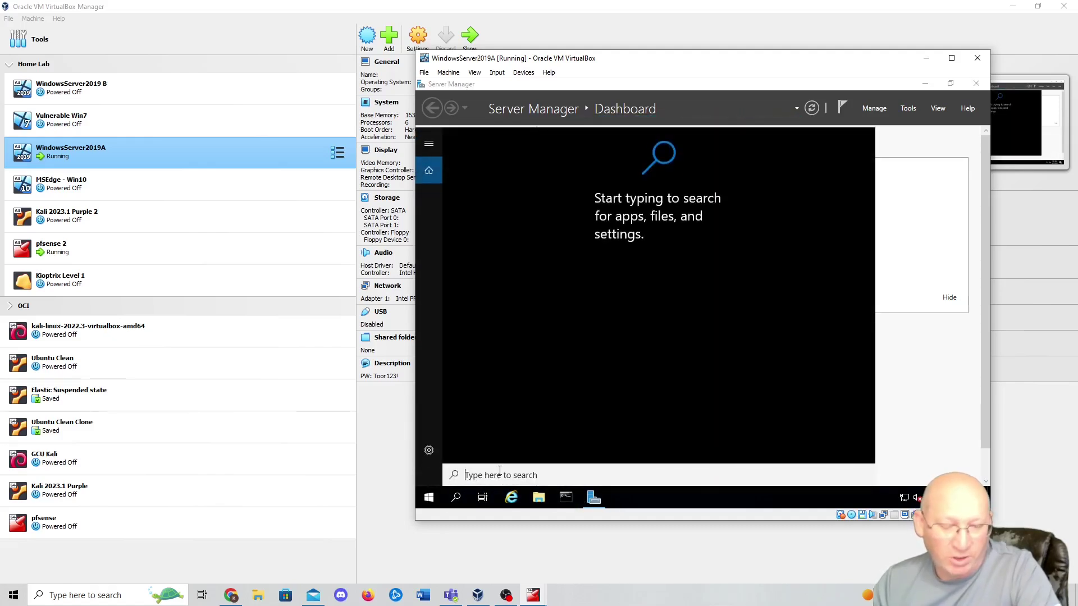
- Open an Administrator Command Prompt and run ipconfig, confirming IPv4 address 10.0.2.21
type("c")
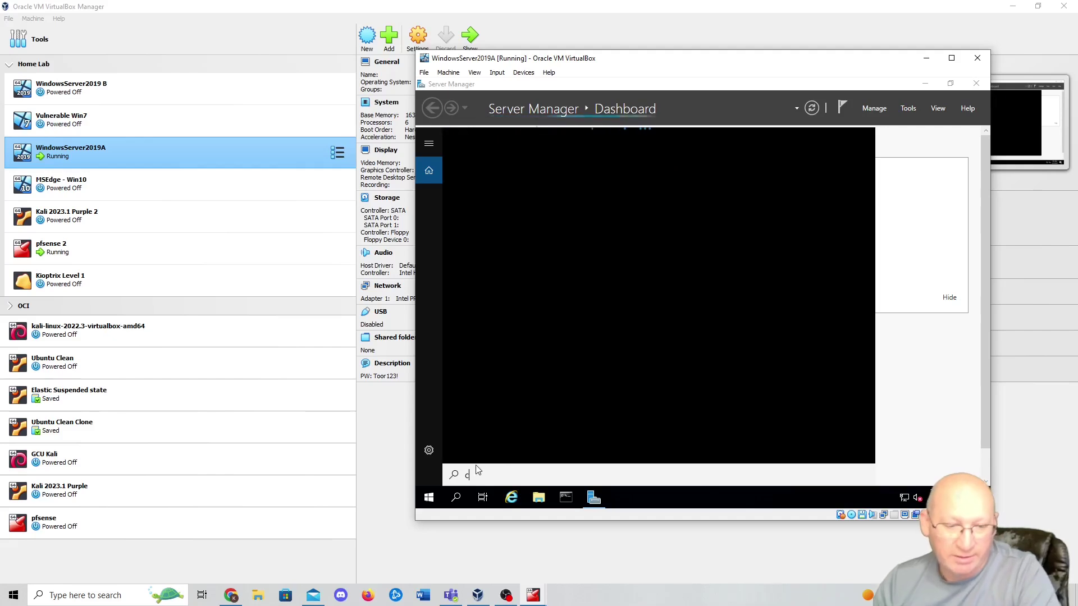
type("md")
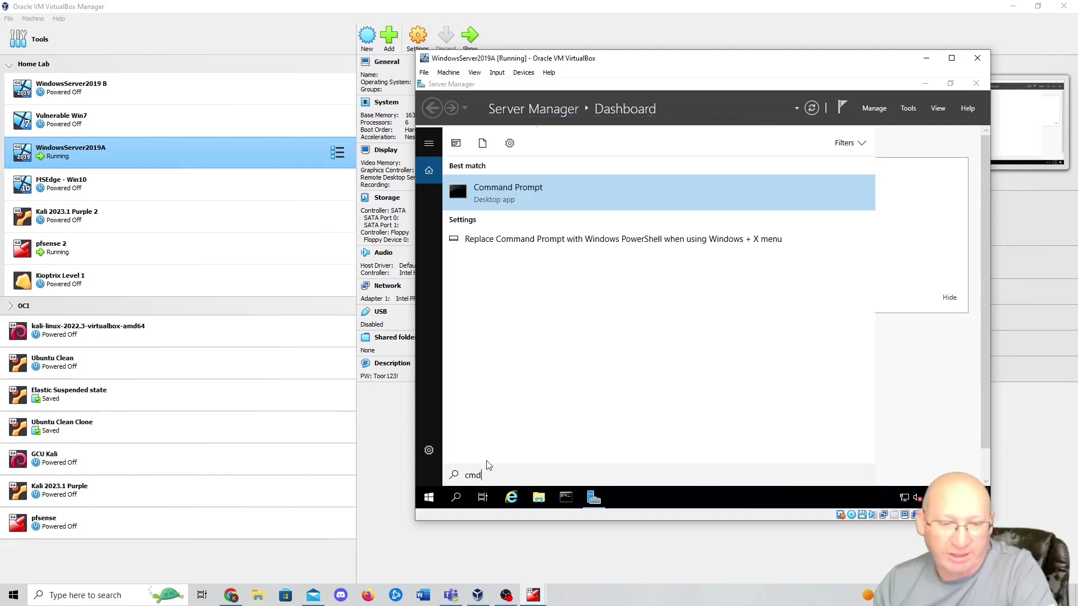
right_click(503, 186)
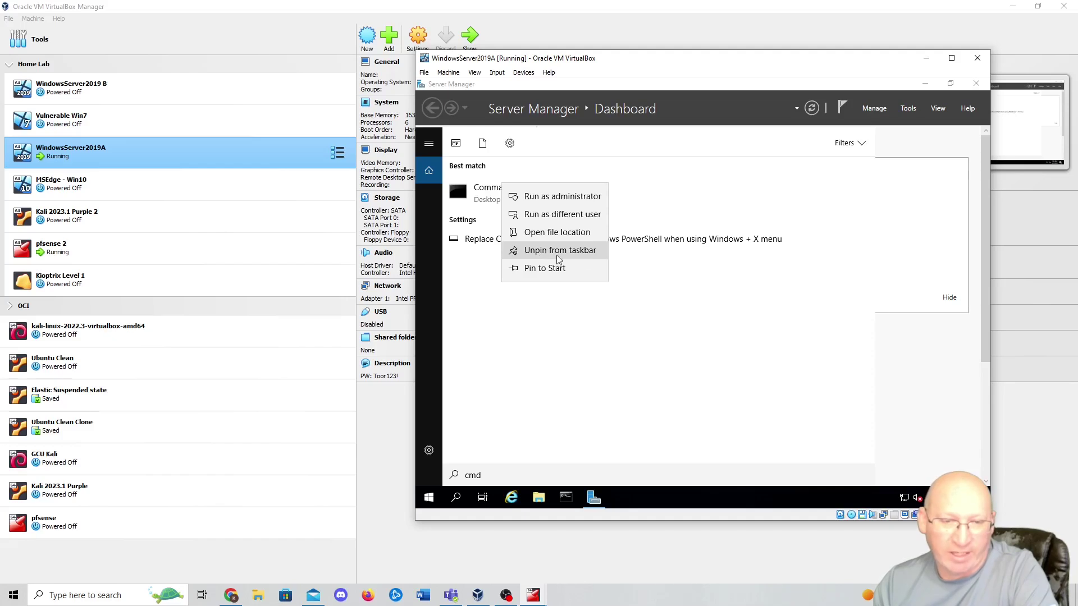
left_click(722, 415)
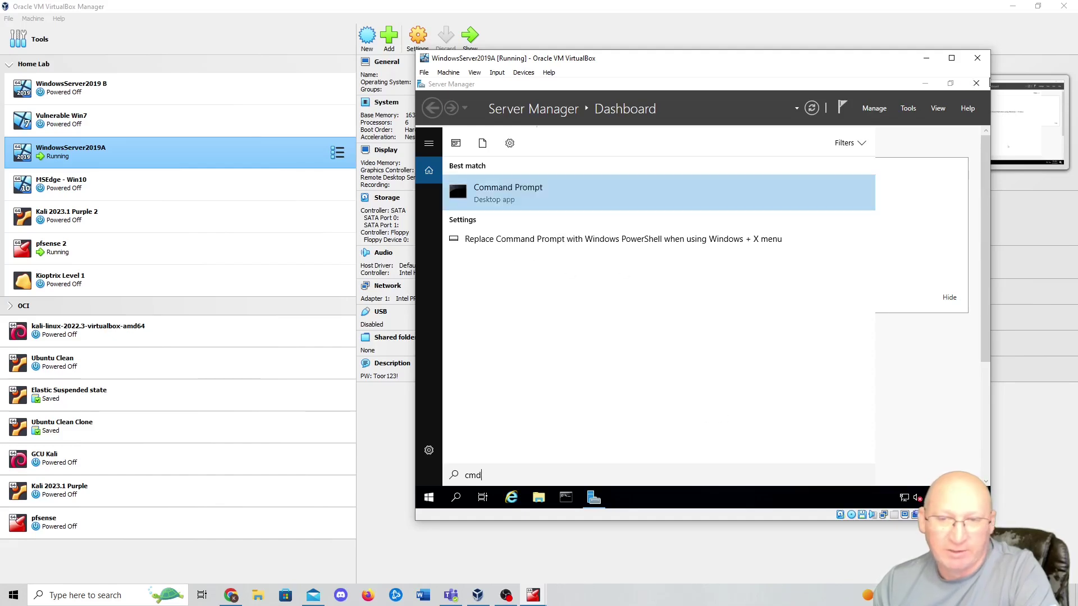
left_click(565, 498)
type("ipconfig")
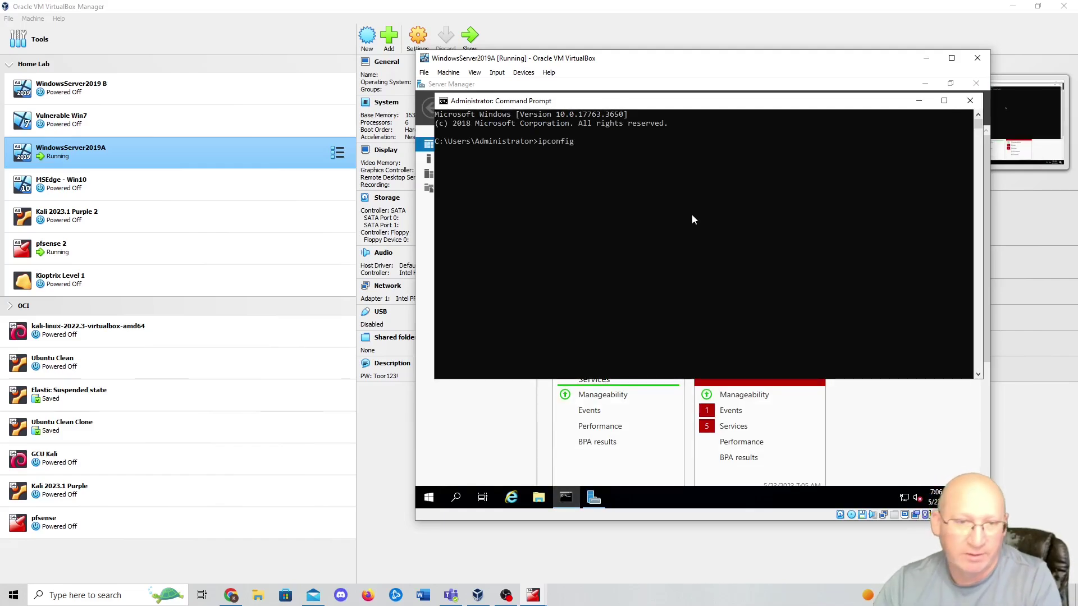
key("Return")
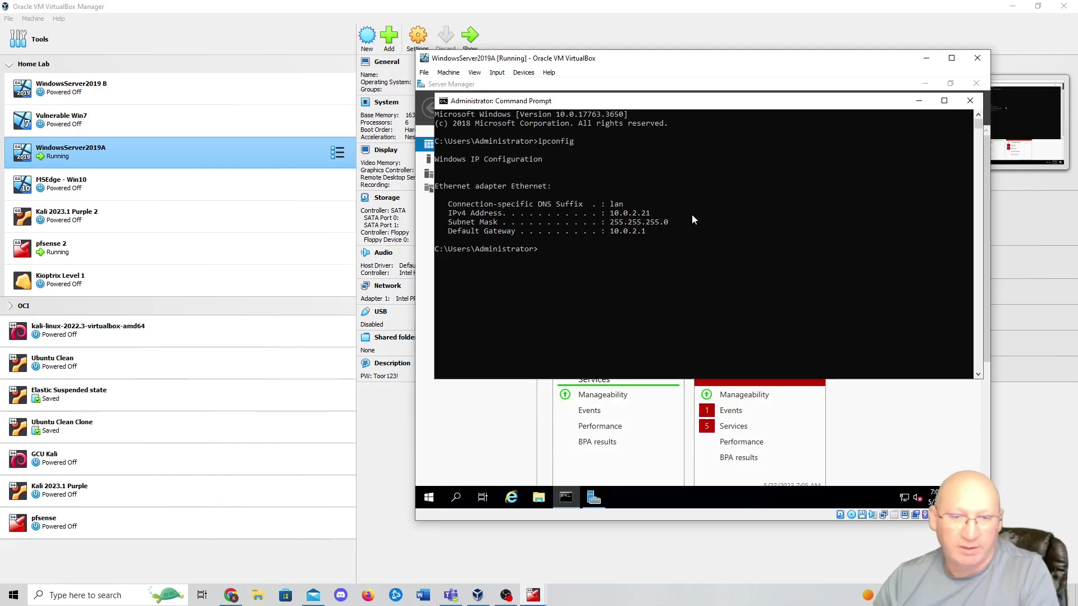
left_click_drag(664, 216, 612, 216)
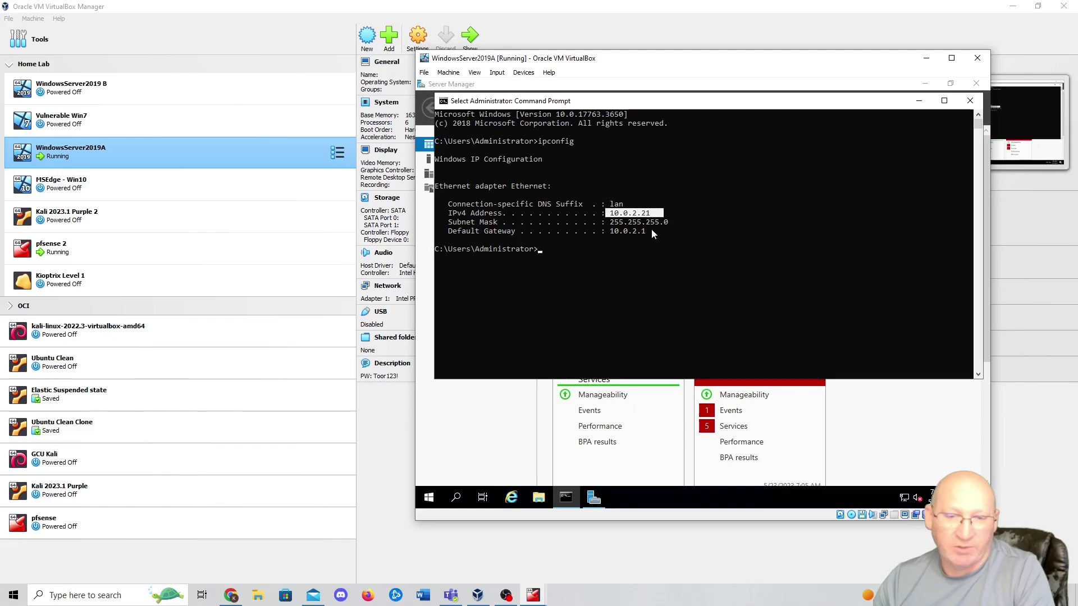
left_click(683, 249)
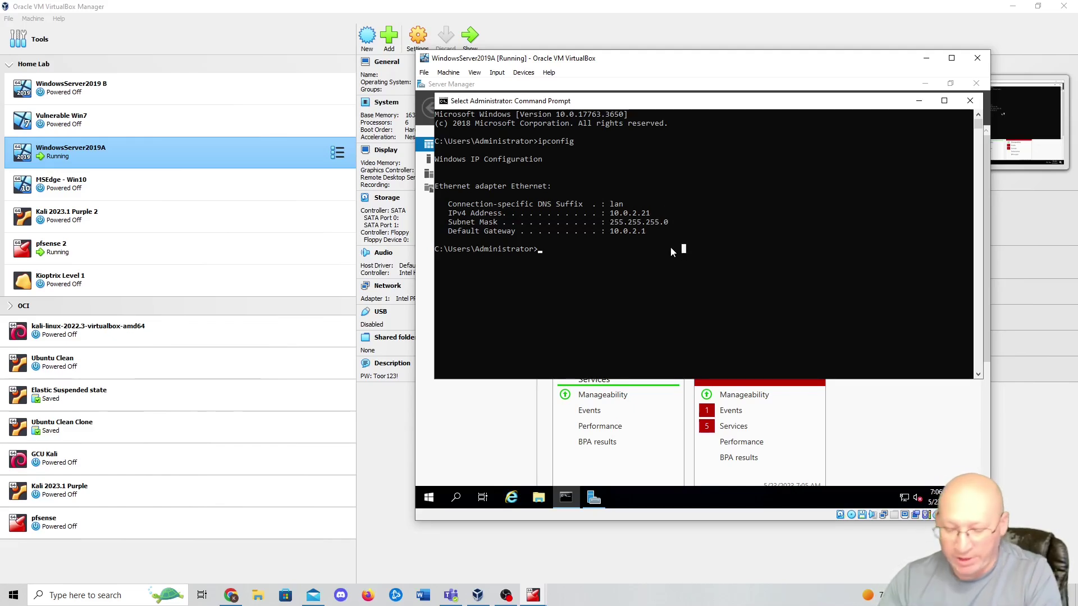
- Ping 8.8.8.8, run nslookup amazon.com, then close the Command Prompt
type("ping 8.8.8.8")
key("Return")
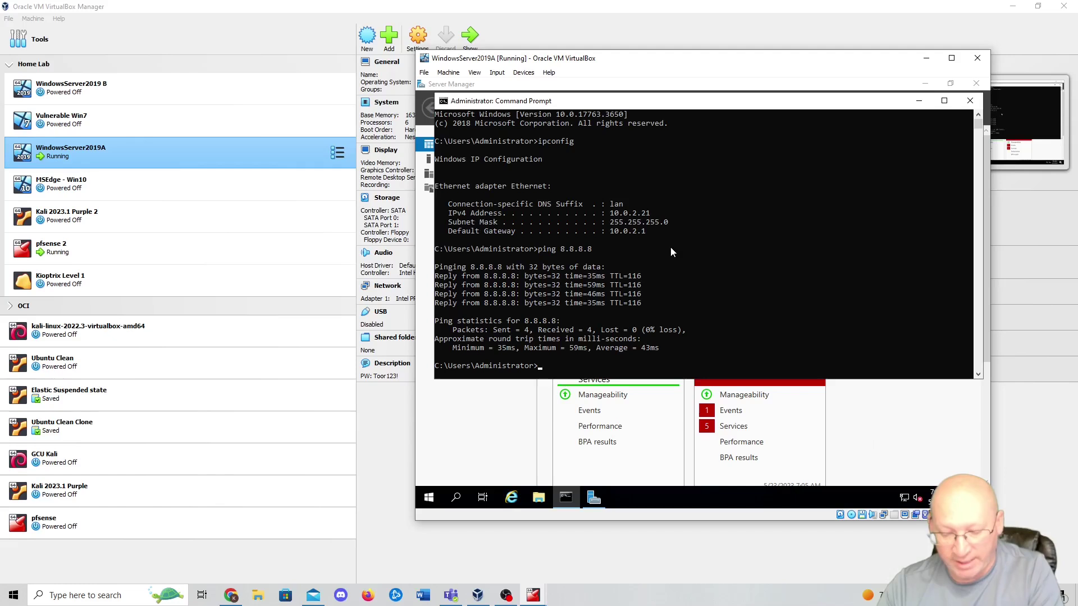
type("nslook")
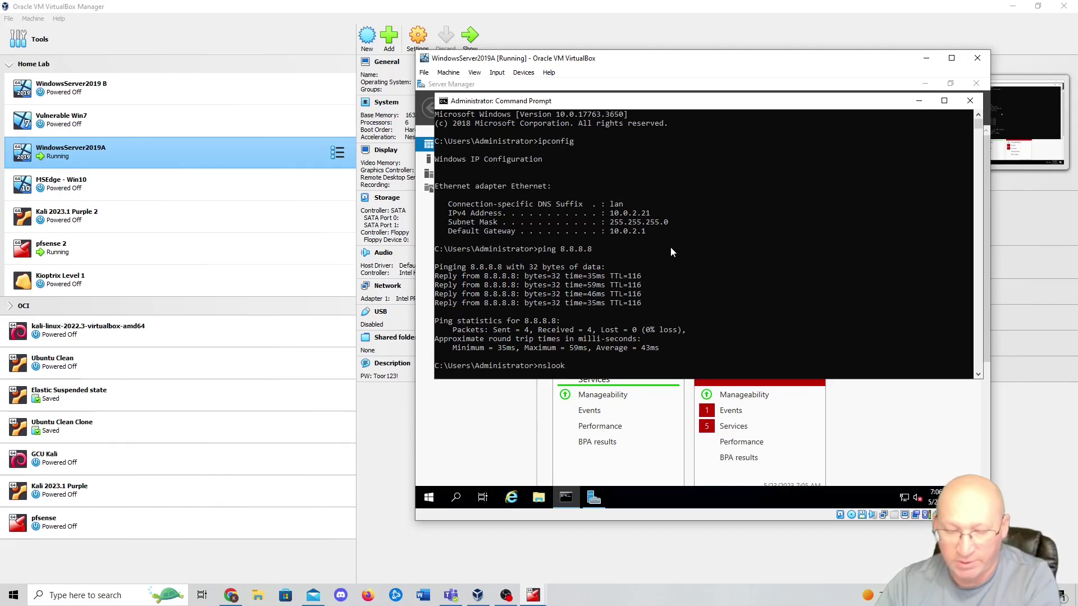
type("up amazon.com")
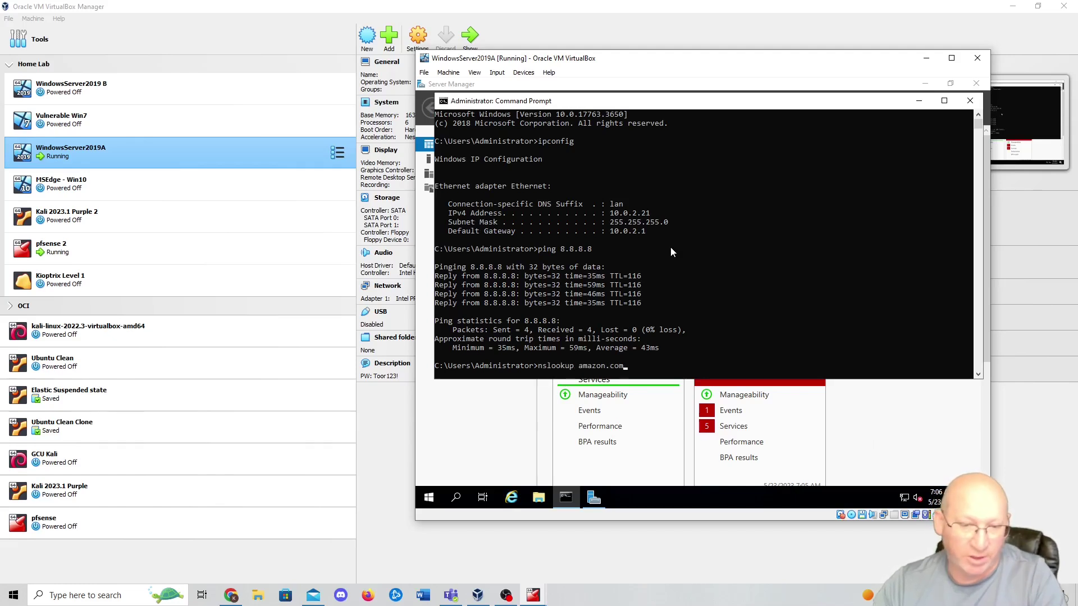
key("Return")
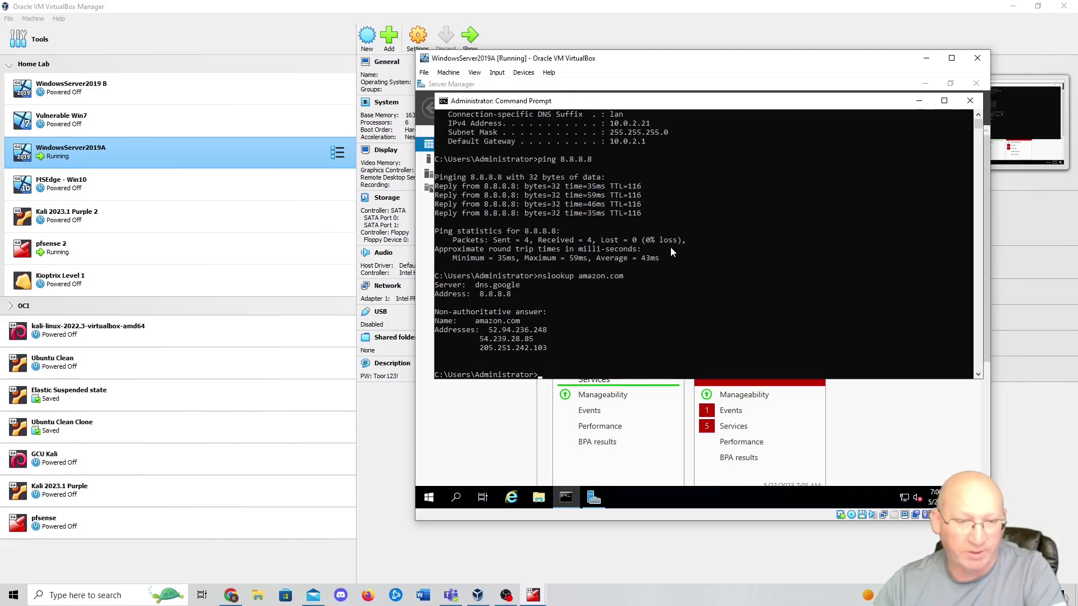
left_click_drag(526, 296, 476, 295)
left_click(621, 303)
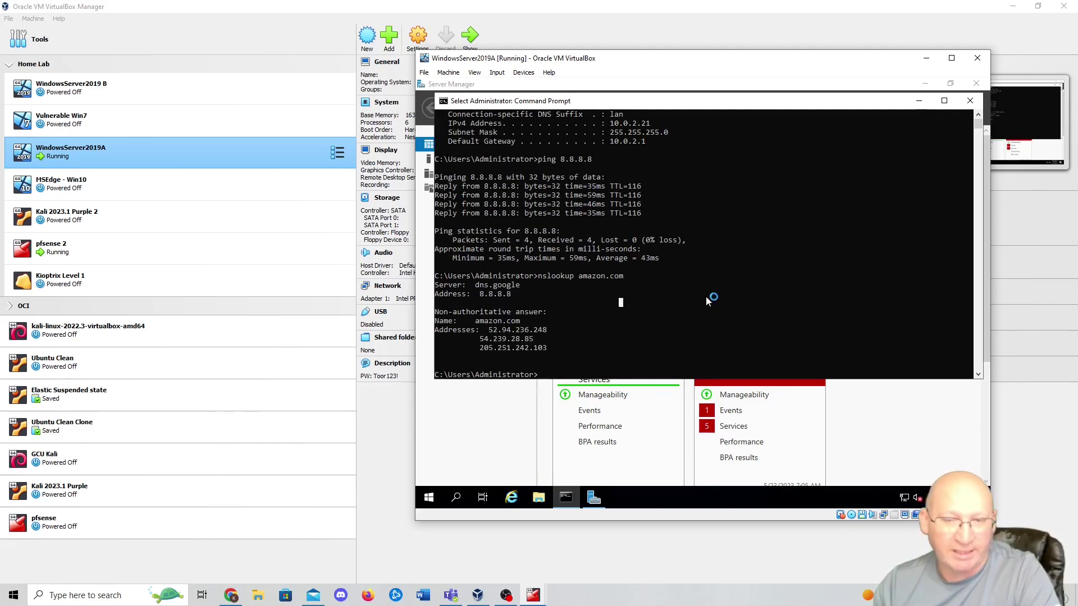
left_click(971, 101)
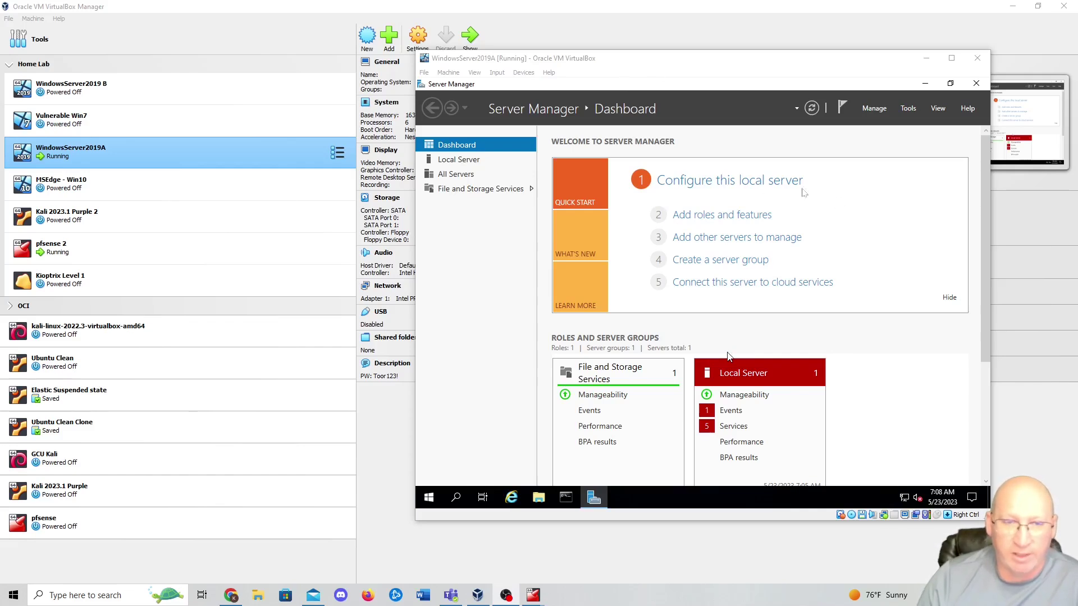
- Insert the Guest Additions CD image into the VM via the Devices menu
left_click(521, 74)
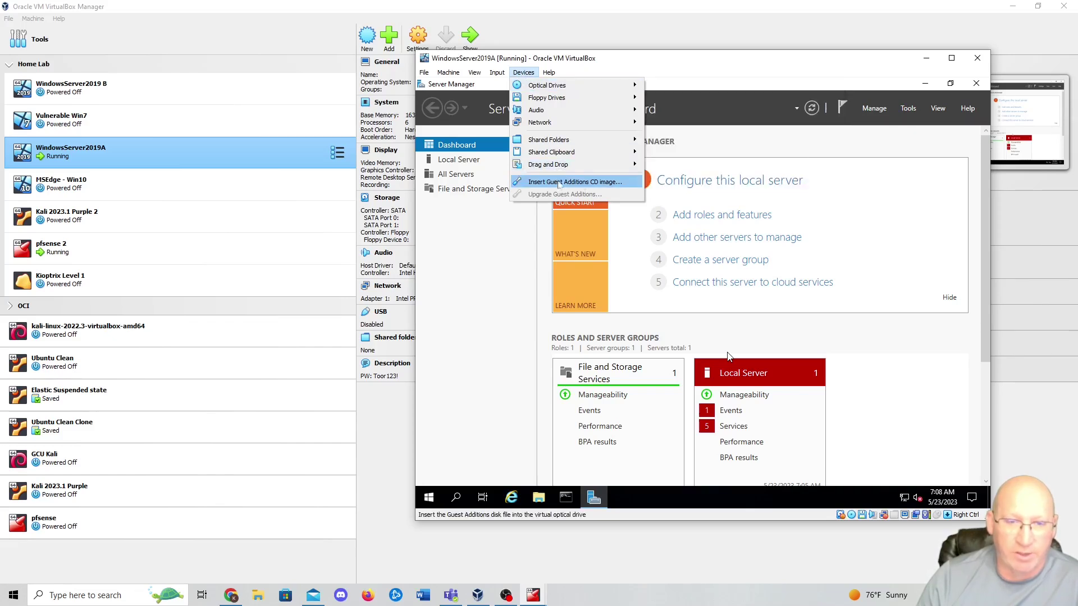
left_click(573, 182)
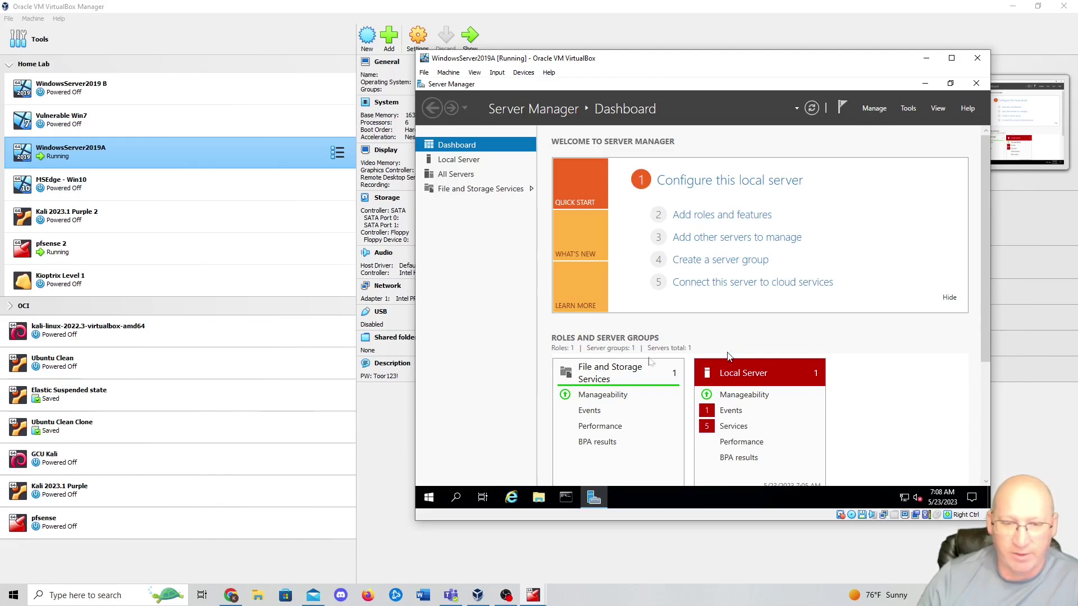
left_click(728, 357)
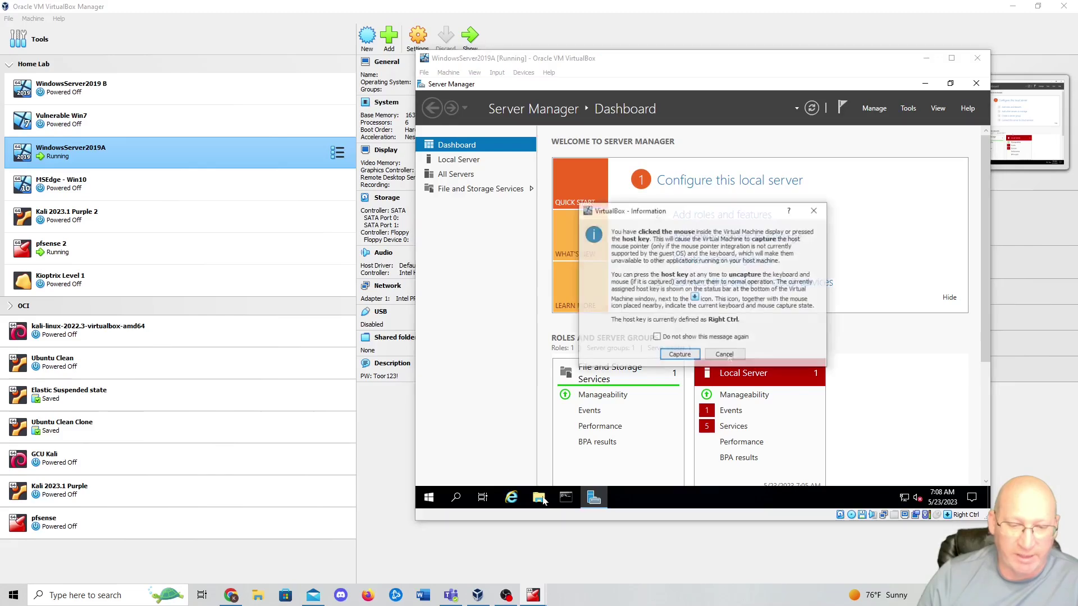
left_click(698, 423)
- Open CD Drive (D:) in File Explorer and launch VBoxWindowsAdditions
left_click(530, 496)
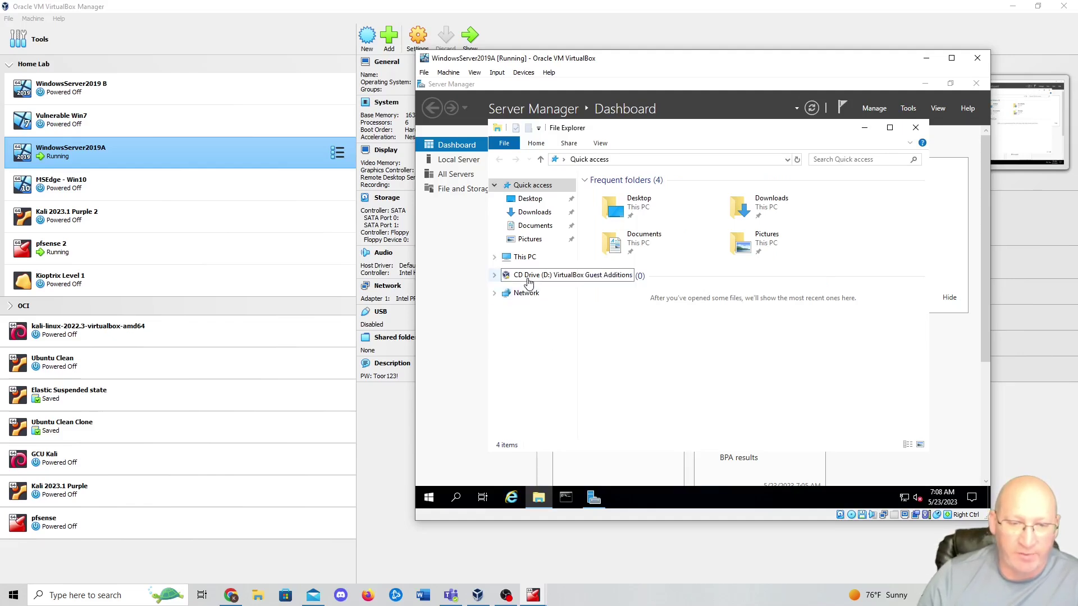
left_click(547, 281)
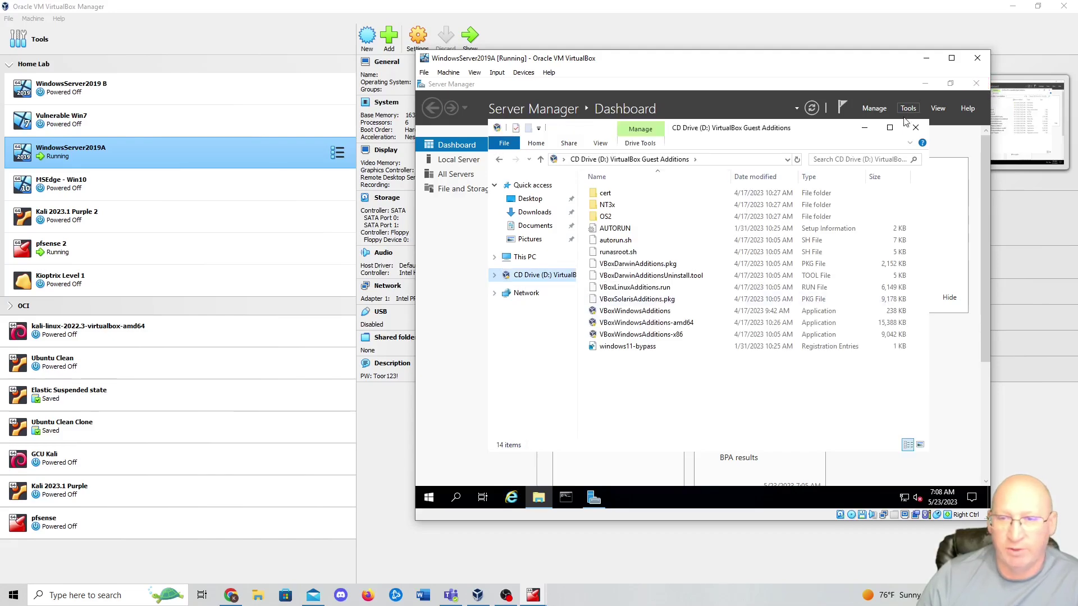
left_click(889, 128)
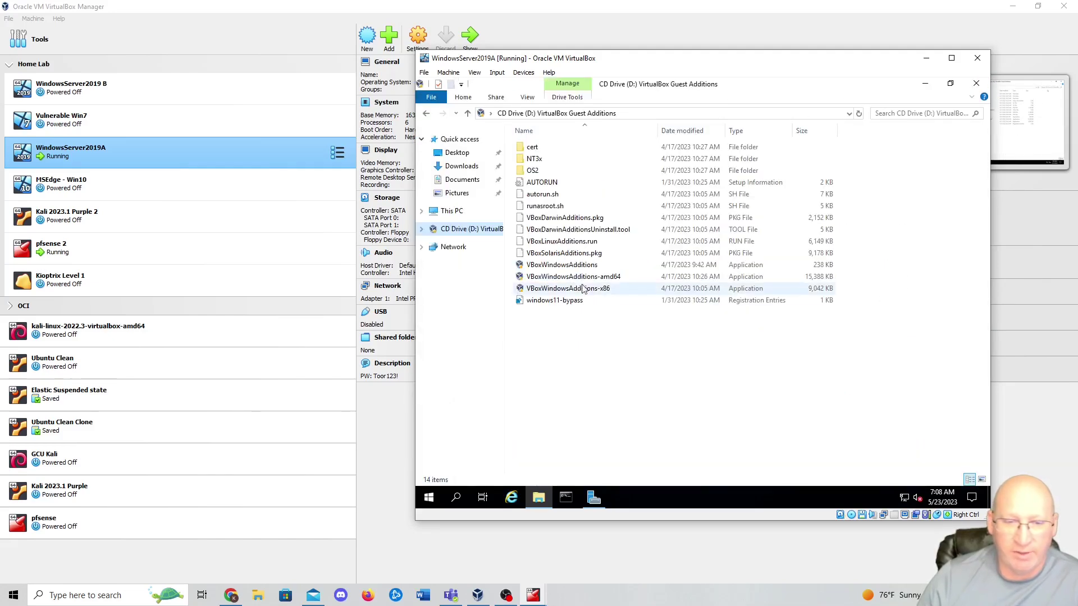
double_click(560, 266)
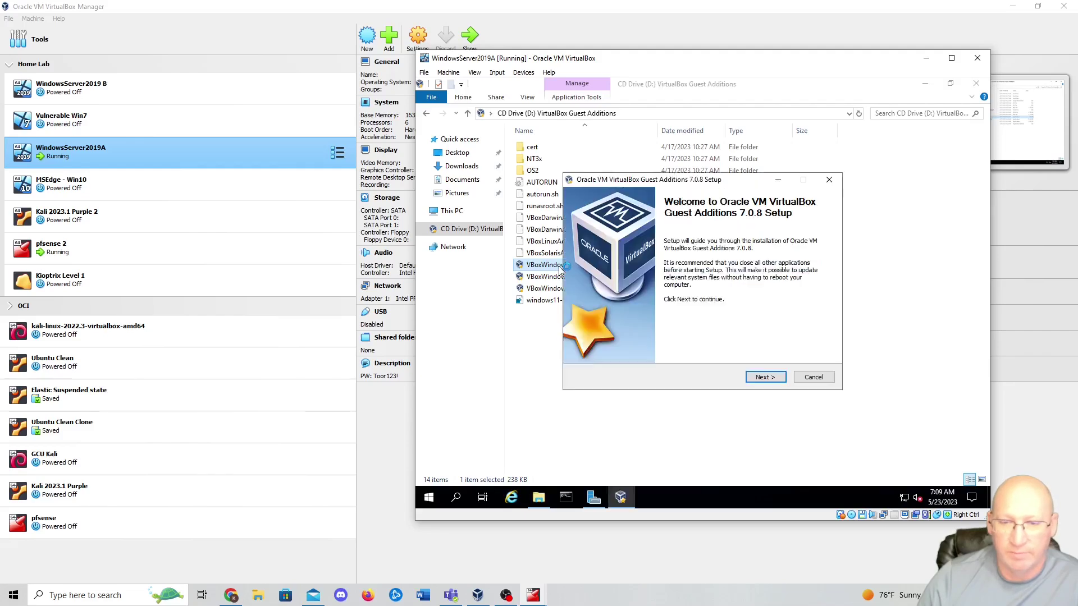
- Install Guest Additions 7.0.8 with defaults, choose to reboot manually later, and close the CD window
left_click(765, 376)
left_click(778, 382)
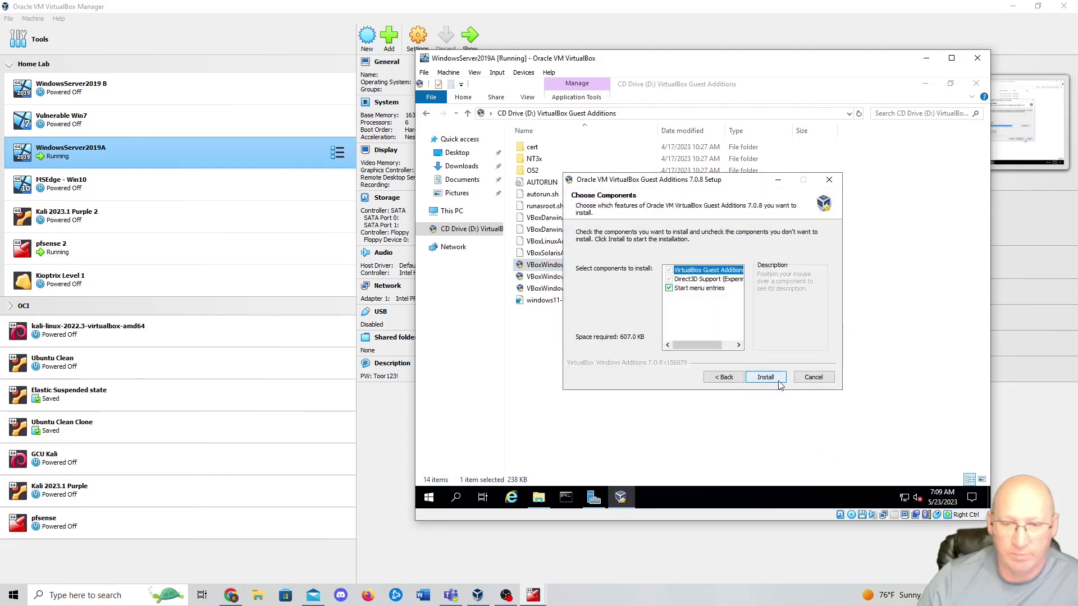
left_click(778, 382)
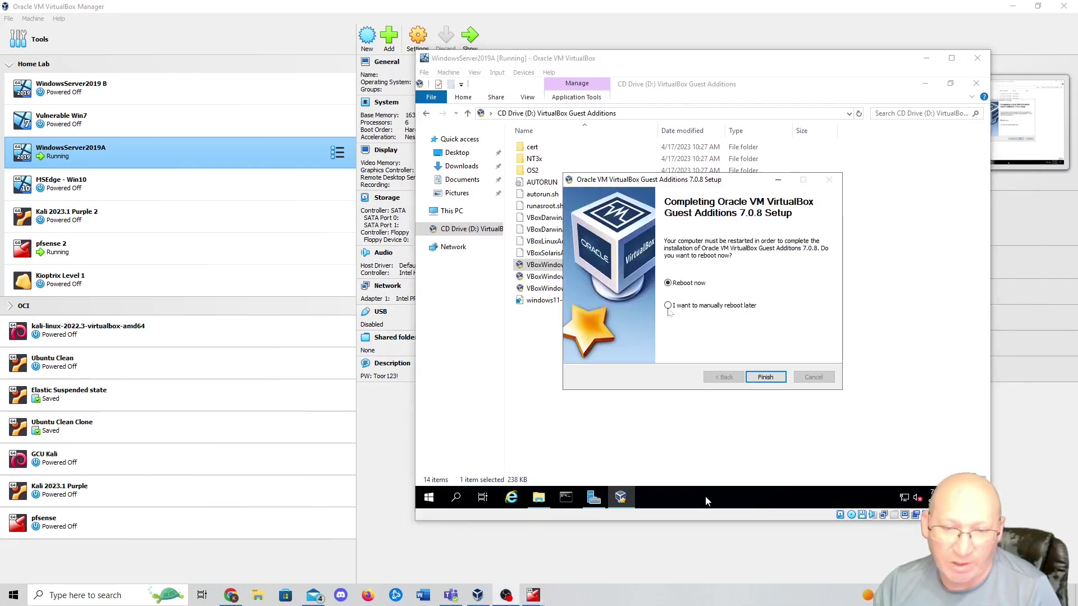
left_click(706, 501)
key("Return")
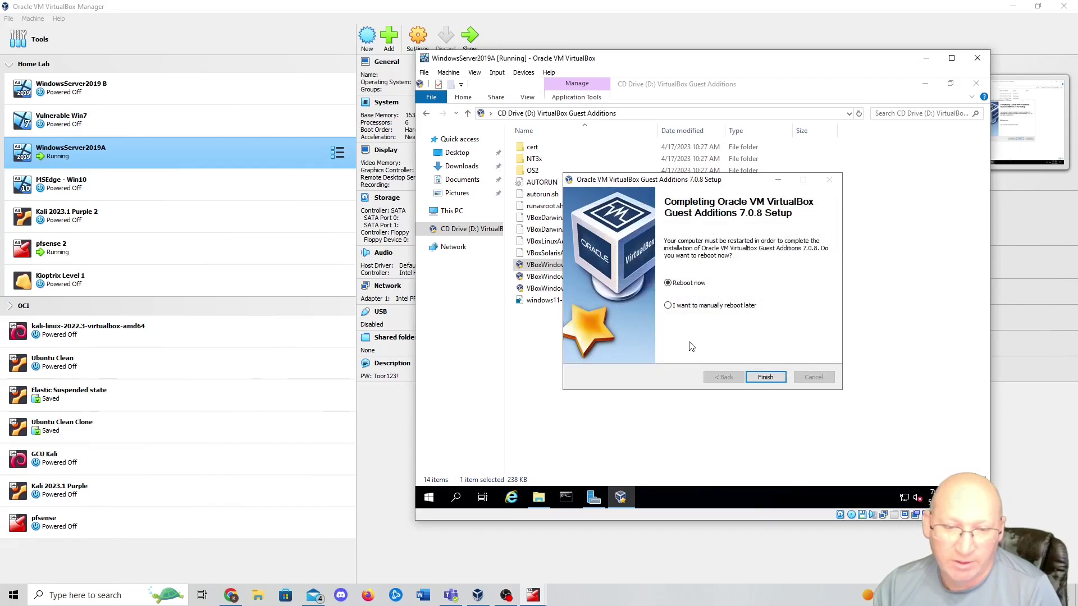
left_click(668, 305)
left_click(784, 380)
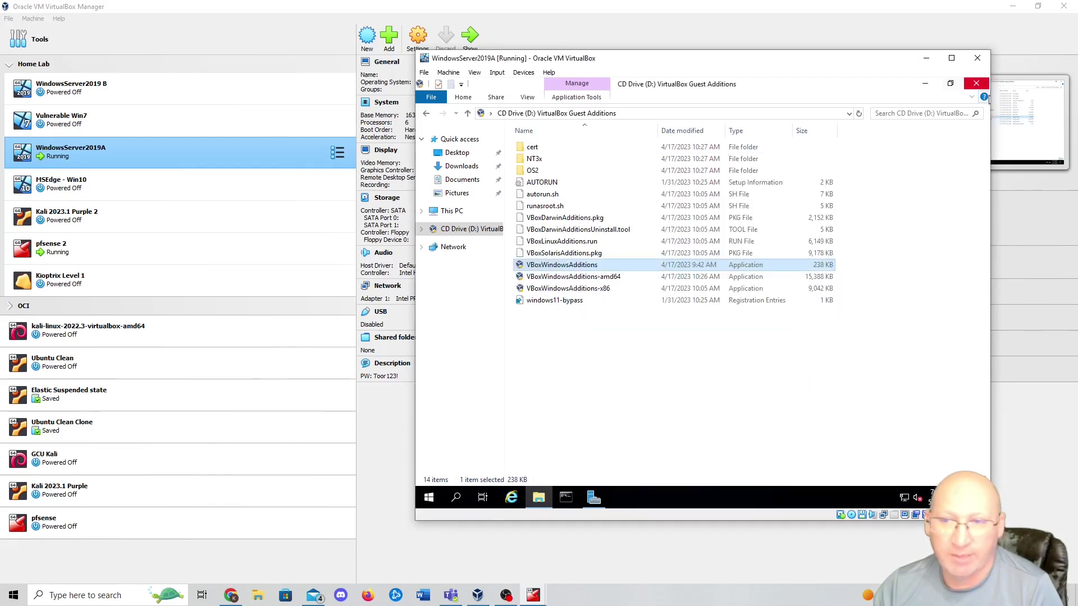
left_click(976, 83)
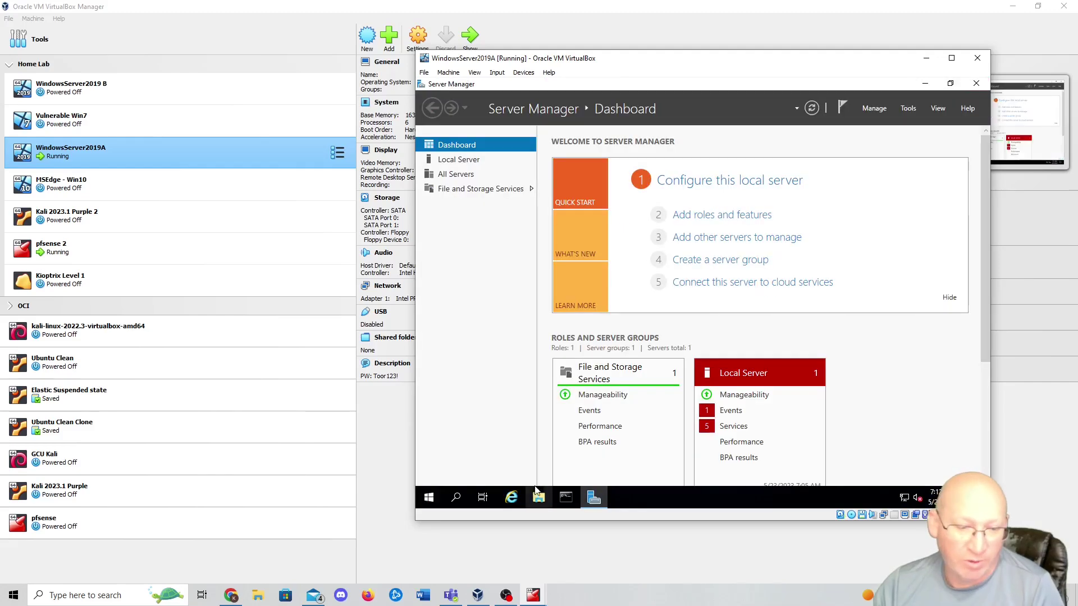
- Search Windows Settings for 'update' and install the available updates
left_click(439, 502)
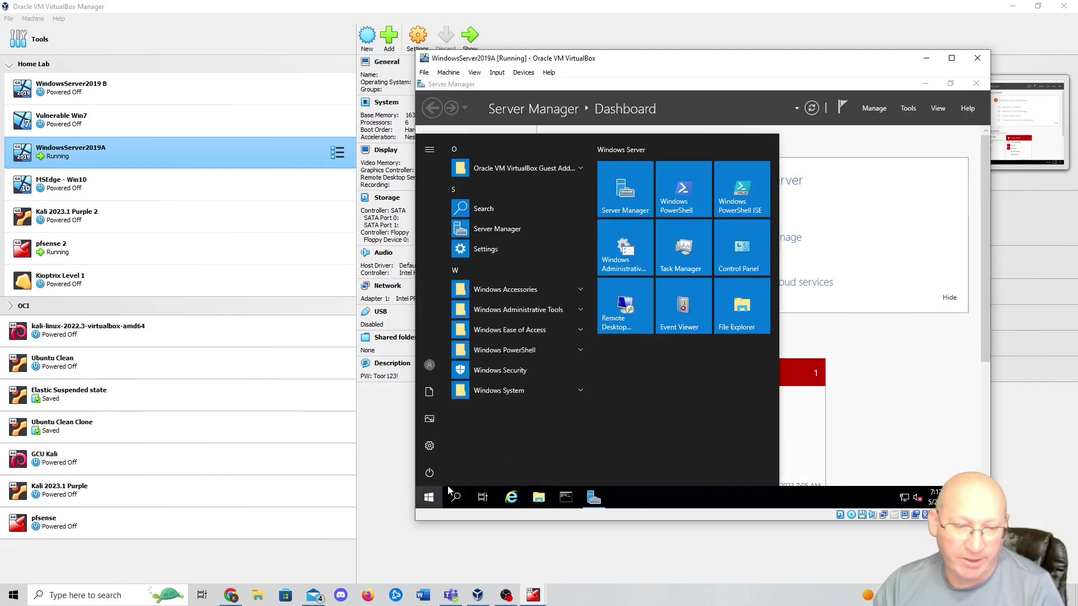
left_click(431, 444)
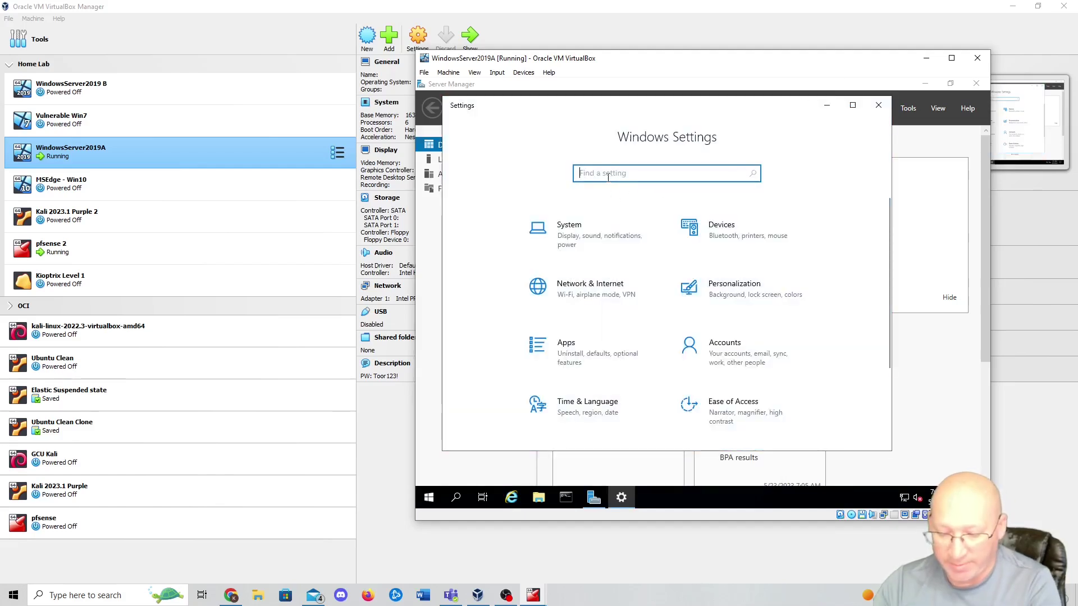
type("update")
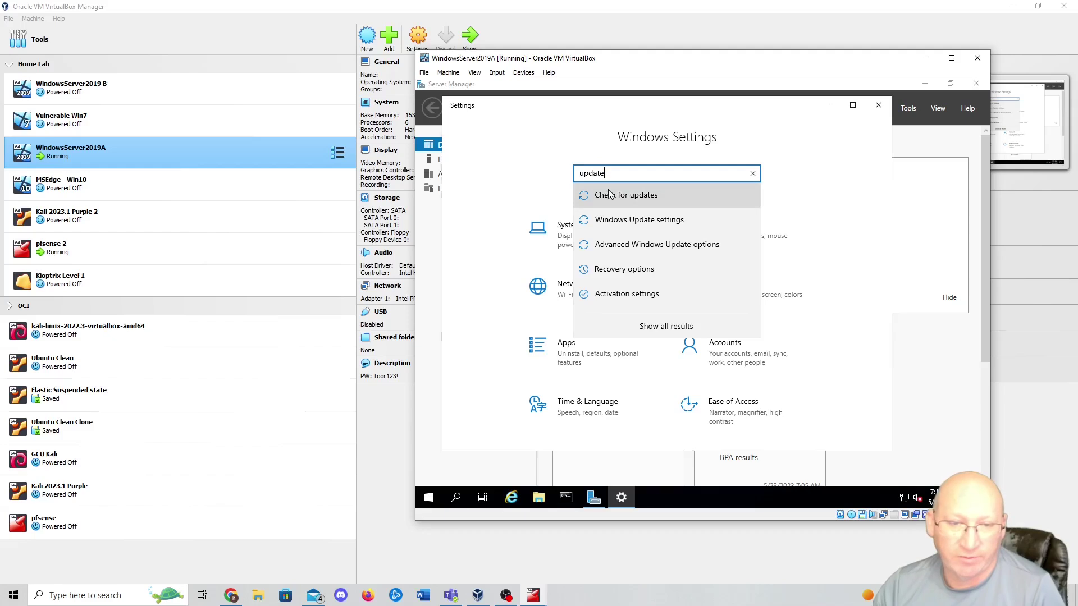
left_click(608, 190)
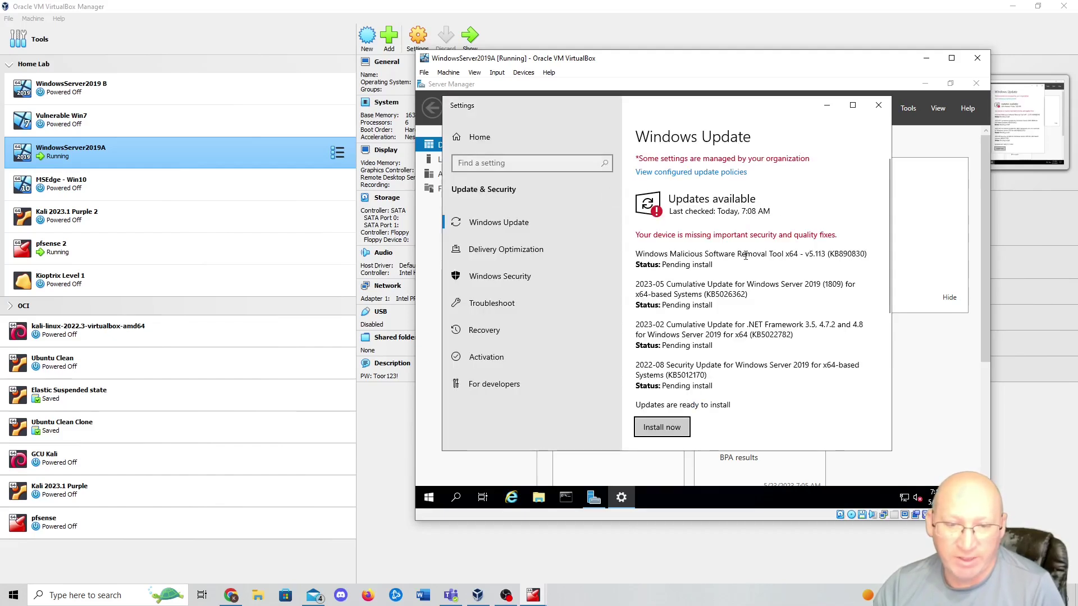
left_click(672, 429)
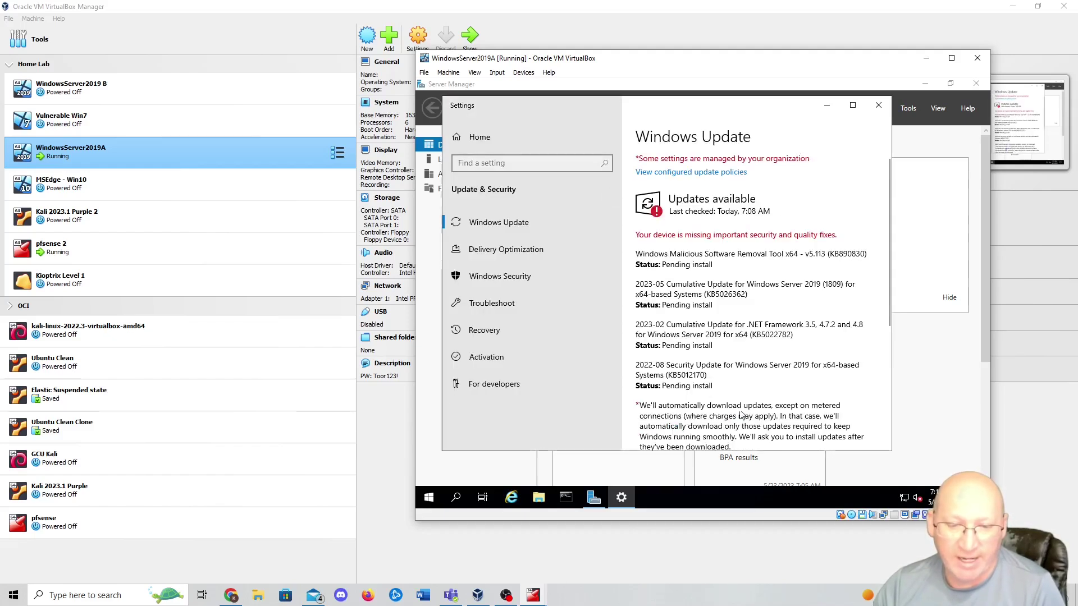
scroll(812, 360, "down", 2)
scroll(812, 360, "down", 3)
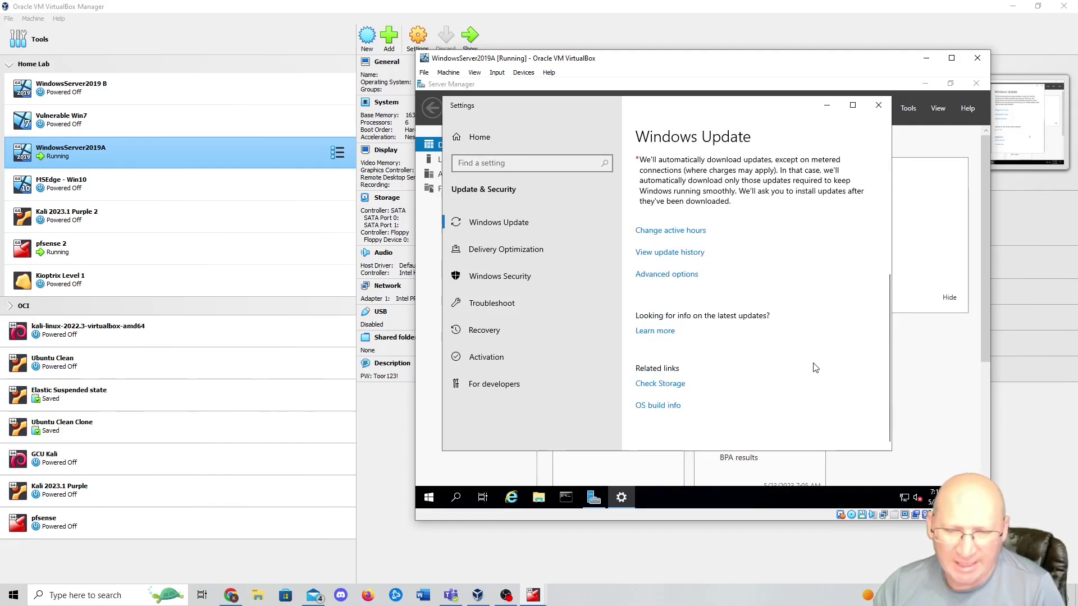
scroll(814, 365, "up", 5)
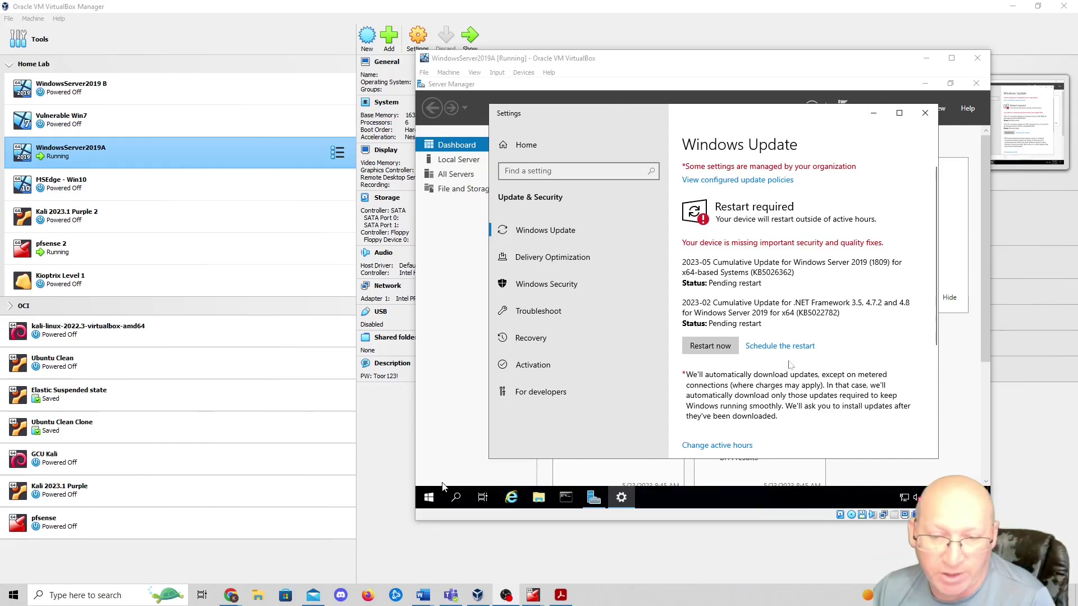
- Restart the server to finish applying the updates
left_click(443, 486)
left_click(680, 357)
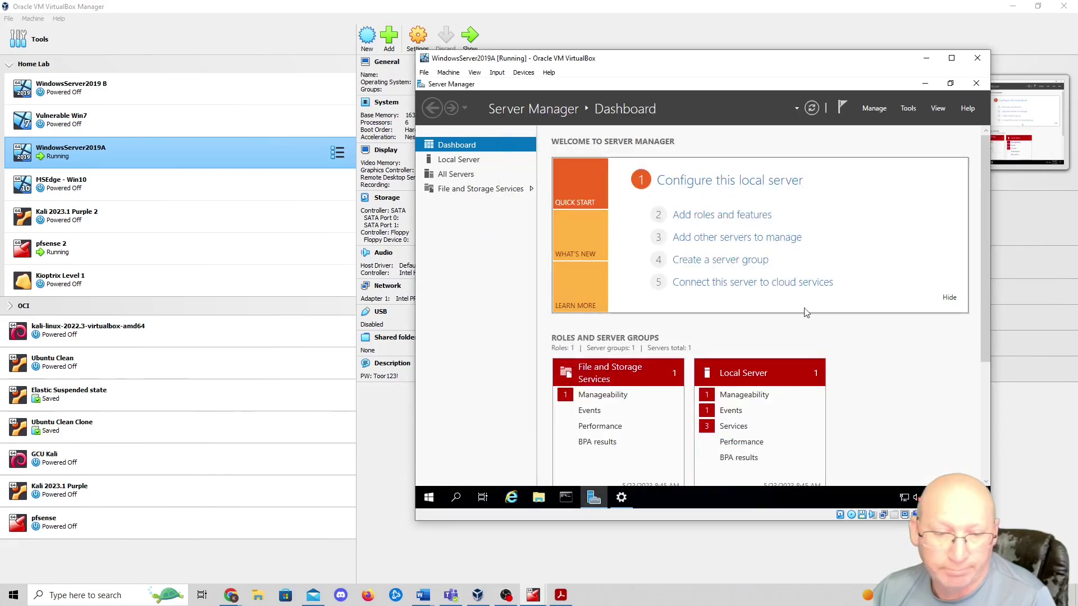
left_click(622, 497)
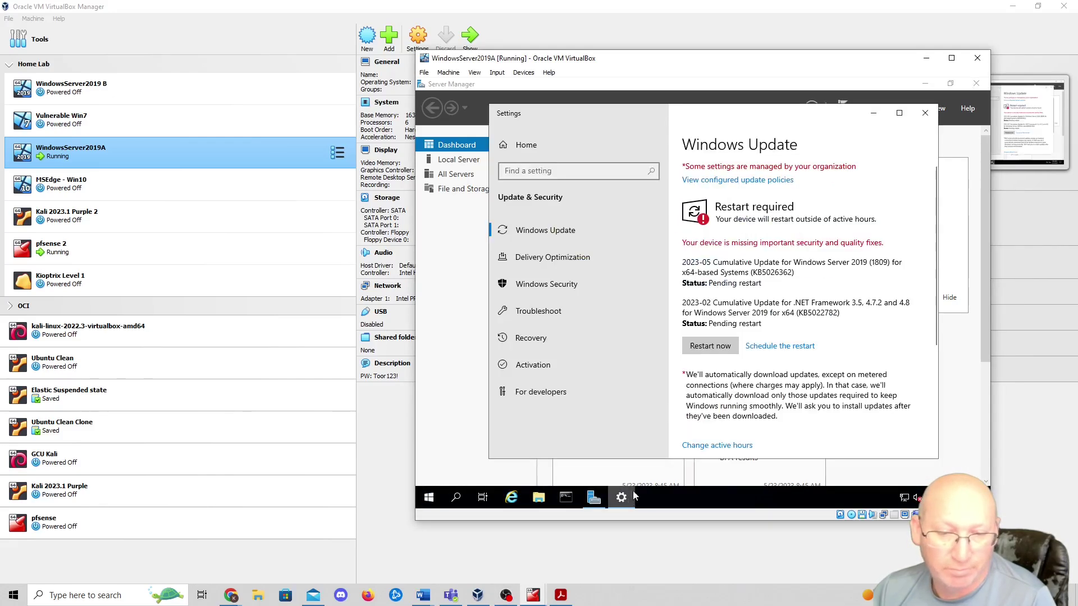
left_click(718, 341)
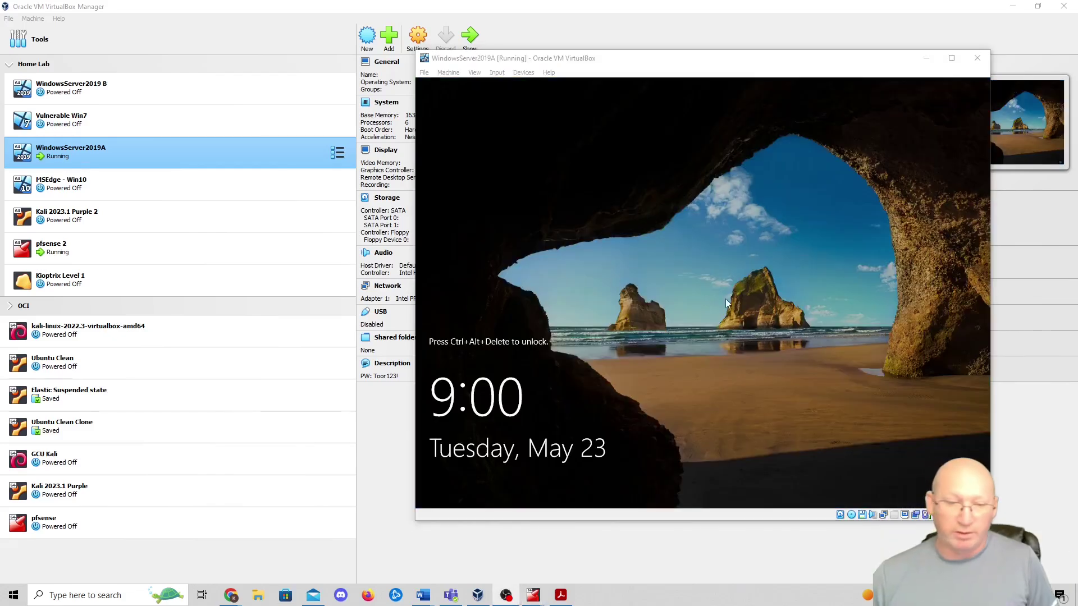
- Sign back in as Administrator with the account password after the restart
left_click(823, 277)
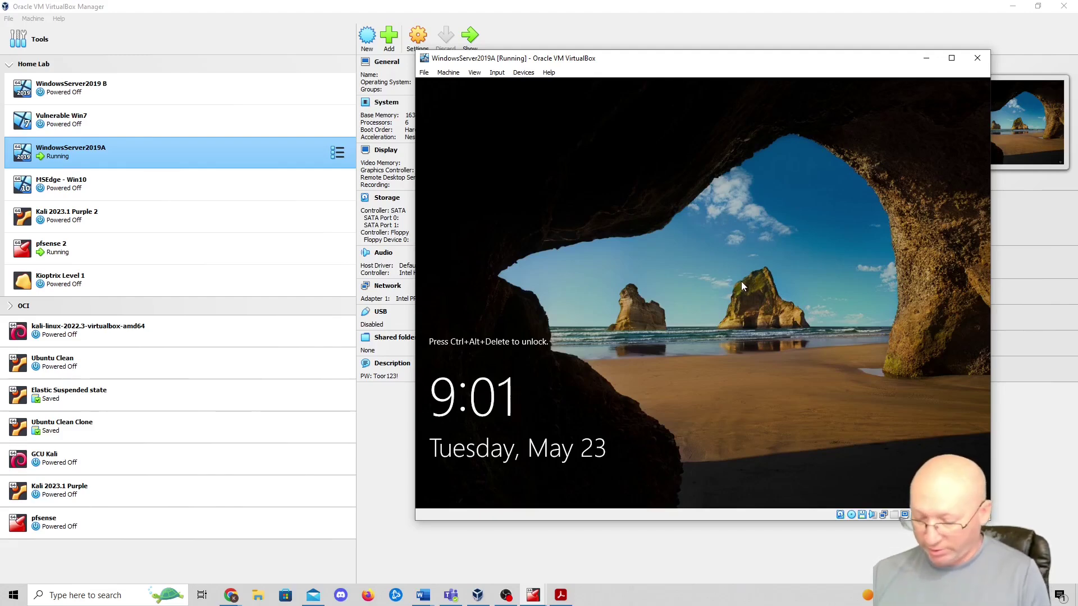
key("ctrl+Delete")
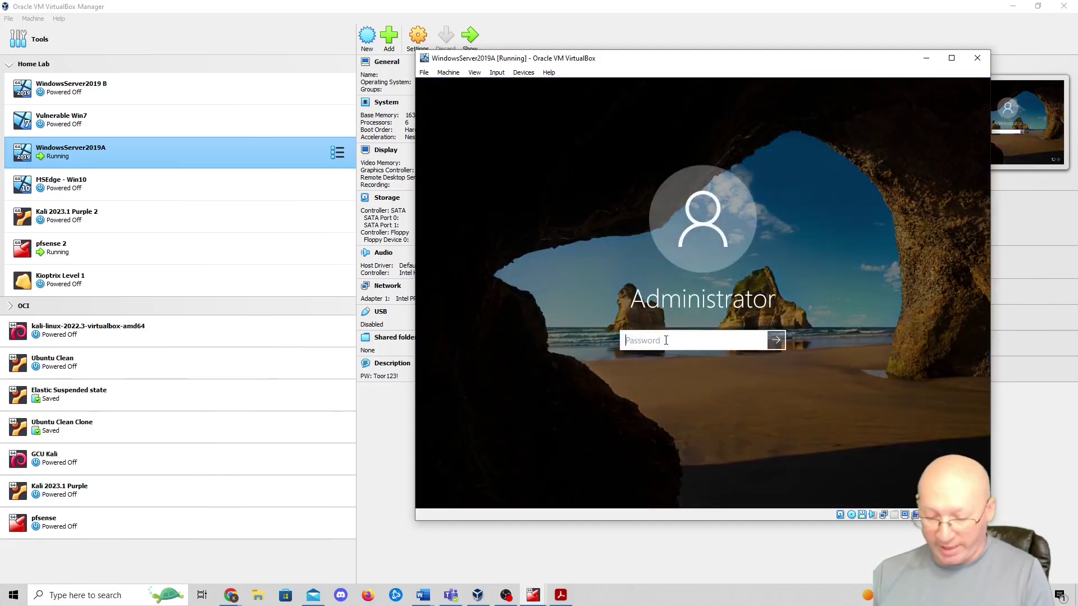
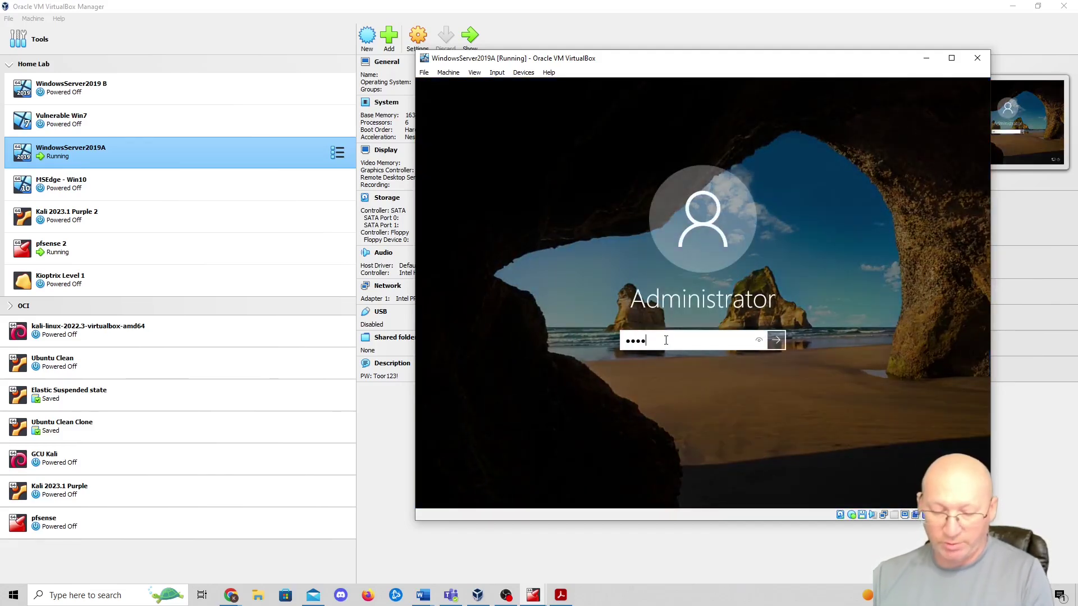
key("Return")
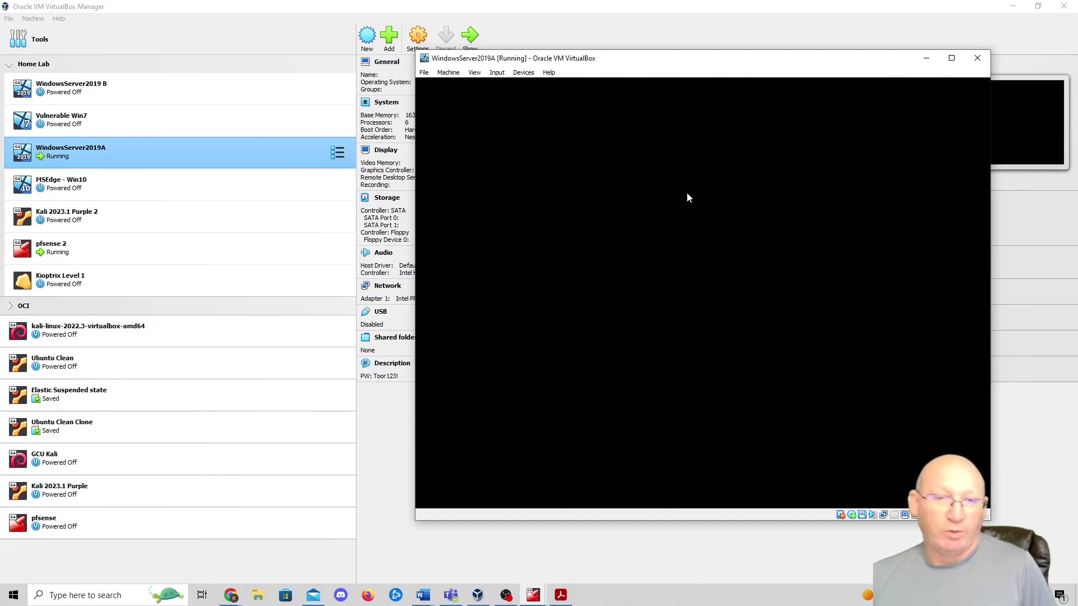
left_click(523, 72)
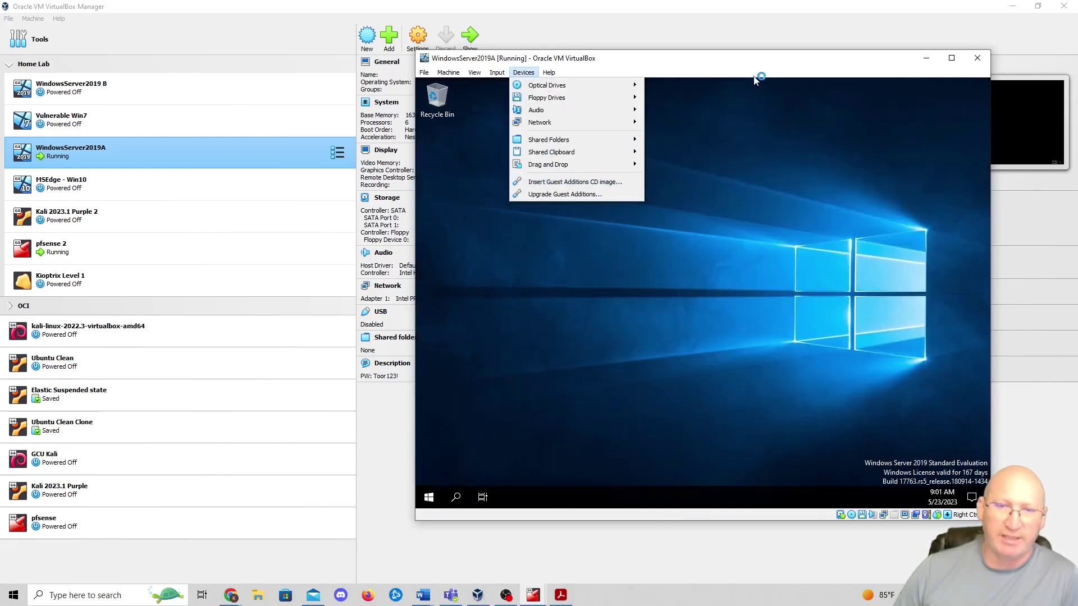
left_click(827, 74)
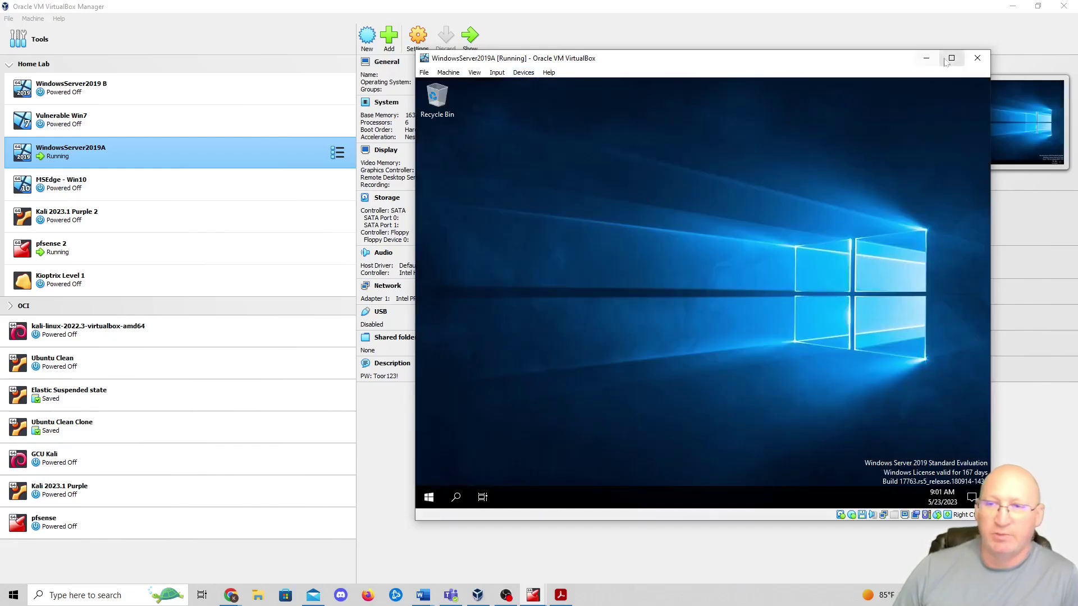
- Adjust and maximize the WindowsServer2019A console window to fill the screen
left_click(950, 58)
left_click(65, 21)
left_click(66, 75)
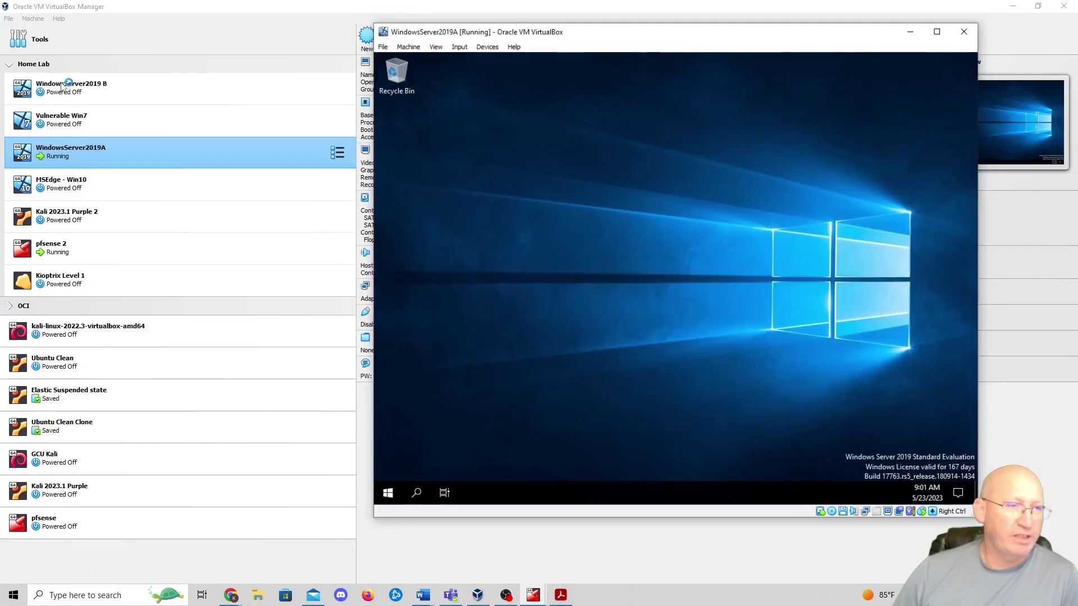
left_click(61, 17)
left_click(73, 75)
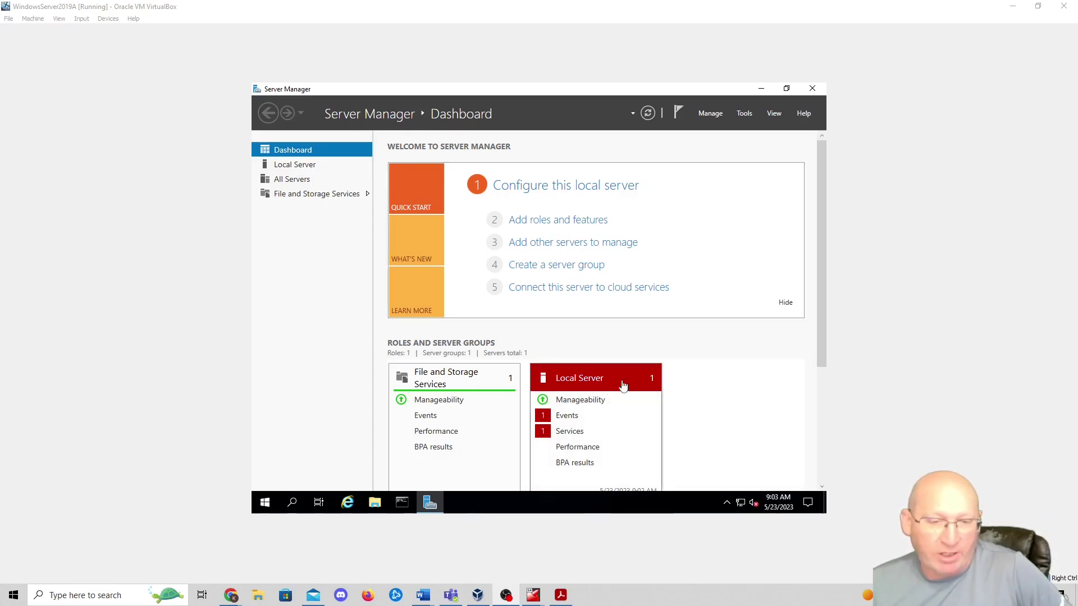
- Review the stopped MapsBroker service in Local Server Services and return to the Dashboard
left_click(566, 433)
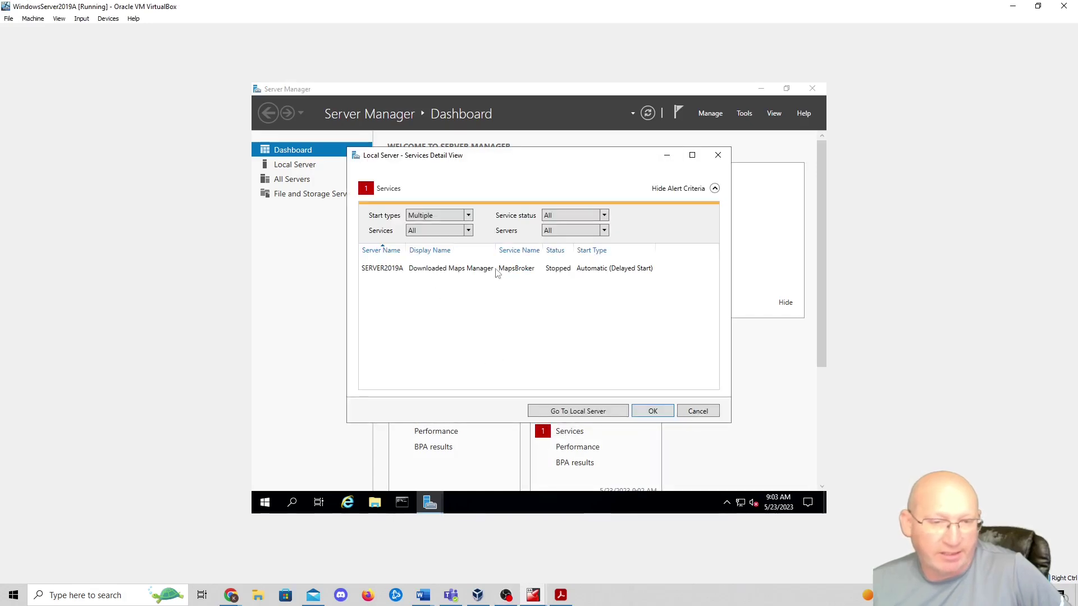
left_click(511, 274)
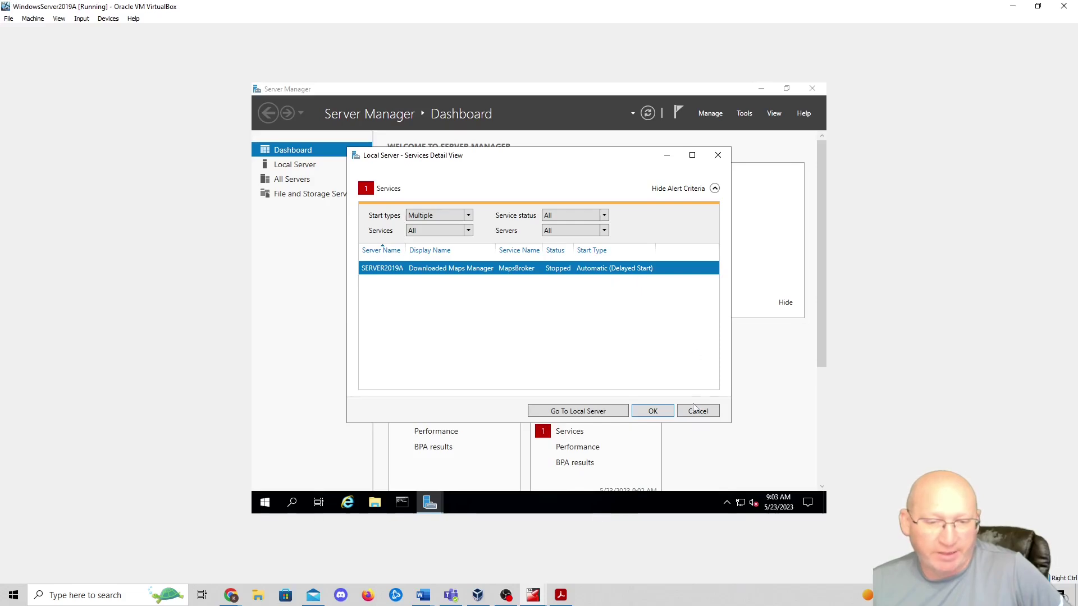
left_click(656, 412)
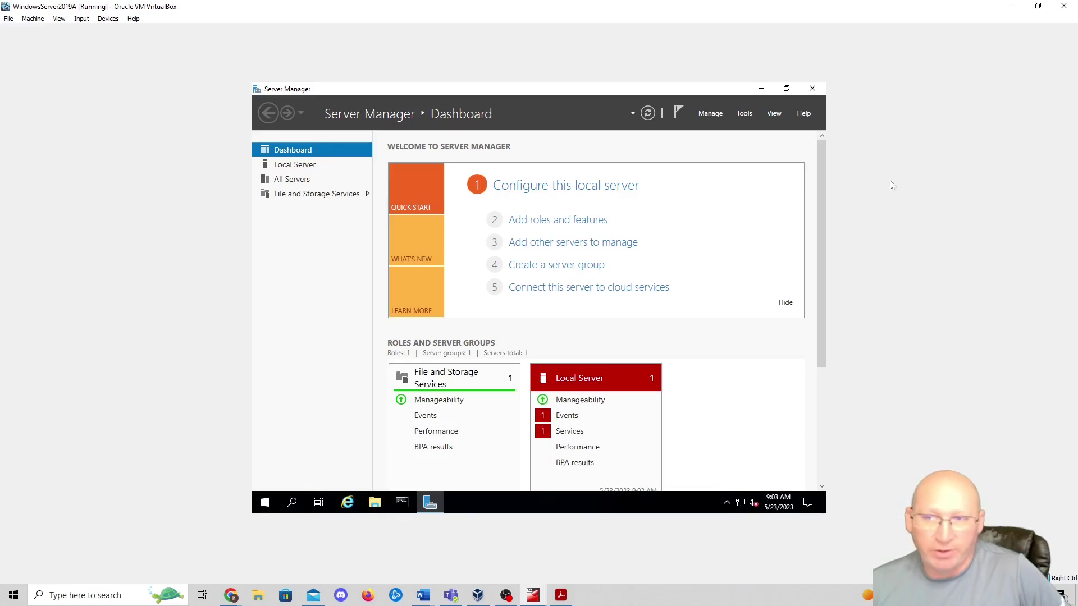
- Shut down the WindowsServer2019A guest with reason 'Operating System: Recovery (Planned)' and return to the VM list
left_click(262, 505)
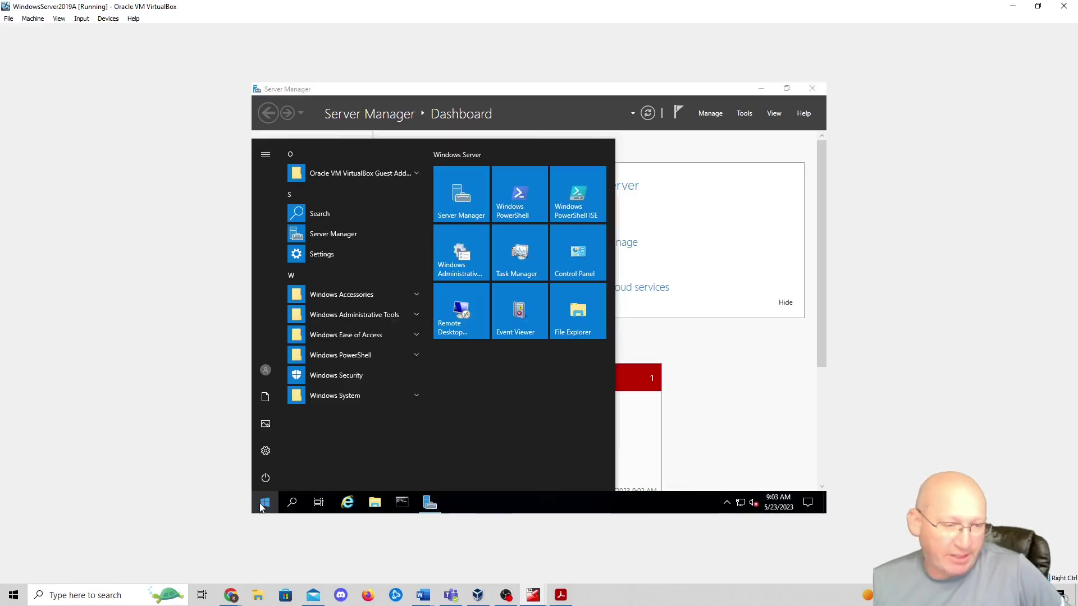
left_click(265, 478)
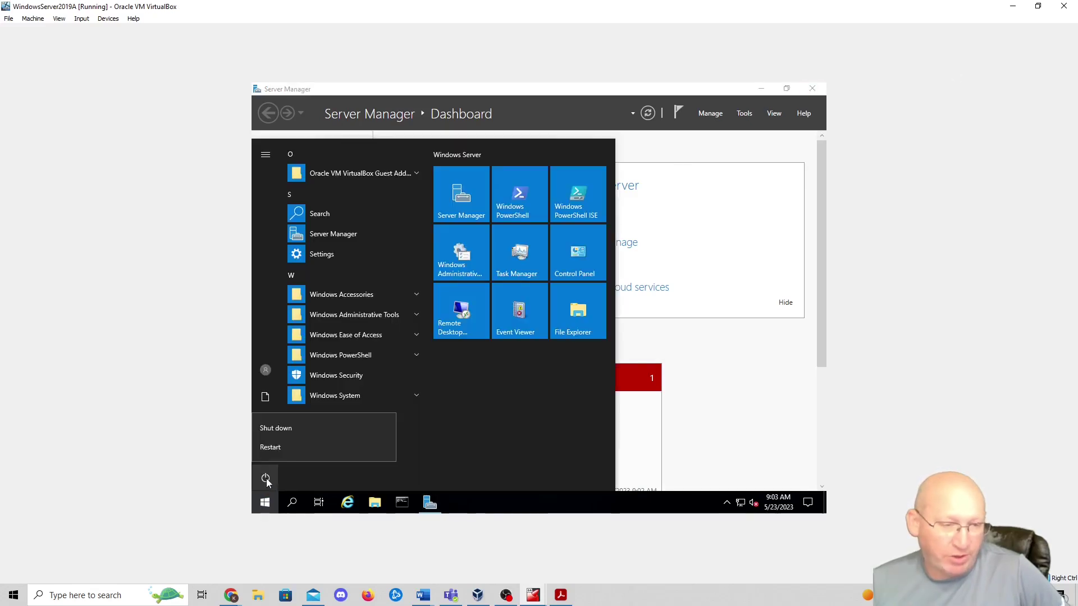
left_click(297, 429)
left_click(295, 438)
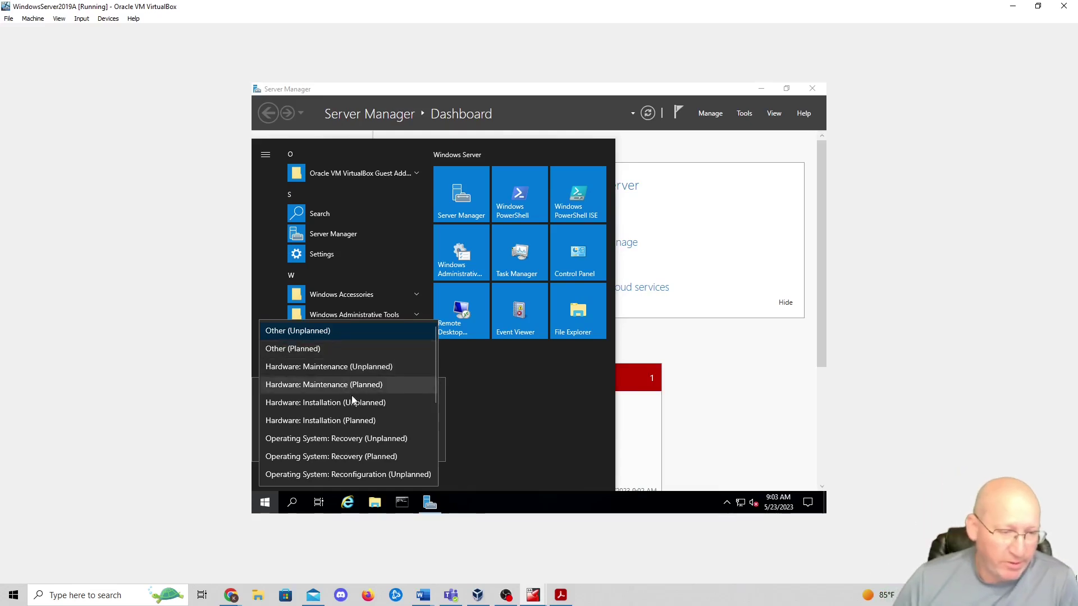
left_click(342, 457)
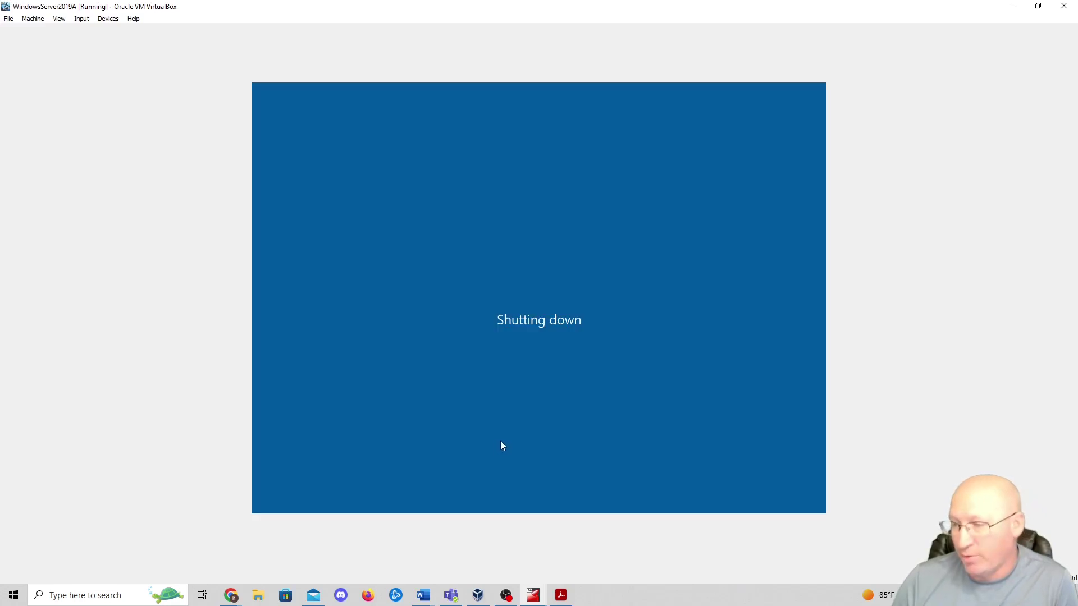
left_click(477, 596)
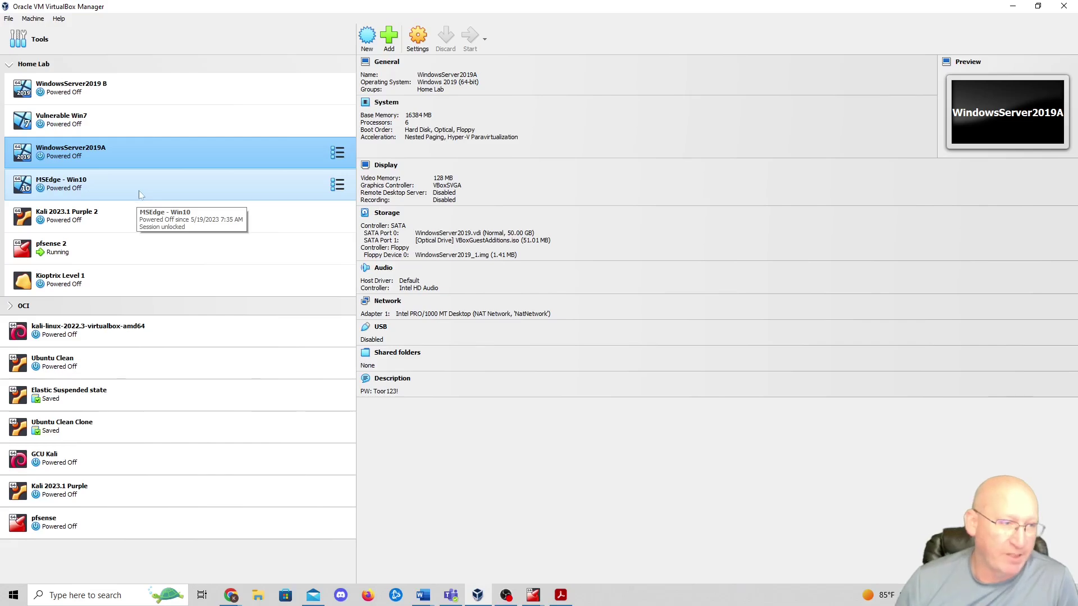
- Set WindowsServer2019A to 2048 MB base memory, 2 processors and a Host-only Adapter network
left_click(416, 50)
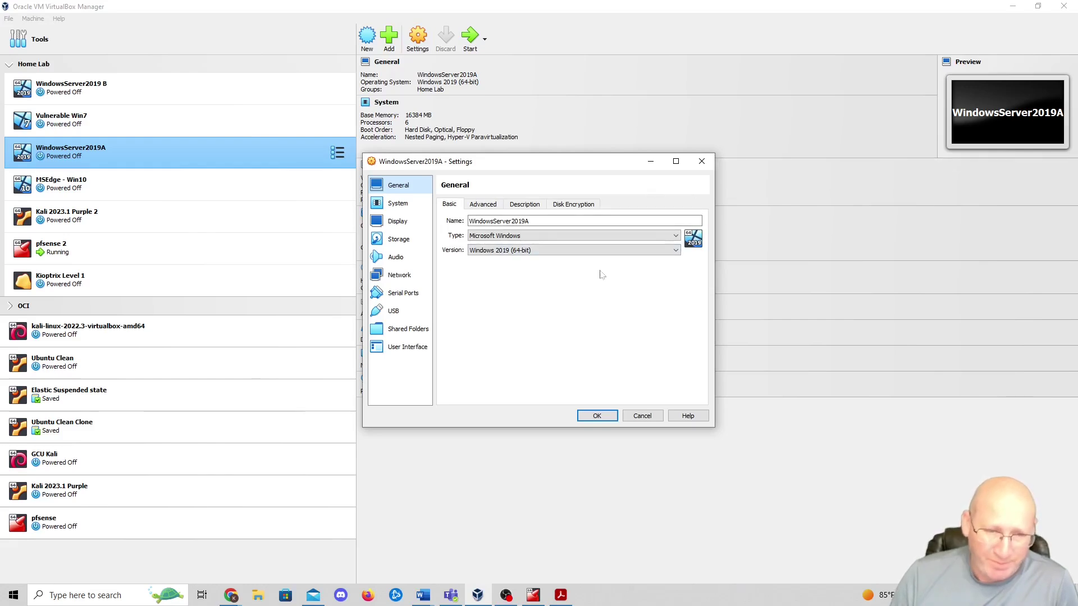
left_click(406, 205)
left_click(508, 225)
left_click(508, 225)
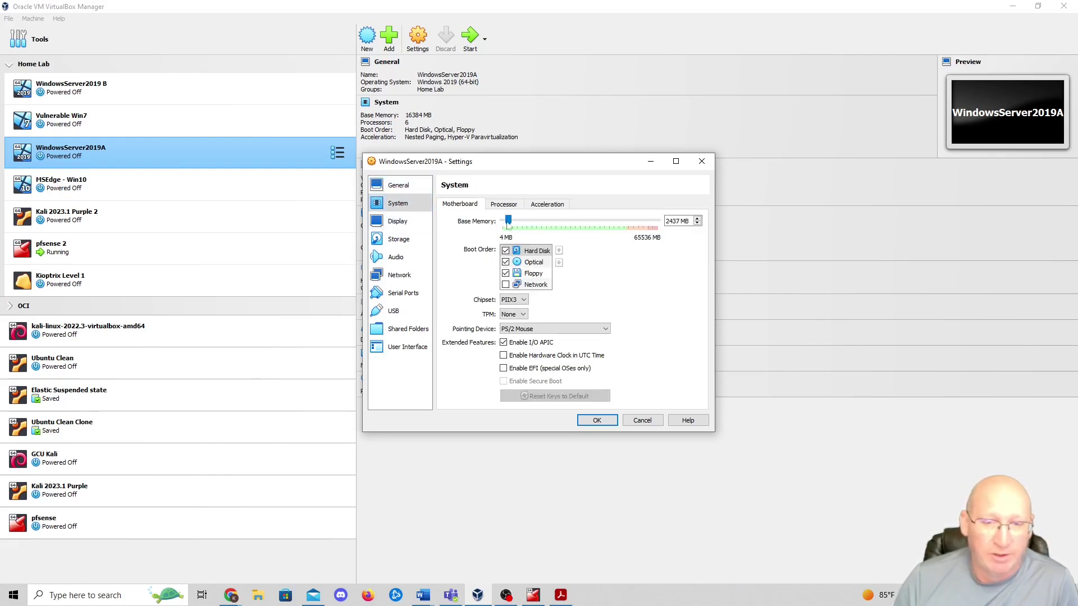
left_click_drag(507, 225, 508, 225)
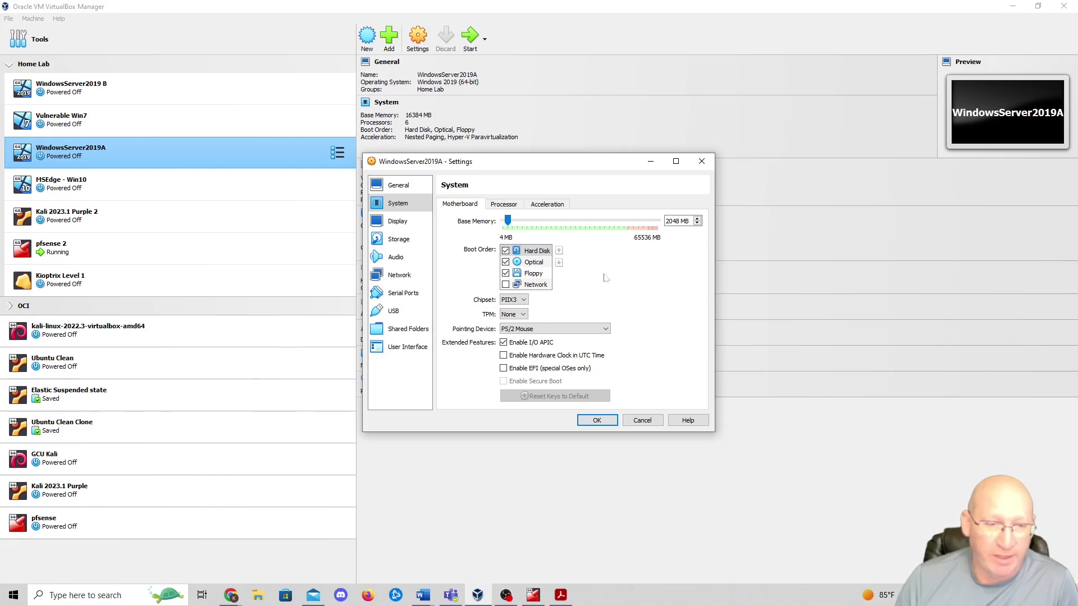
left_click(504, 204)
left_click(511, 228)
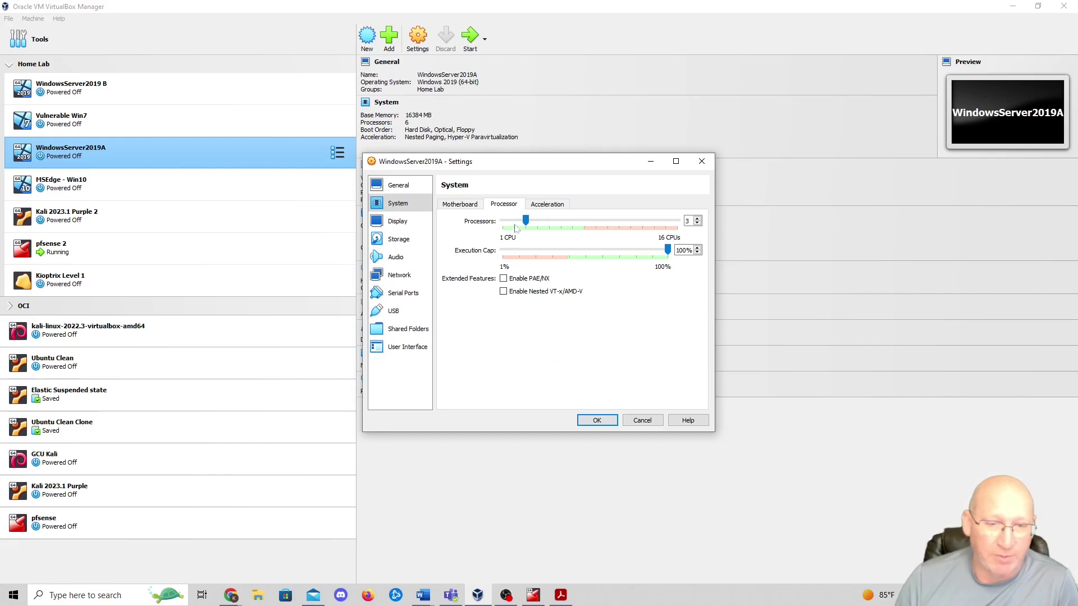
left_click(397, 274)
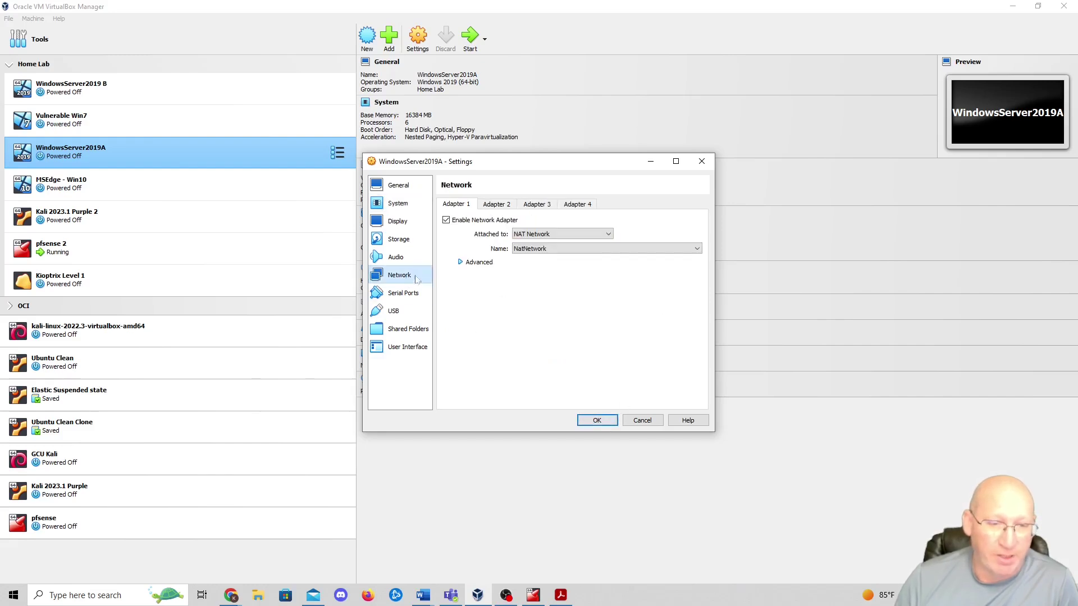
left_click(529, 234)
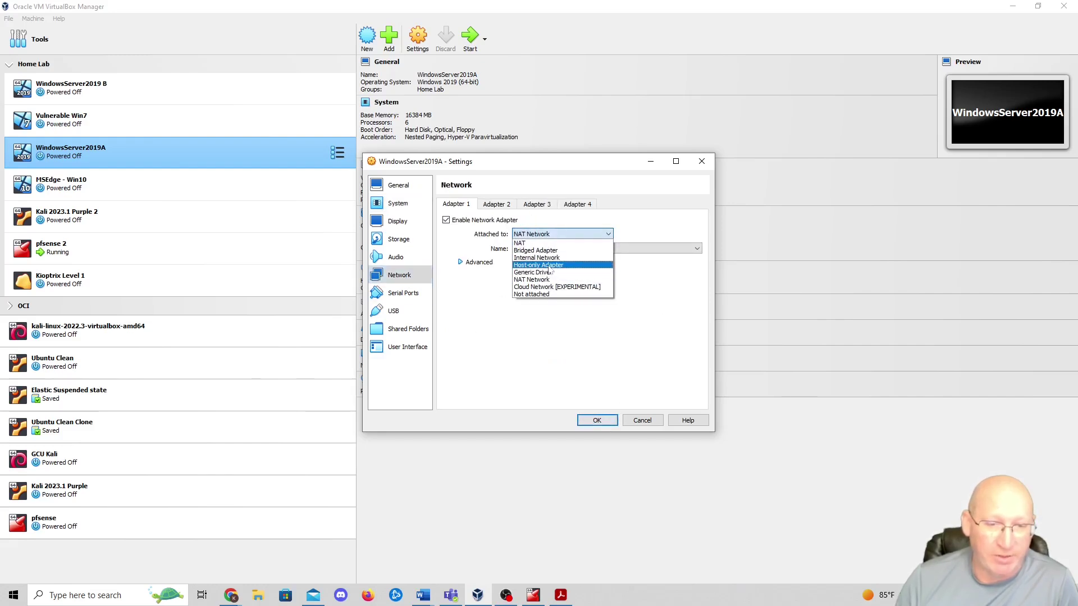
left_click(560, 280)
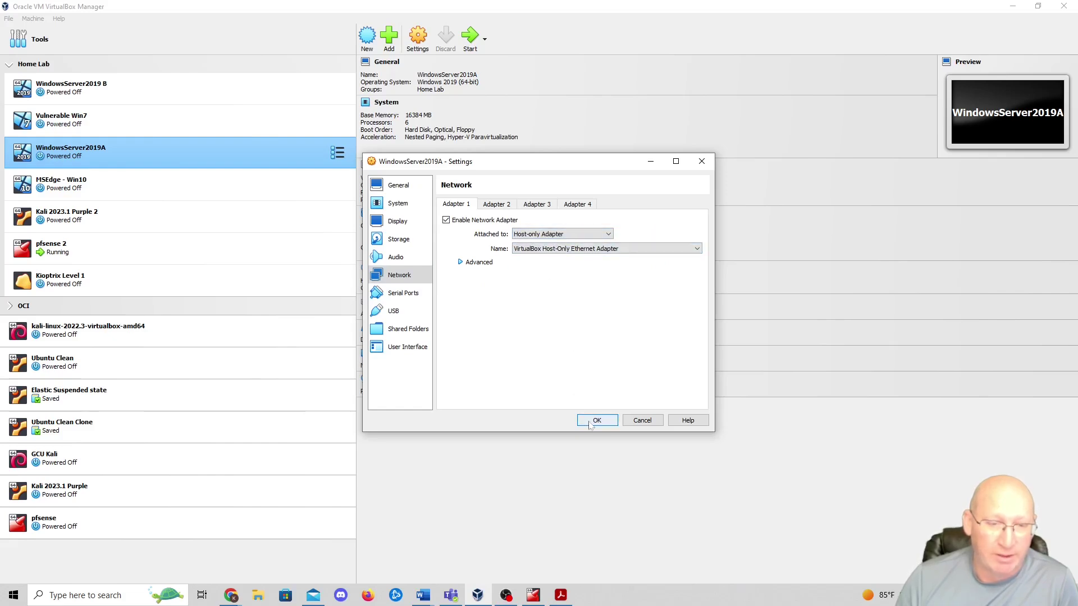
left_click(596, 421)
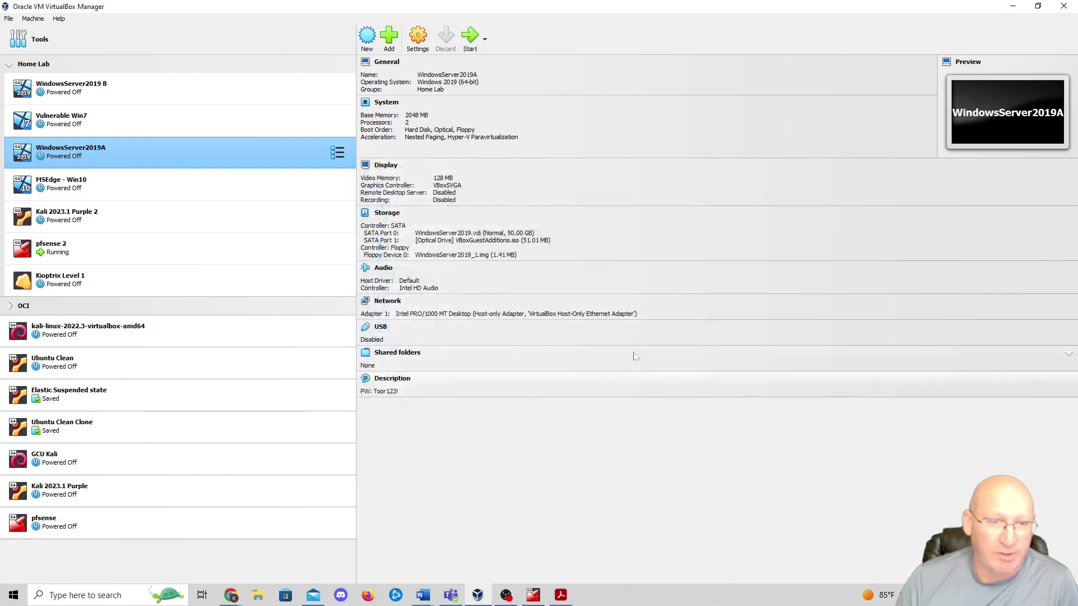
- Full-clone WindowsServer2019A as 'WindowsServer2019 Fresh', then start WindowsServer2019A
right_click(199, 152)
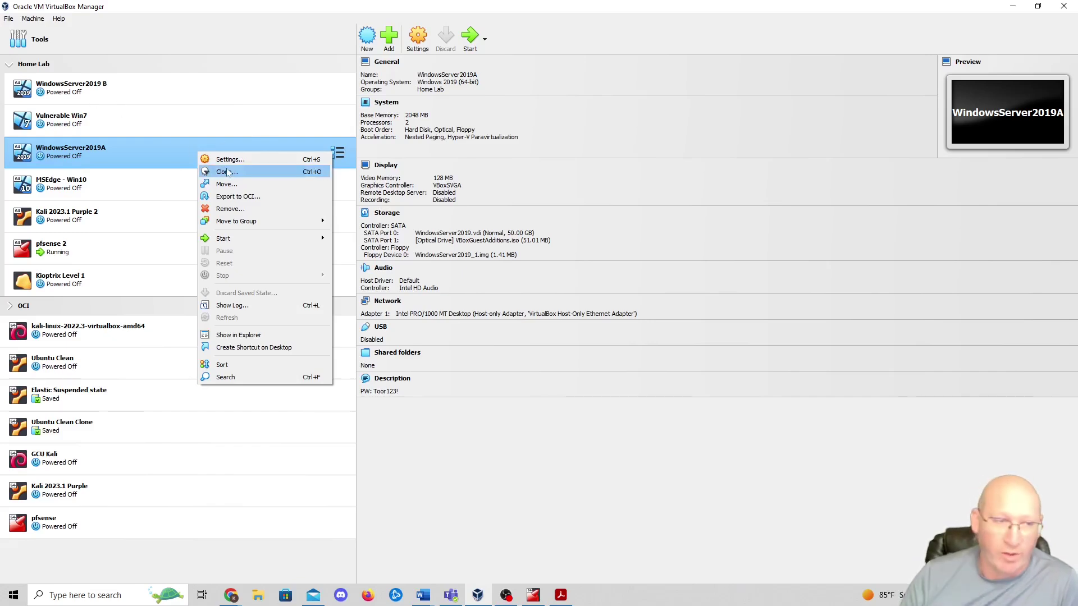
left_click(227, 172)
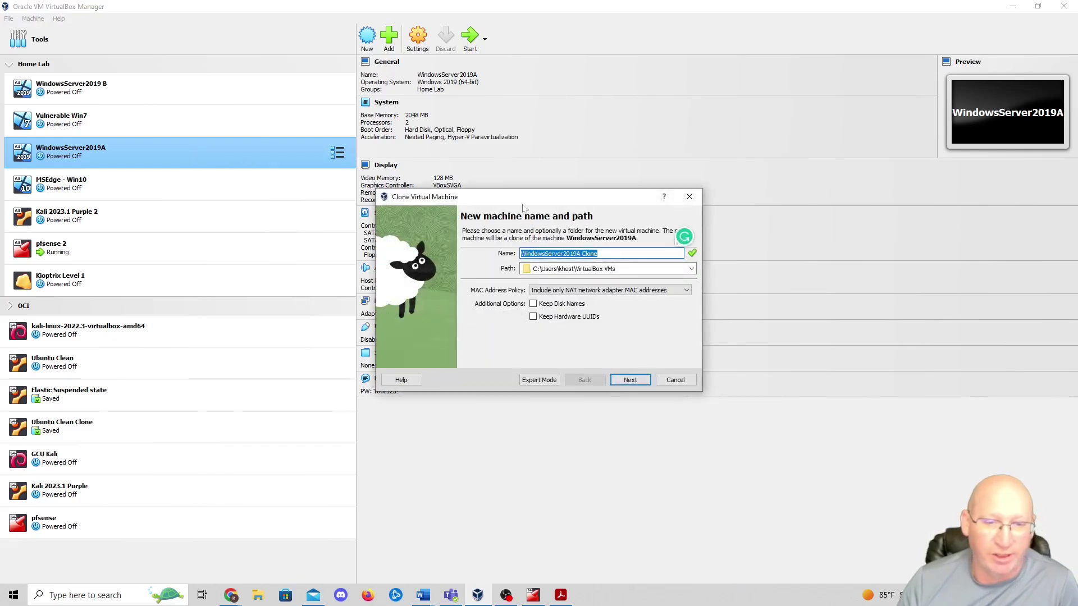
left_click(619, 254)
left_click_drag(618, 254, 576, 256)
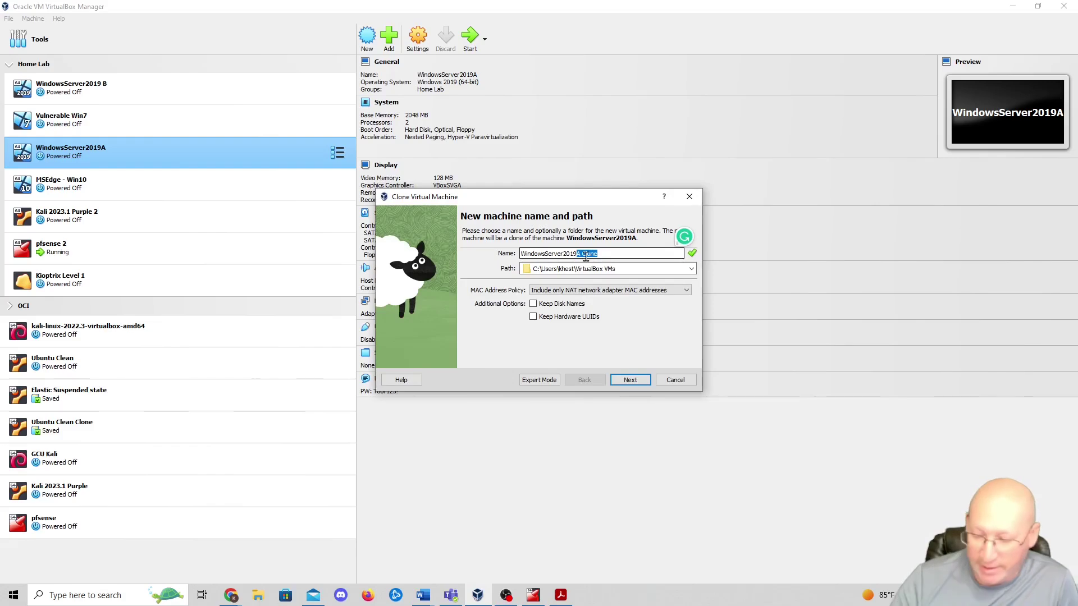
key("BackSpace")
type("Fresh")
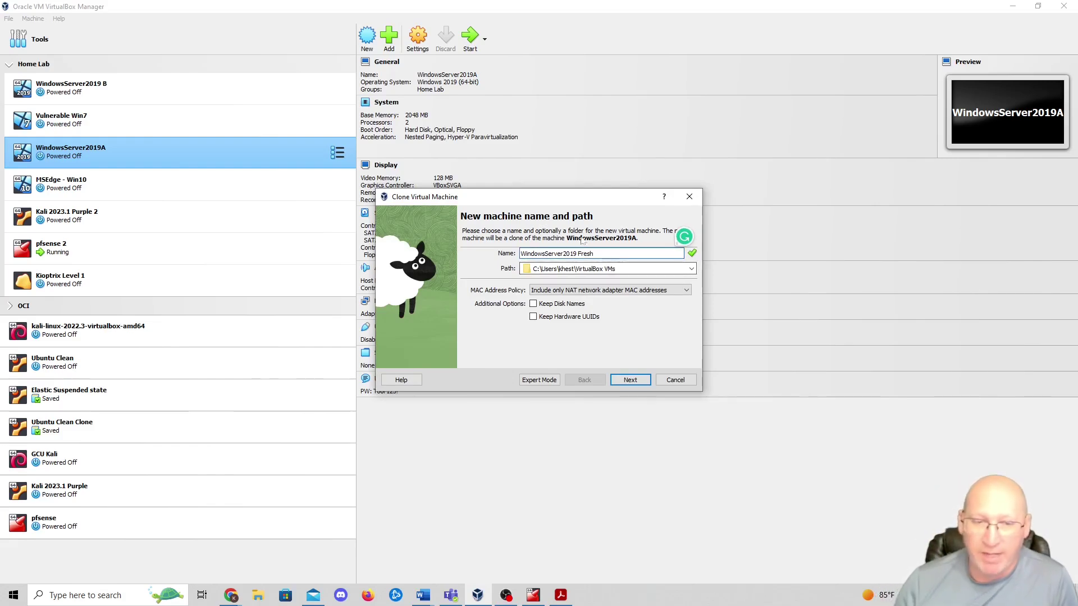
left_click(631, 382)
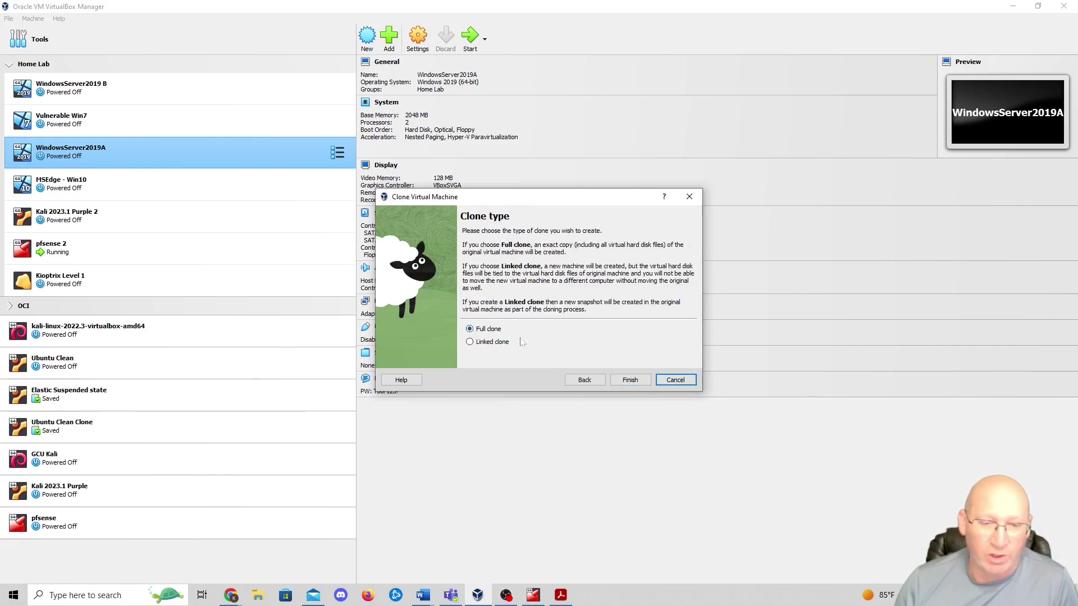
left_click(616, 380)
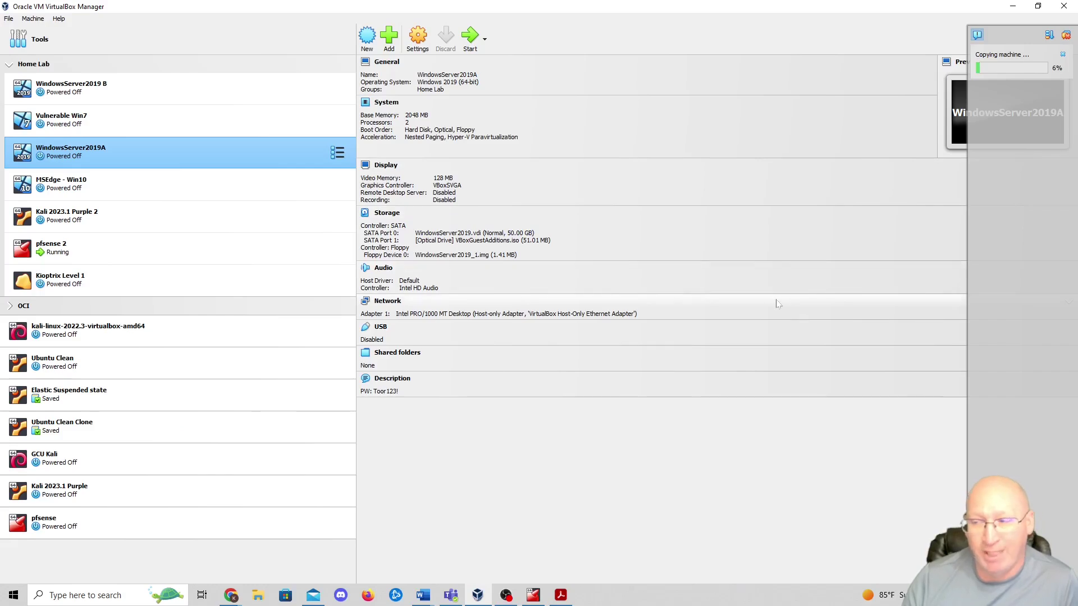
key("Return")
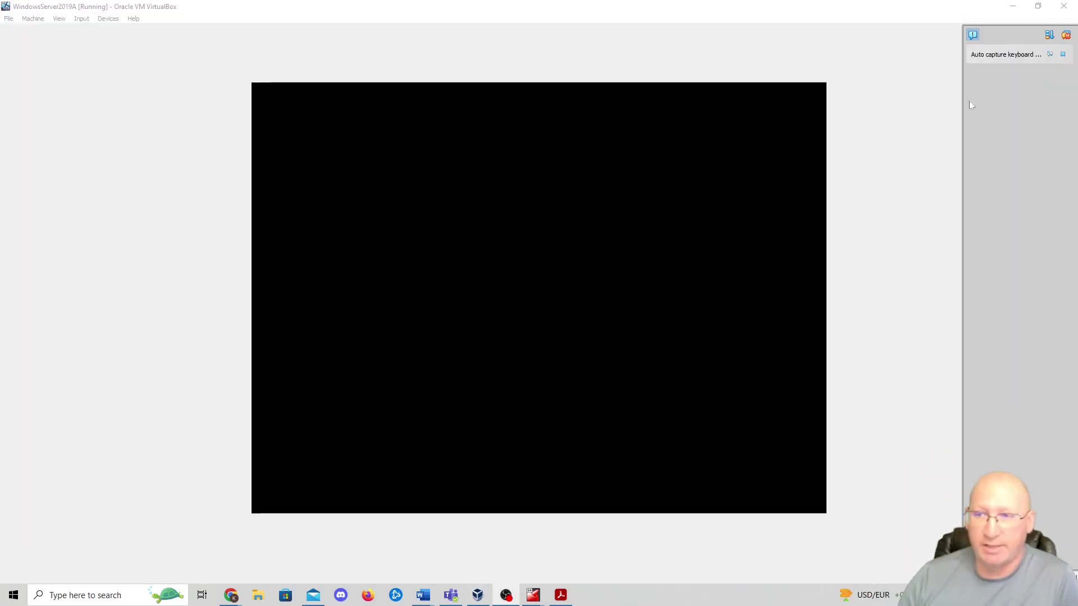
- Dismiss the guest notifications and group WindowsServer2019 Fresh with Ubuntu Clean in the machine list
left_click(1069, 35)
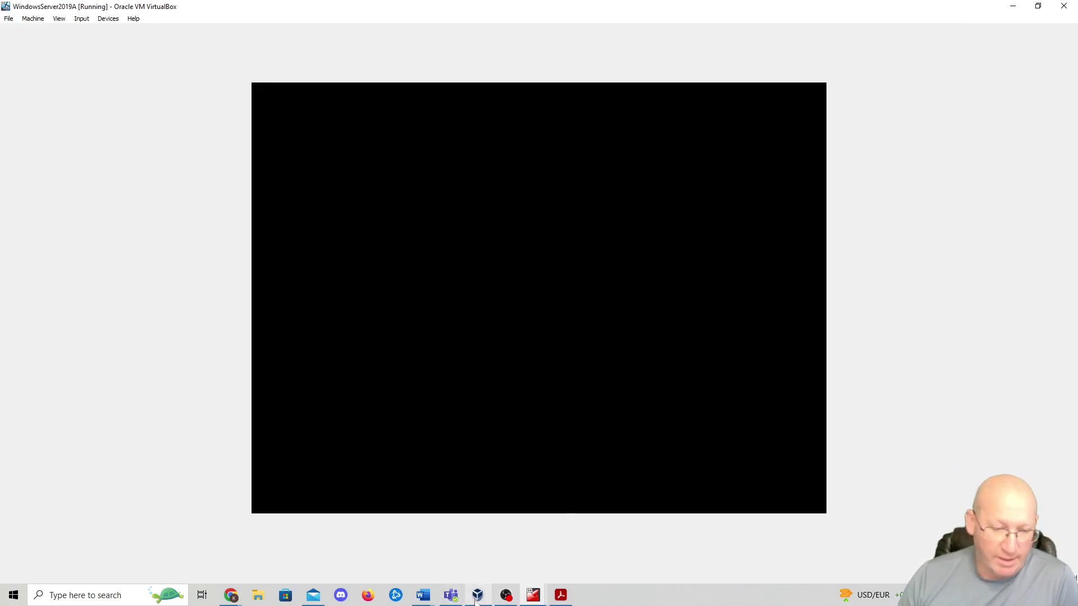
left_click(477, 595)
left_click_drag(81, 317, 72, 395)
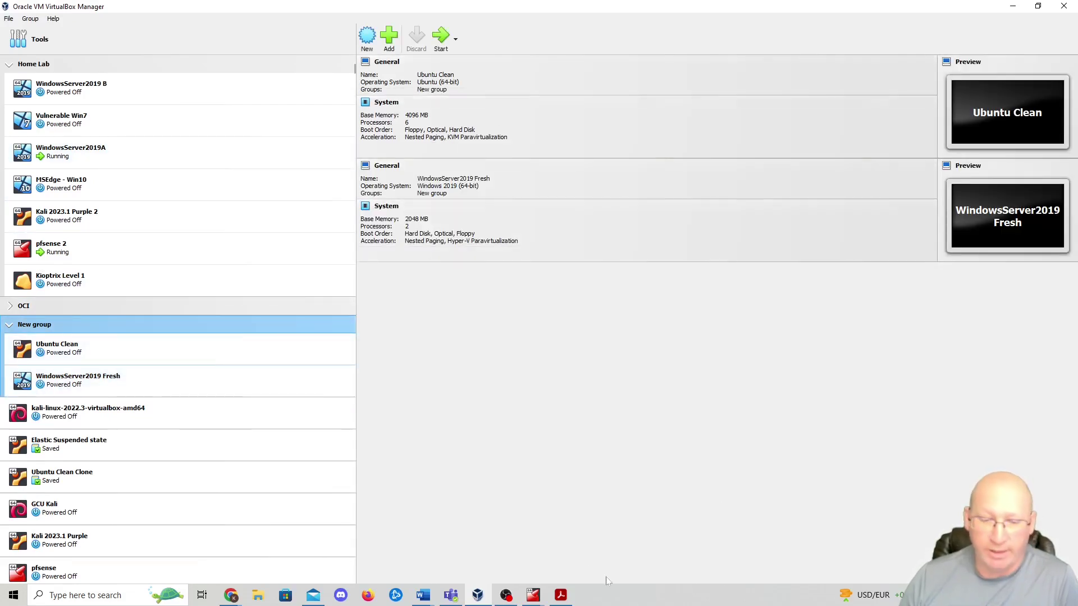
- Back in the WindowsServer2019A console, bring up the options of the guest's network tray icon
mouse_move(536, 597)
left_click(595, 539)
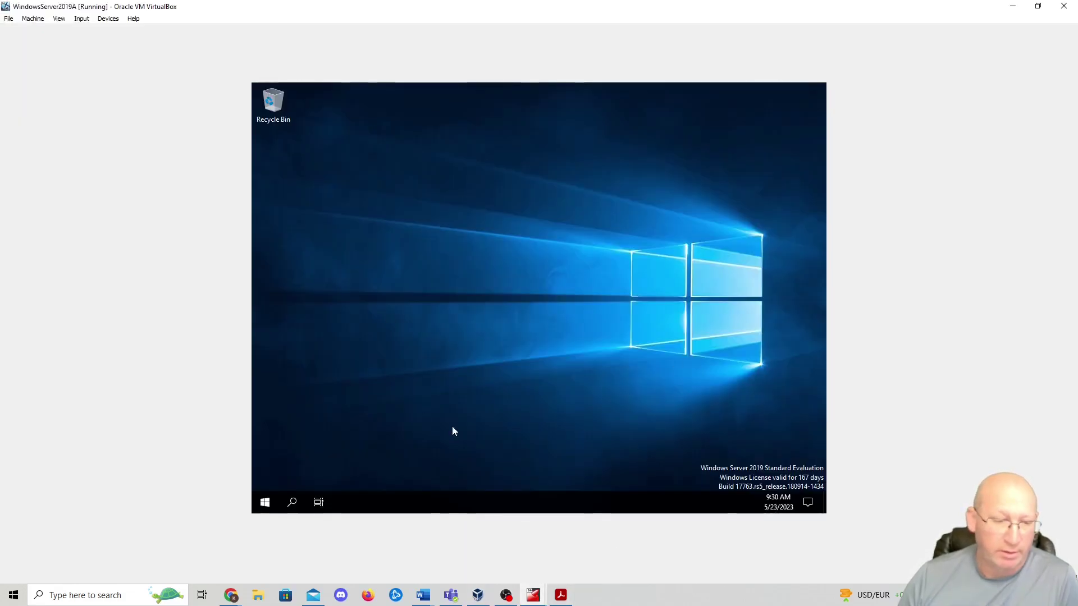
left_click(293, 503)
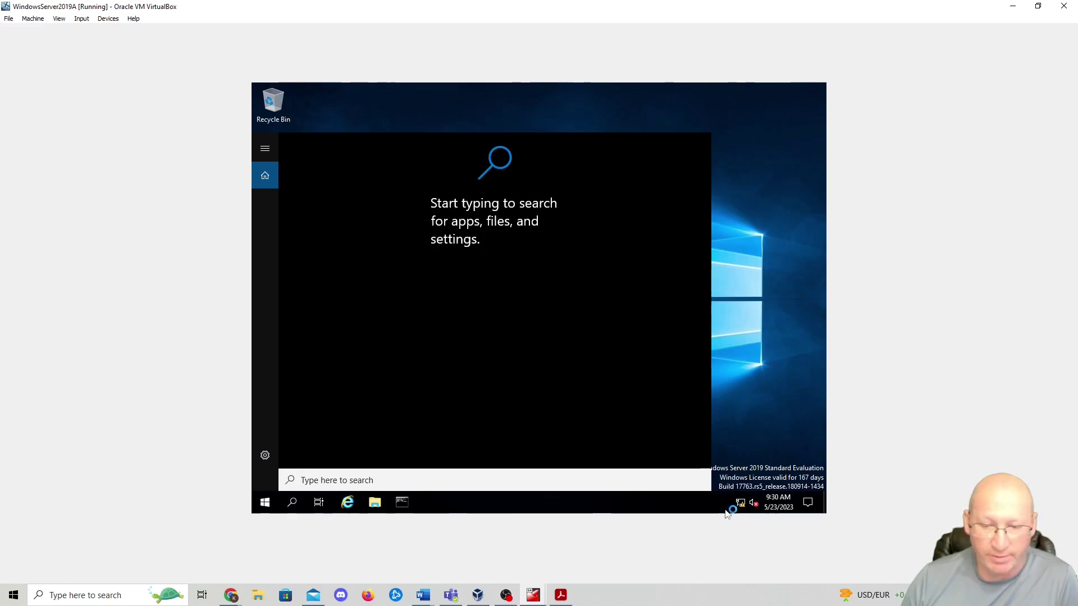
left_click(741, 503)
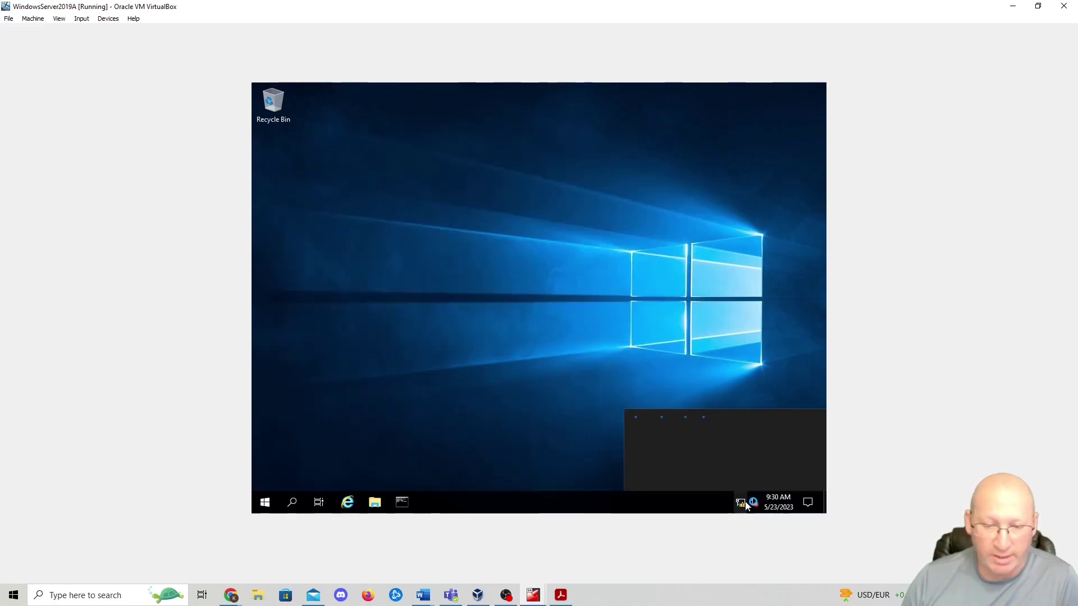
left_click(744, 504)
right_click(744, 503)
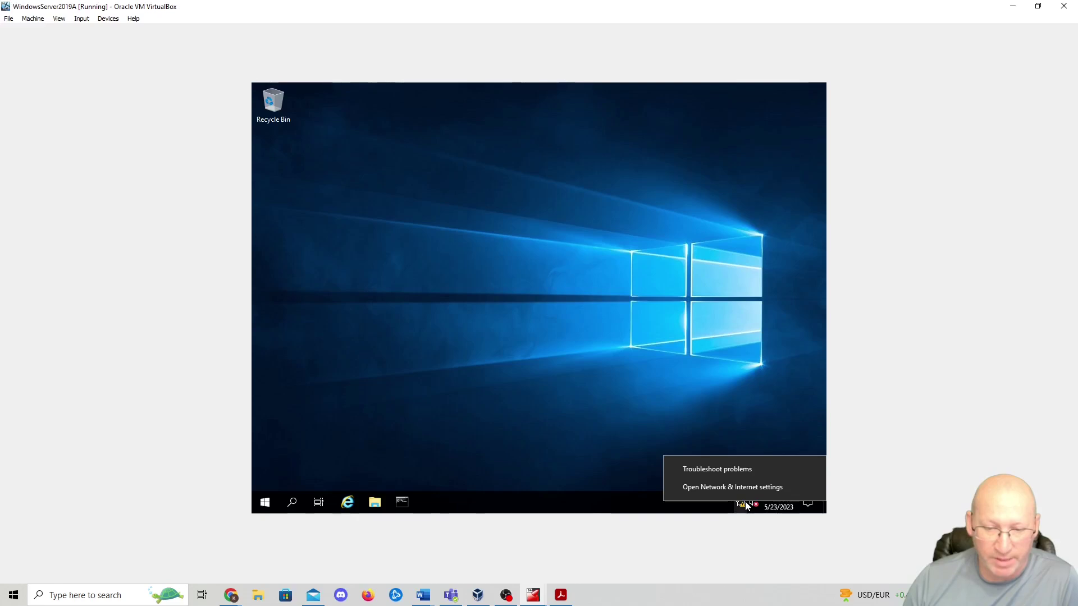
- Open network settings, move the pfSense 2 console aside, and show the server's Ethernet page
left_click(724, 487)
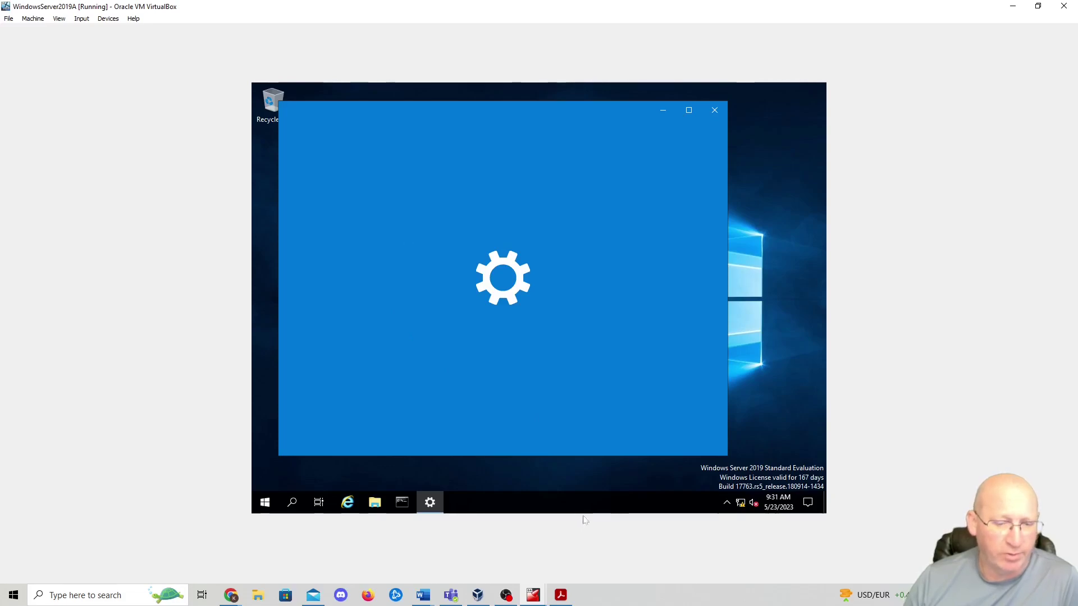
mouse_move(477, 595)
left_click(470, 537)
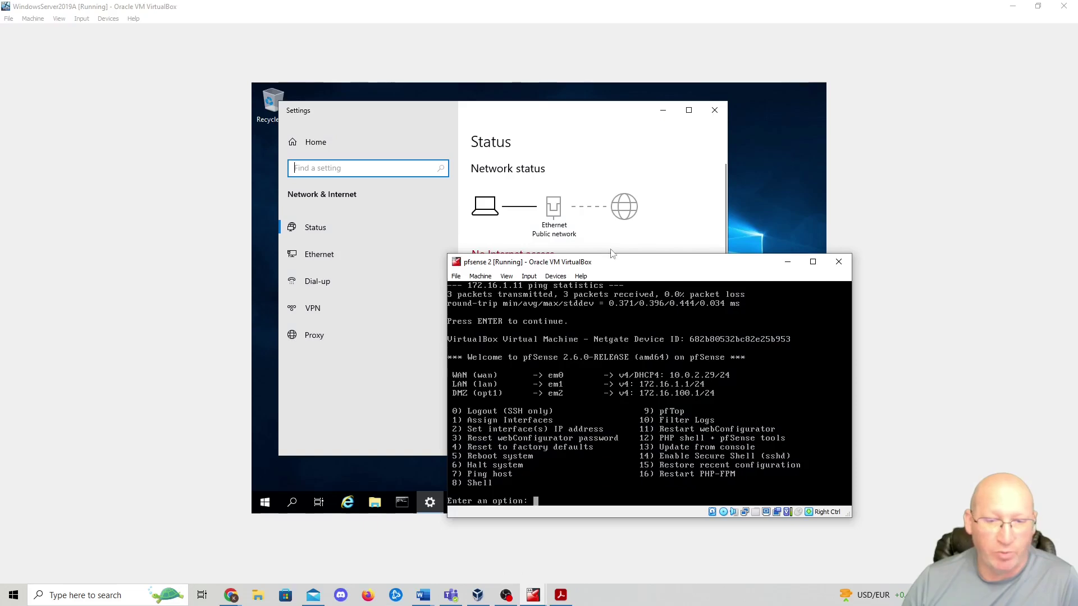
left_click_drag(635, 265, 190, 12)
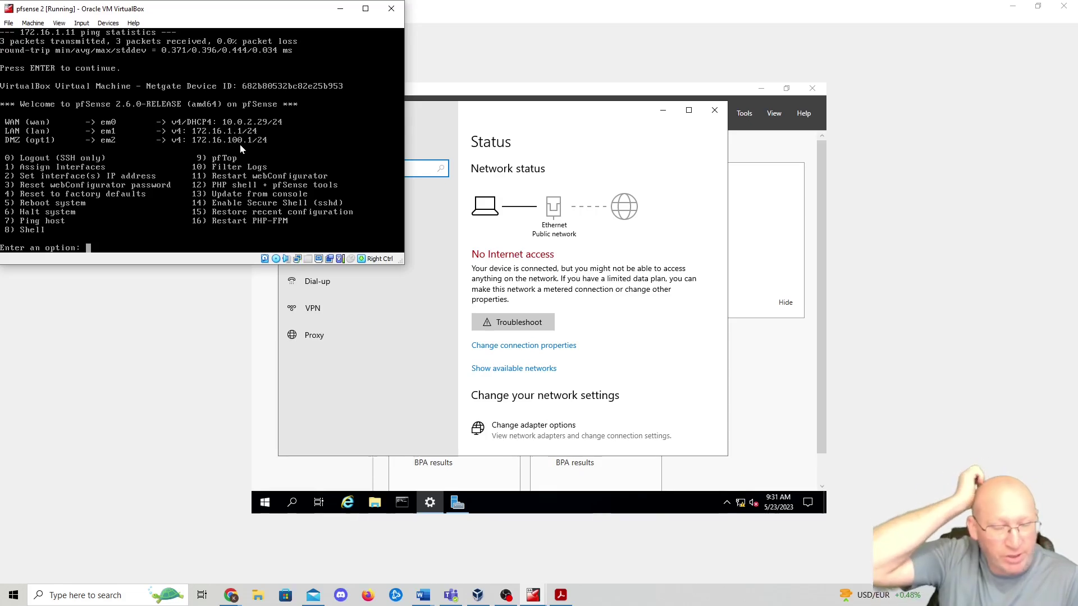
left_click(519, 123)
left_click(311, 255)
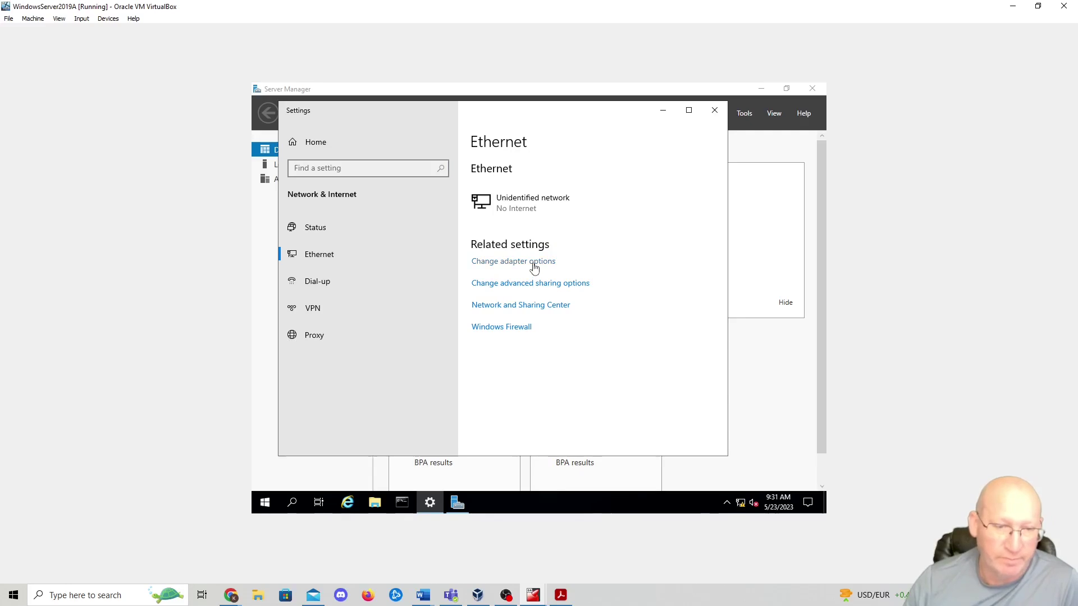
- Open the Ethernet adapter's IPv4 properties and enter static IP address 172.16.1.8
left_click(533, 264)
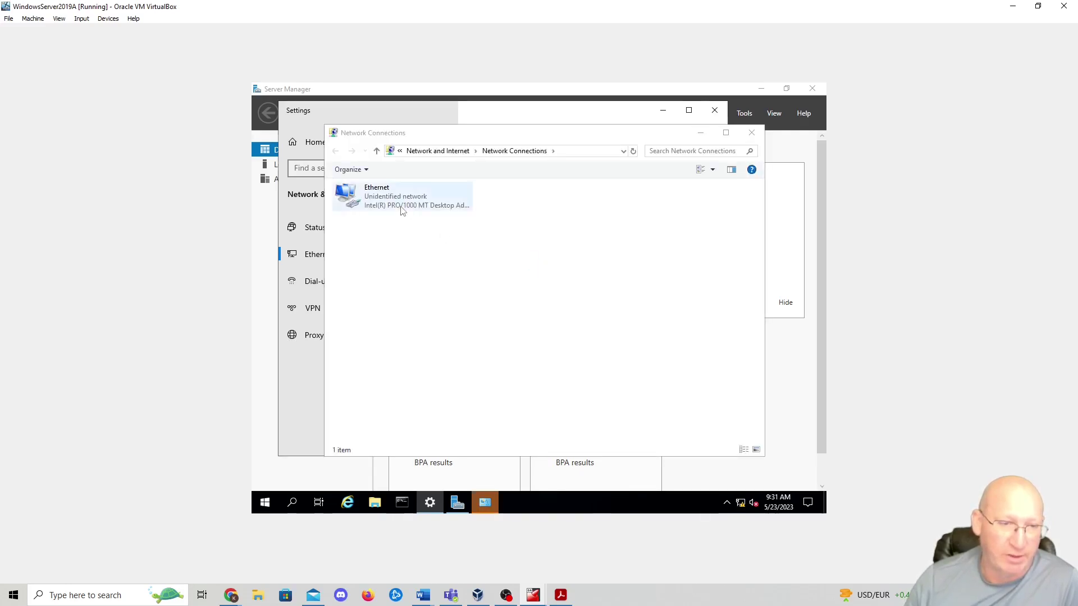
right_click(401, 208)
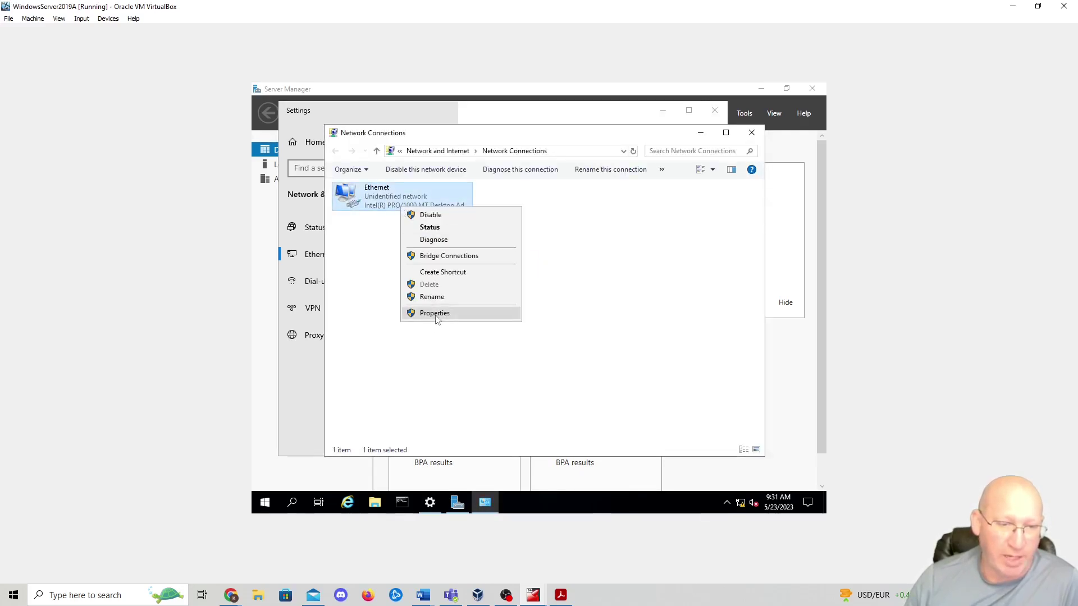
left_click(435, 313)
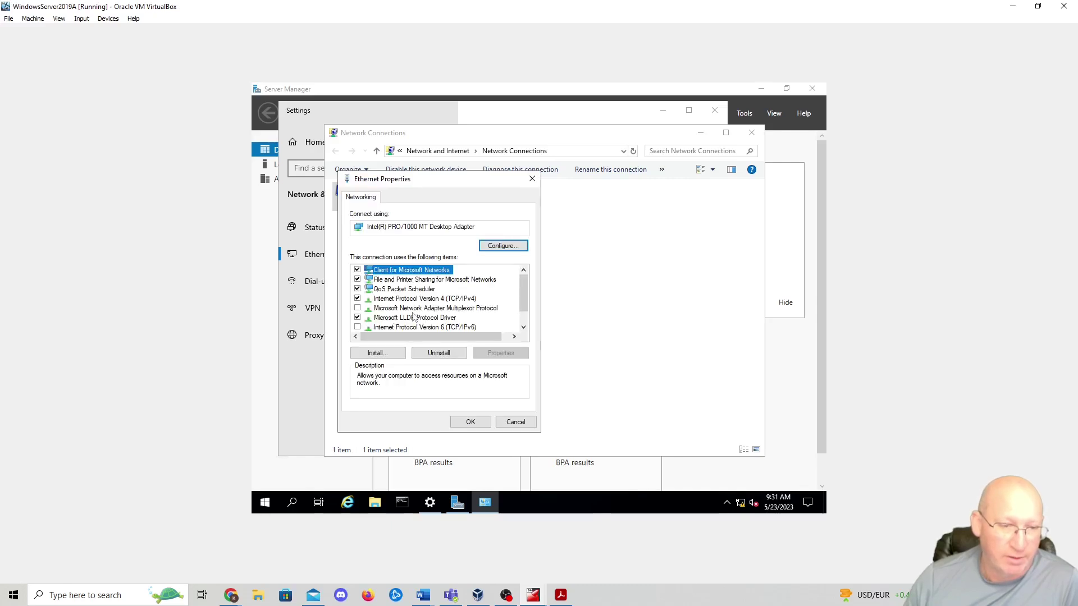
double_click(421, 299)
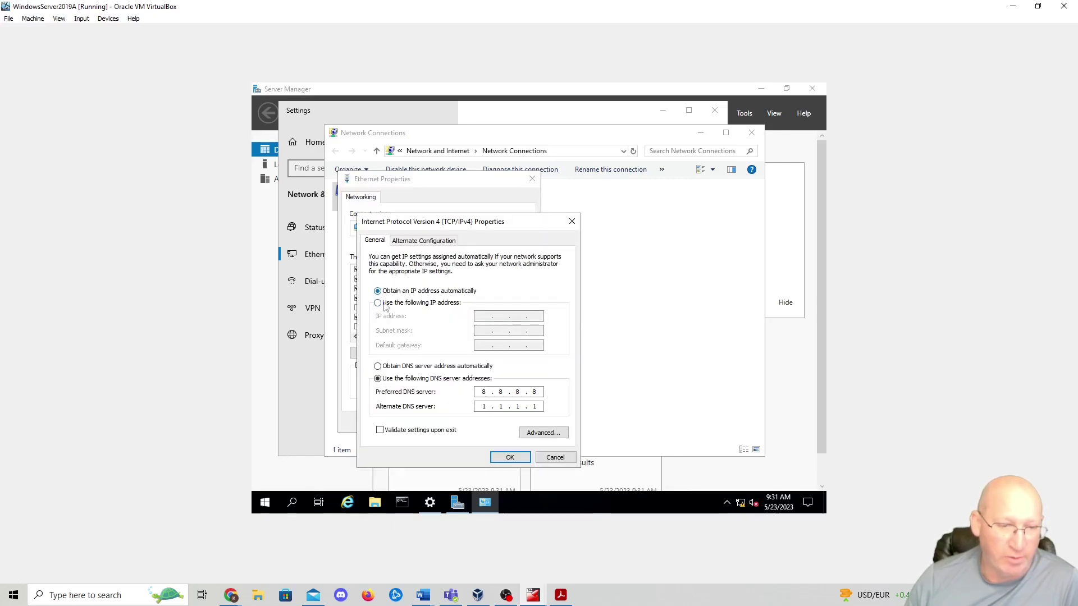
left_click(392, 304)
left_click(496, 320)
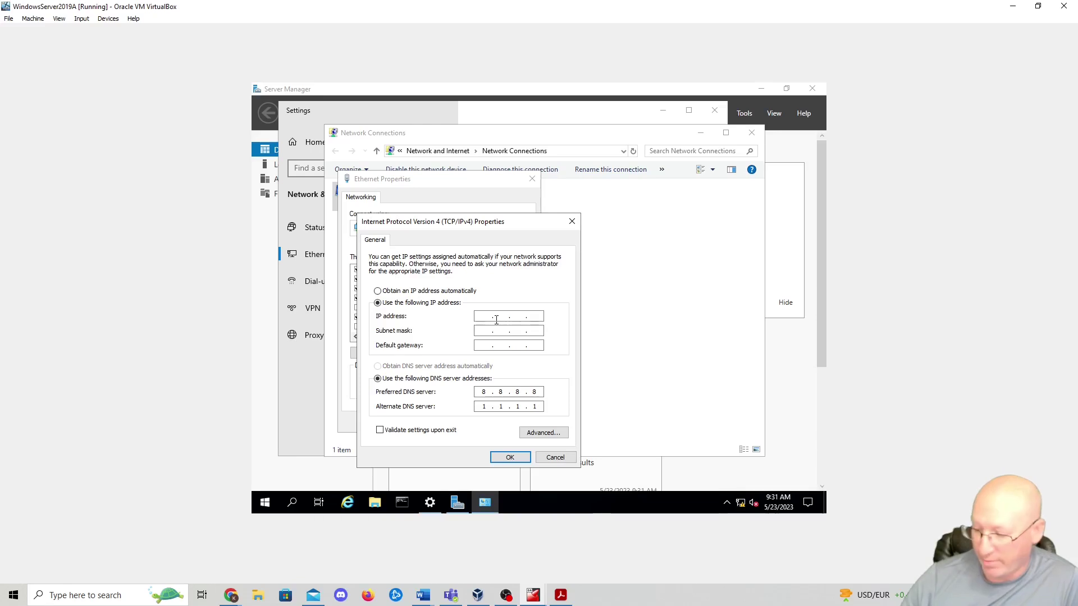
type("172.16")
type("1.")
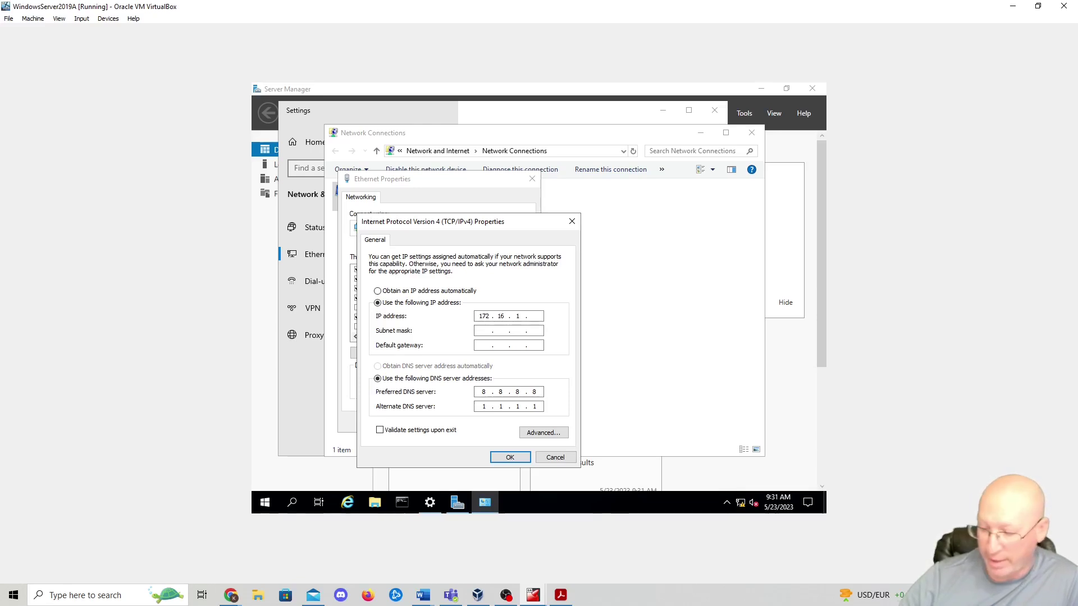
type("8")
- Set mask 255.255.0.0 and gateway 172.16.1.1, apply, allow network discovery, and close the windows
left_click(479, 331)
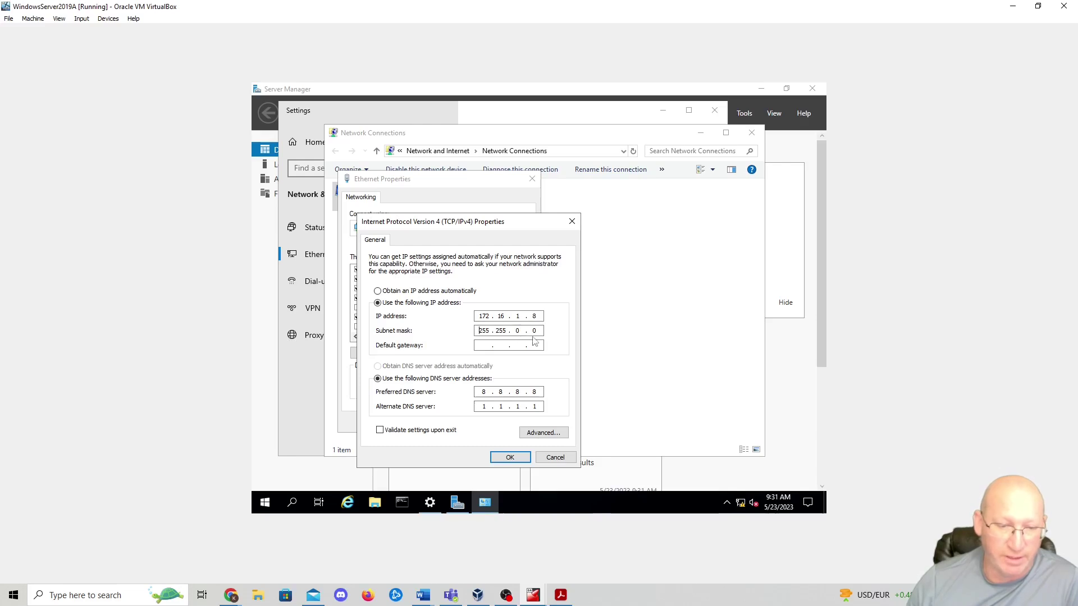
left_click(477, 345)
type("172 . 16 . 1 . 1")
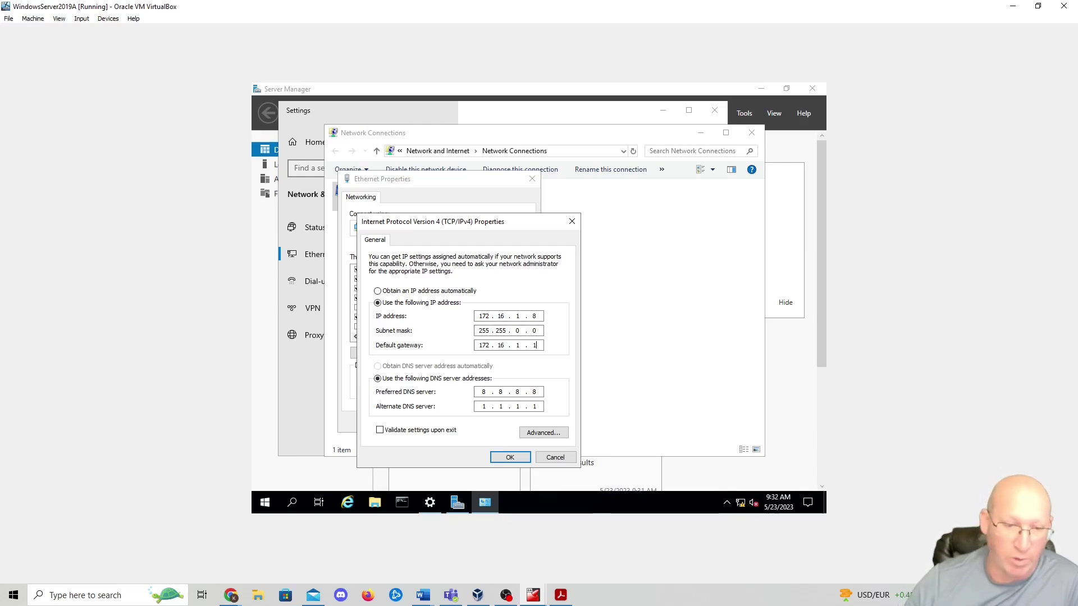
left_click(510, 457)
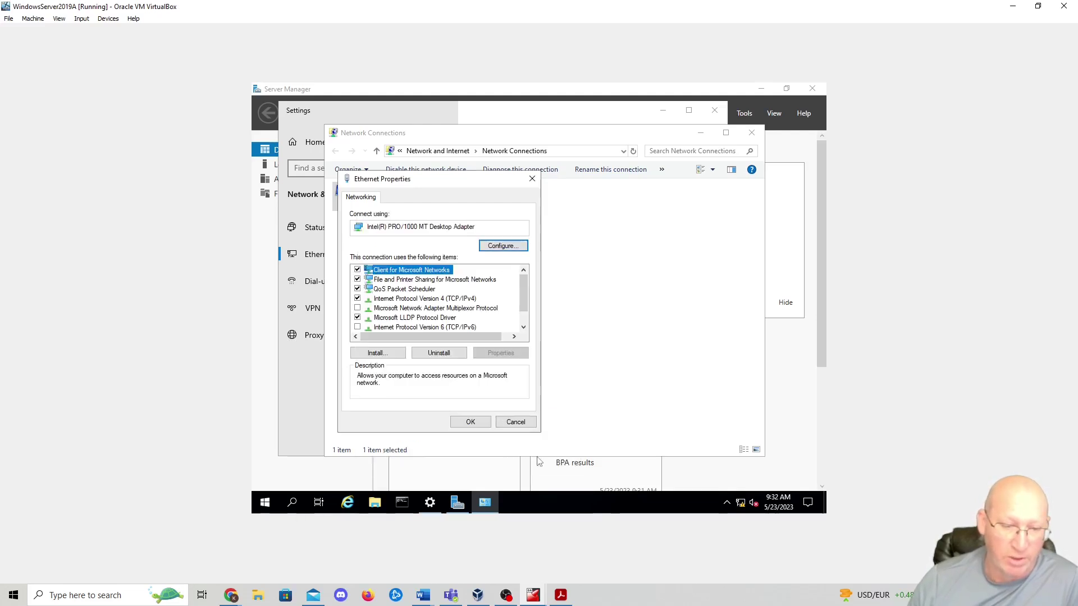
left_click(470, 421)
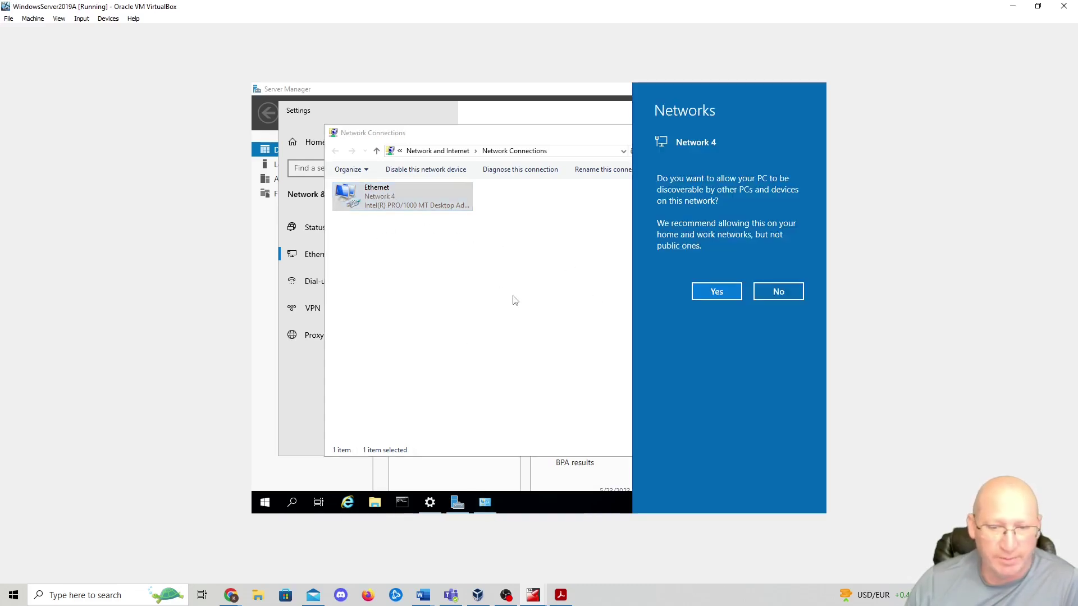
left_click(712, 290)
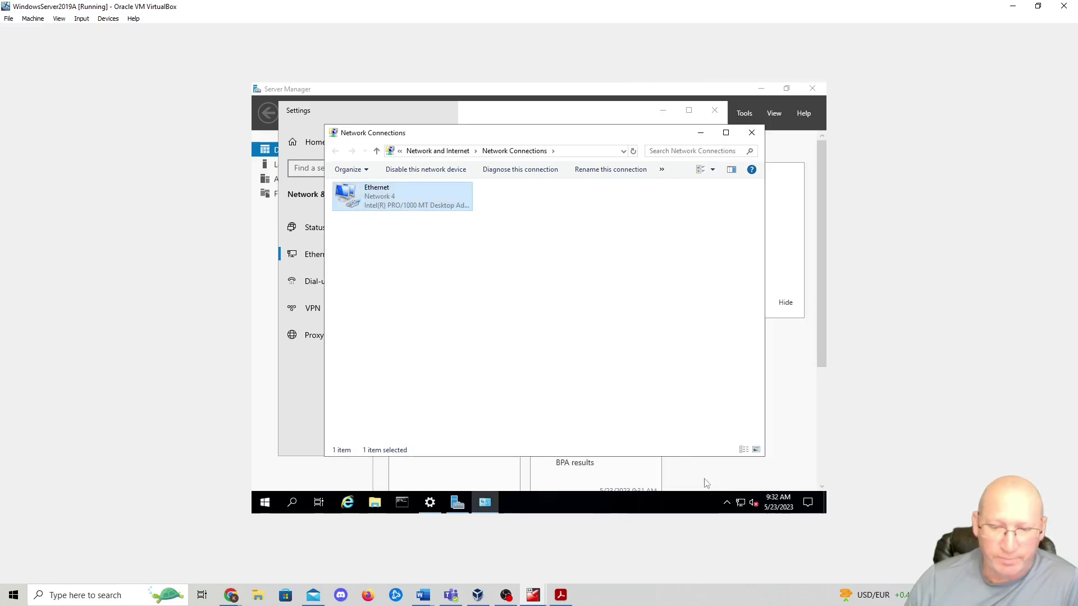
left_click(751, 132)
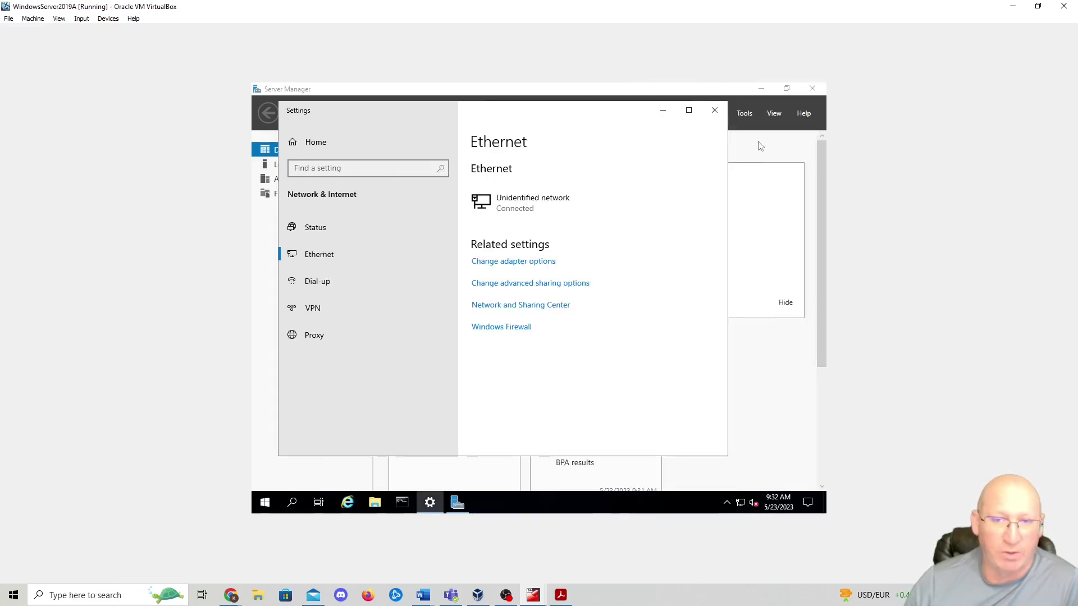
left_click(713, 110)
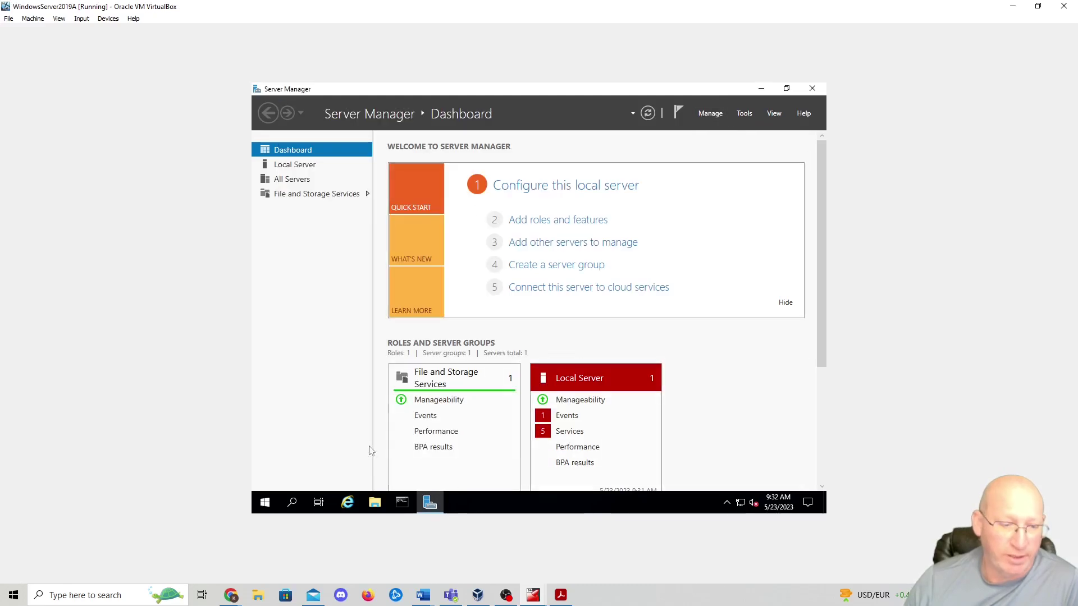
- Run ipconfig in a command prompt to confirm the address 172.16.1.8
left_click(402, 504)
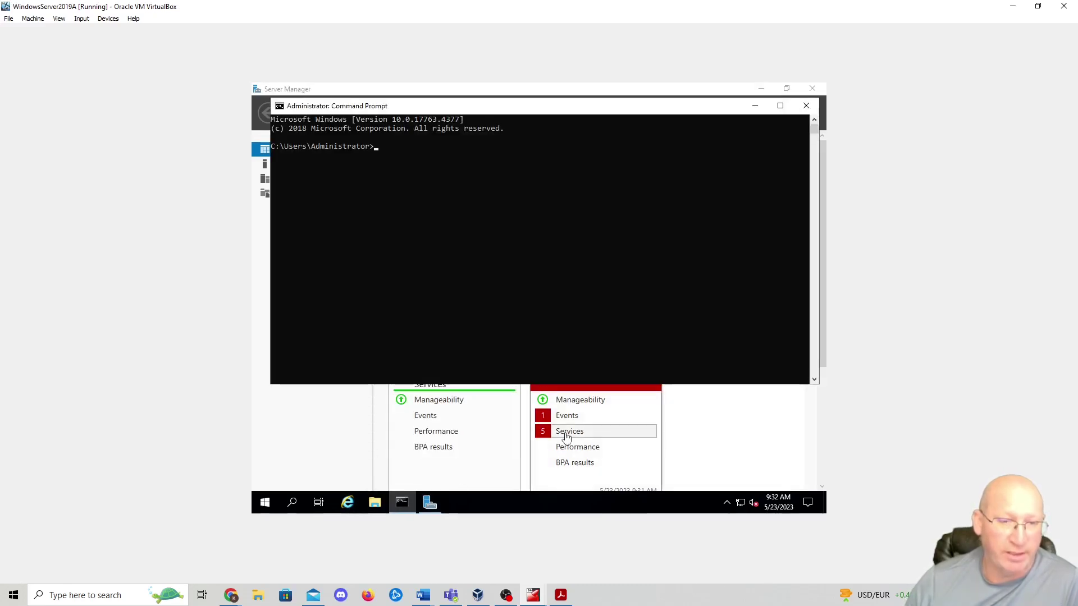
type("ipconfig")
key("Return")
left_click_drag(449, 219, 496, 223)
left_click(430, 255)
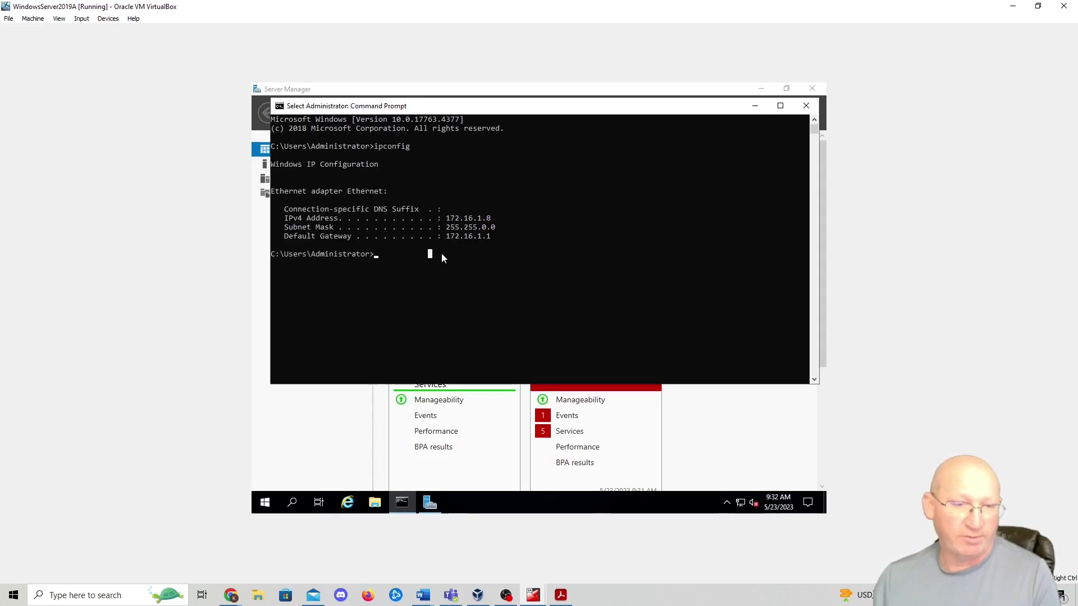
key("Escape")
- Ping 8.8.8.8 and run nslookup amazon.com to test internet access and DNS
type("ping")
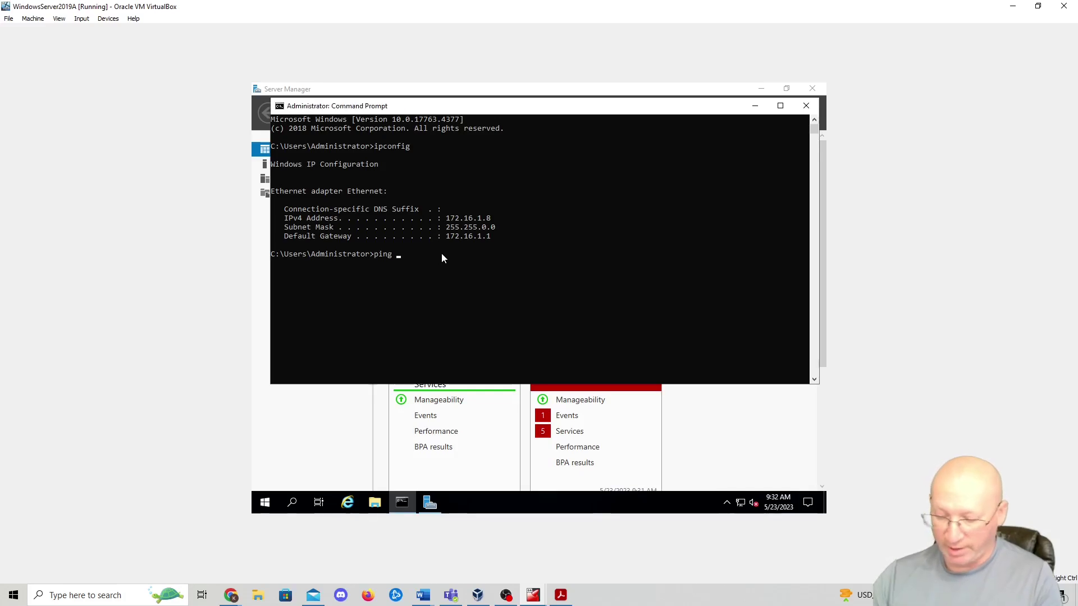
type(" 8.8.8.8")
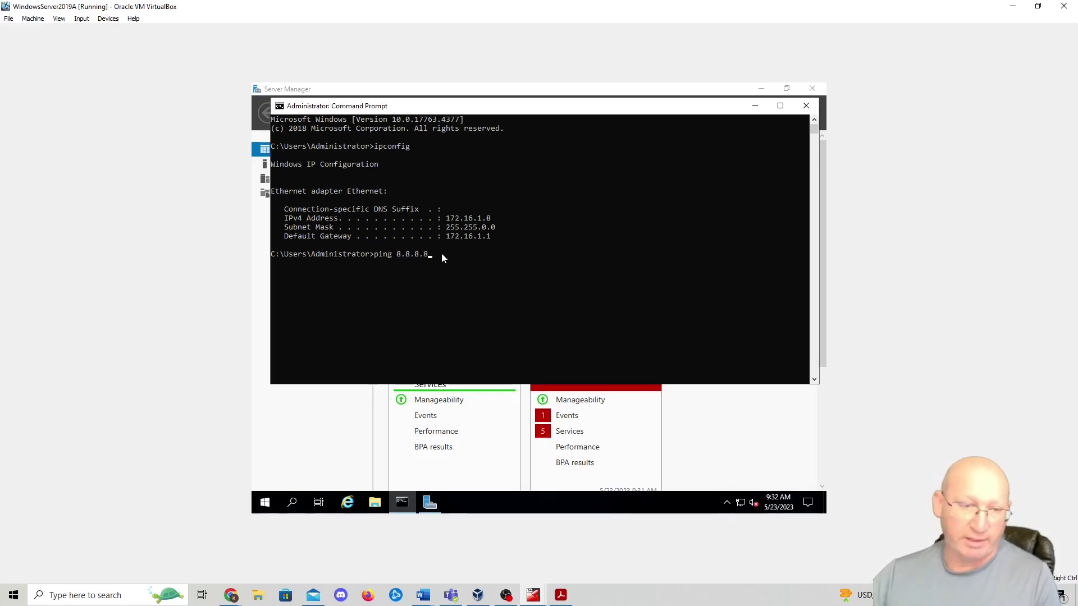
key("Return")
key("ctrl+c")
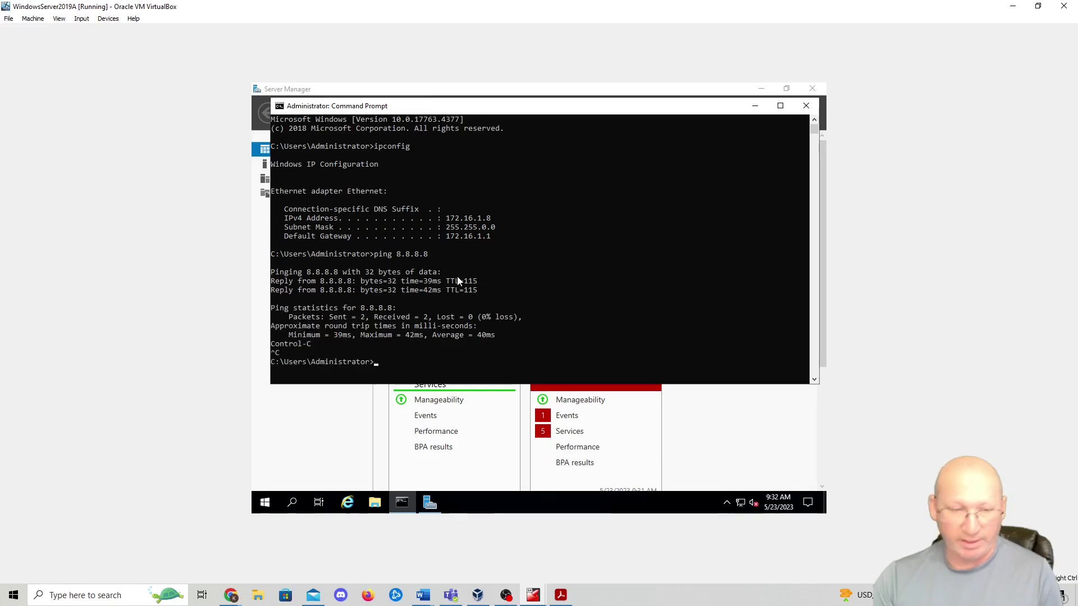
type("nslookup amazon.com")
key("Return")
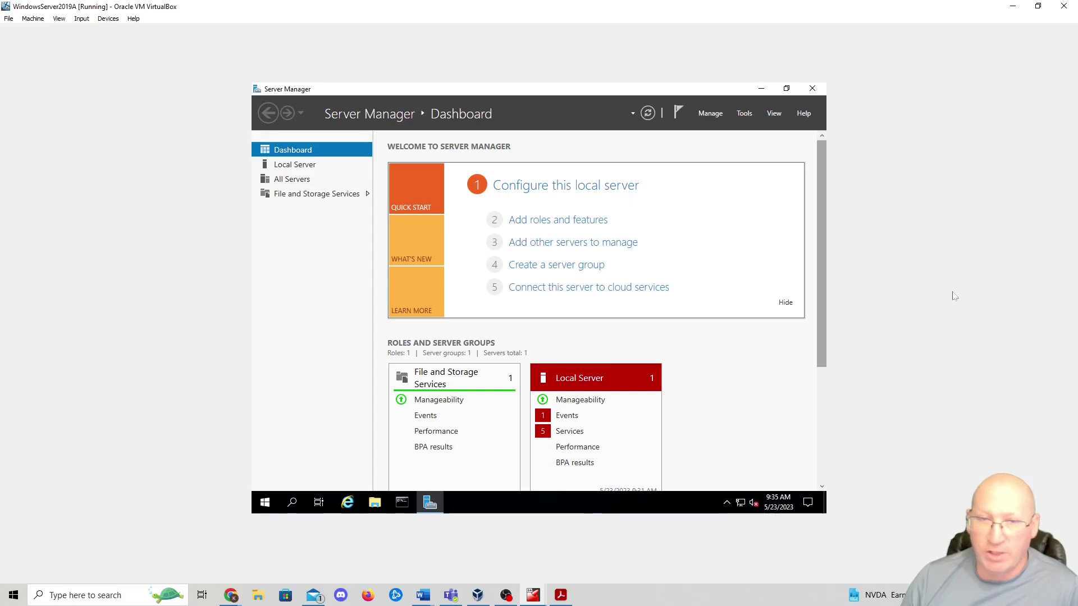
- Run the Add Roles and Features wizard to the destination server page, then cancel it
left_click(724, 115)
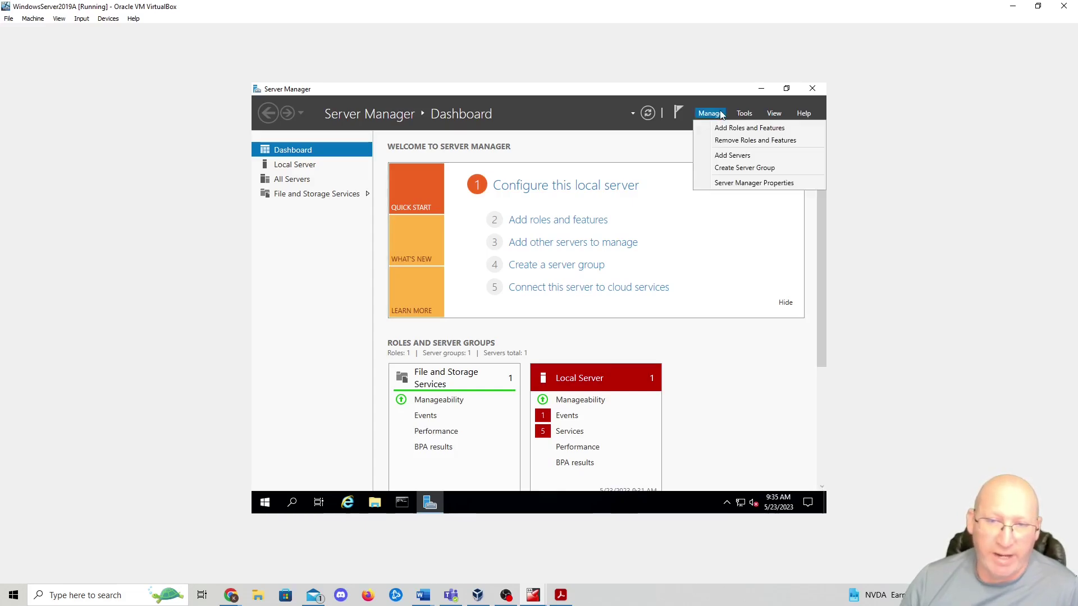
left_click(726, 129)
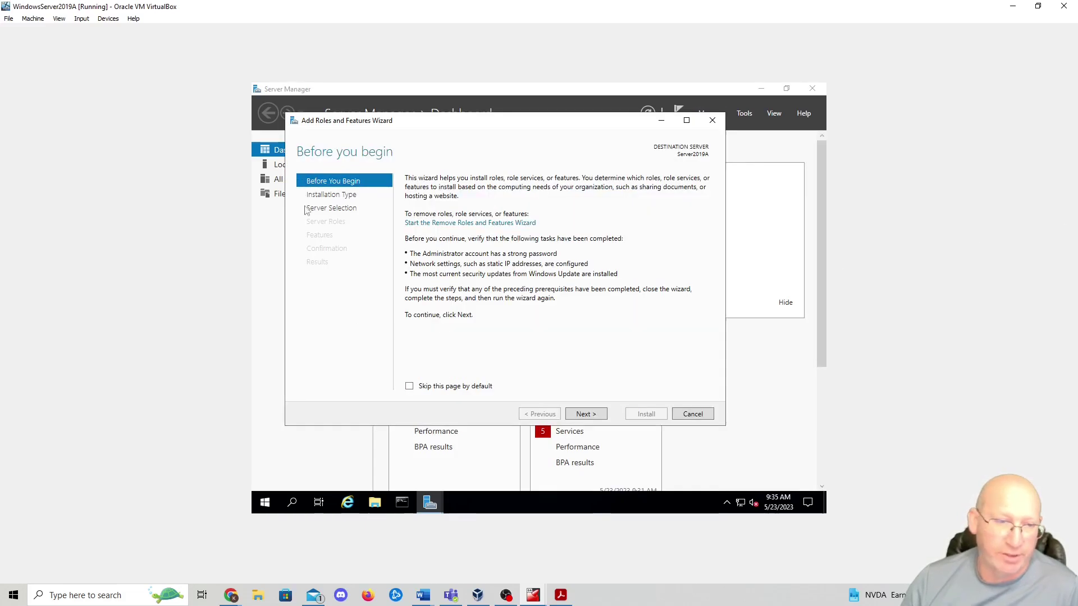
left_click(582, 415)
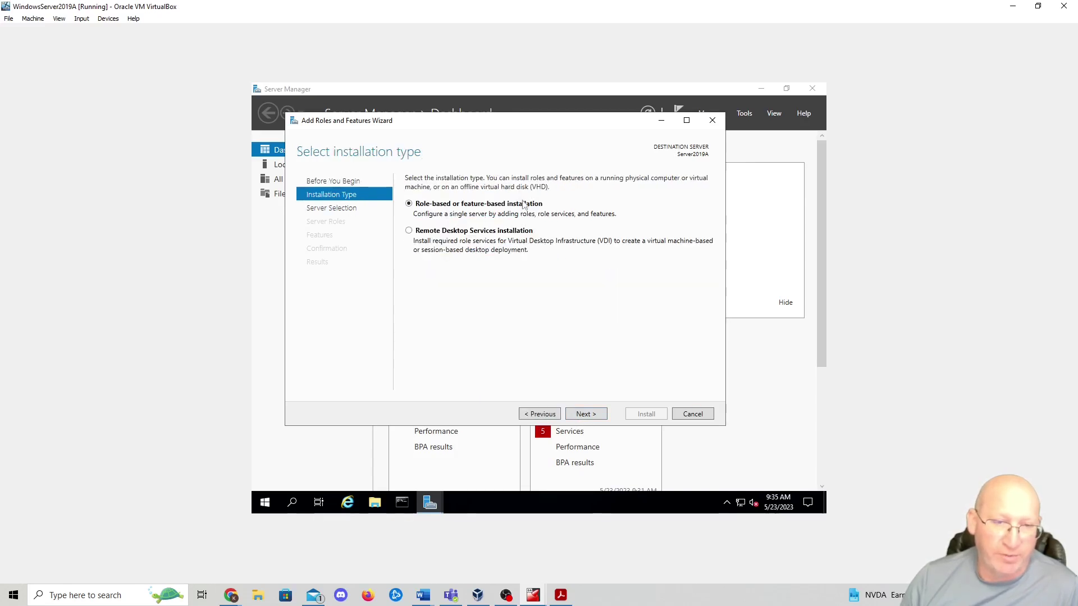
left_click(585, 415)
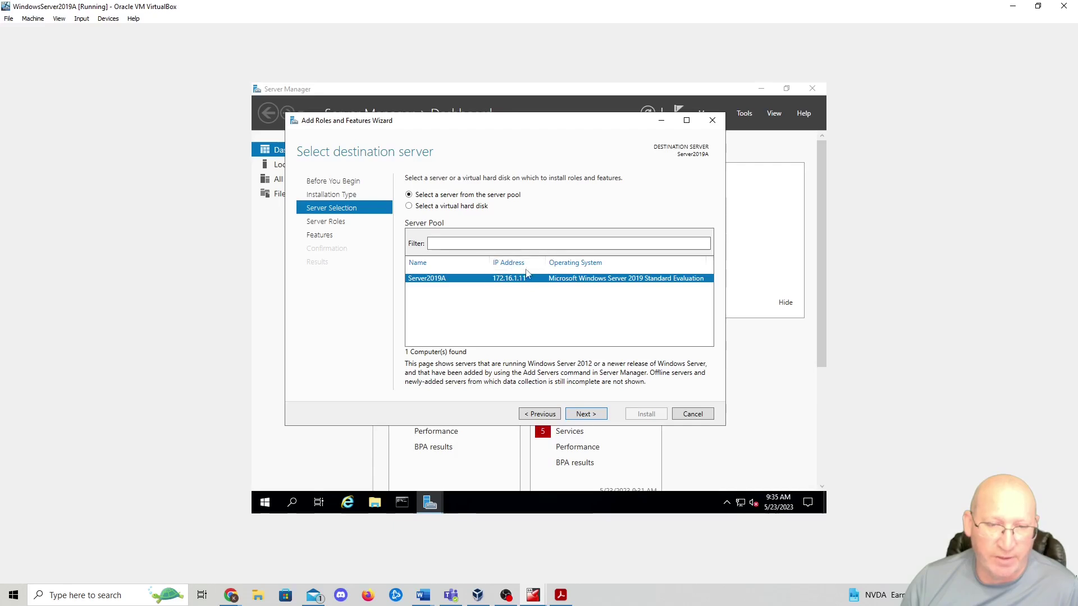
left_click(692, 415)
left_click(265, 501)
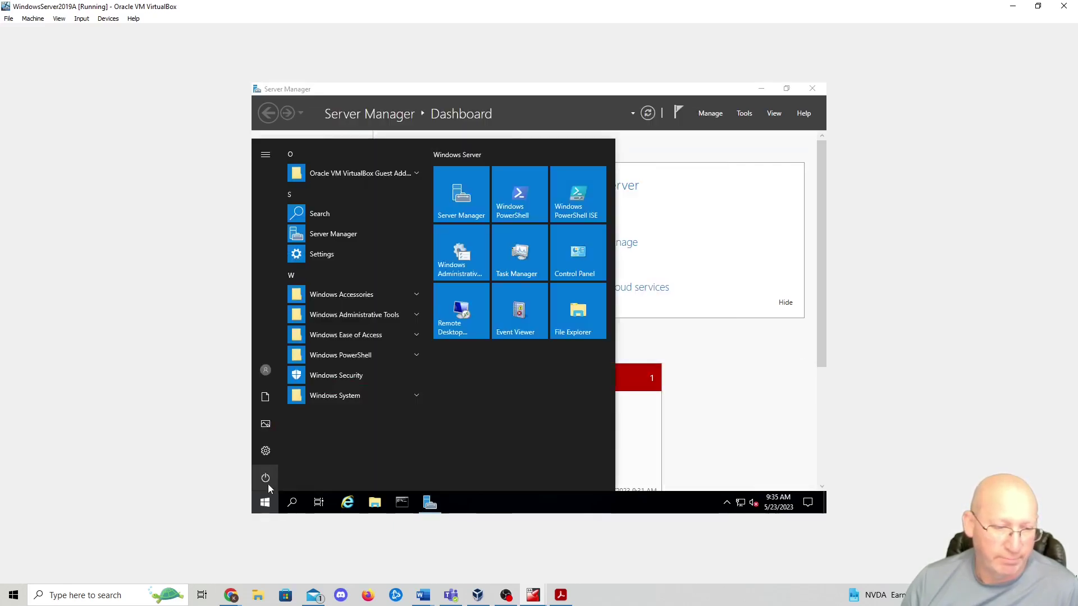
- Restart Windows Server from Power options, giving 'Operating System: Recovery (Planned)' as the reason
left_click(267, 483)
left_click(292, 444)
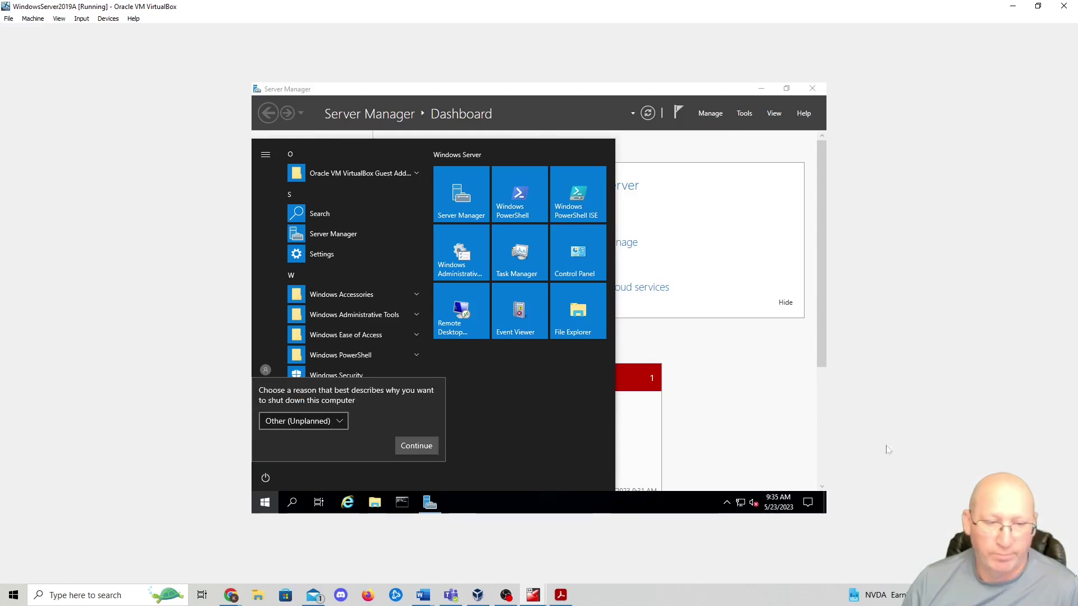
left_click(307, 421)
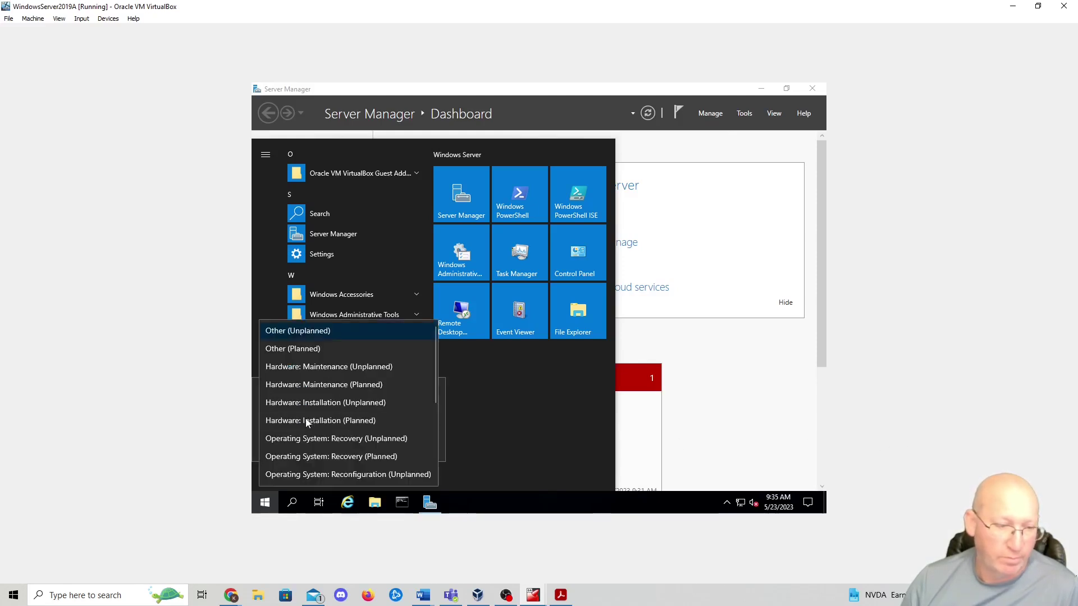
left_click(324, 456)
left_click(416, 450)
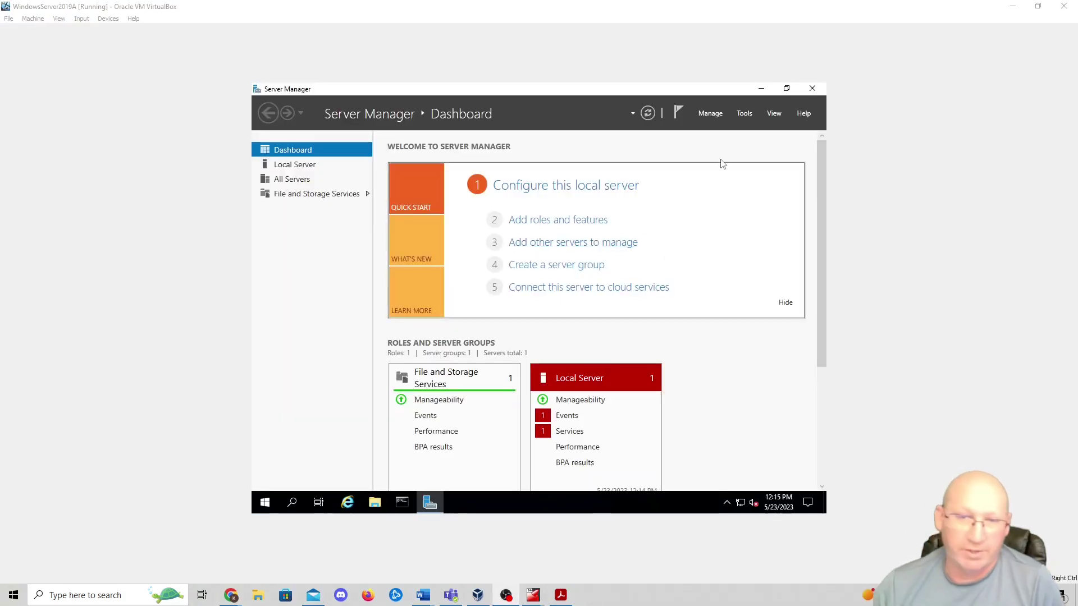
- Start Add Roles and Features with role-based installation on destination server Server2019A
left_click(716, 113)
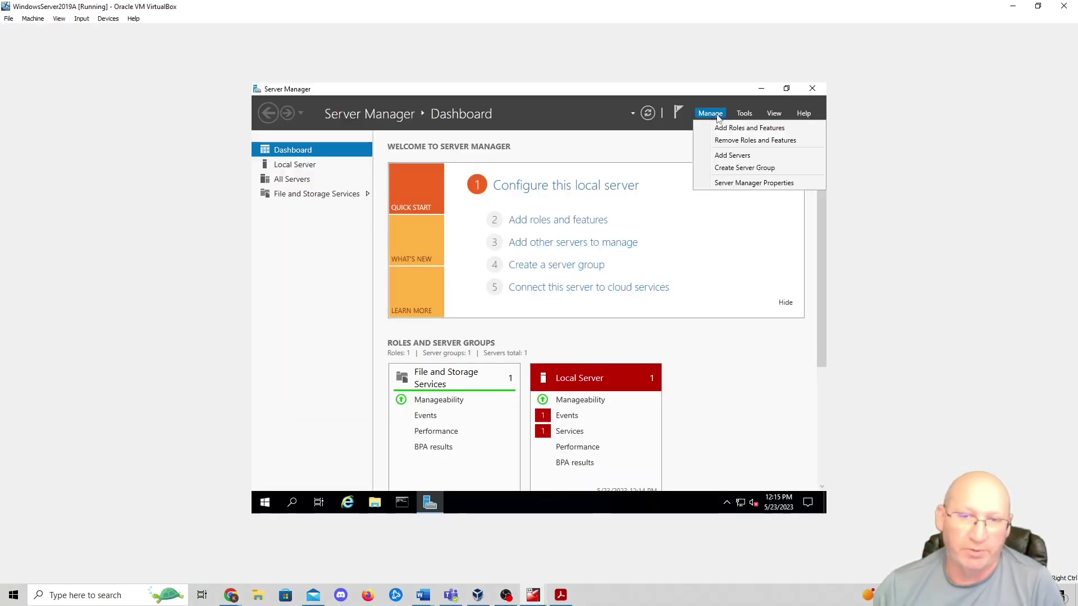
left_click(732, 128)
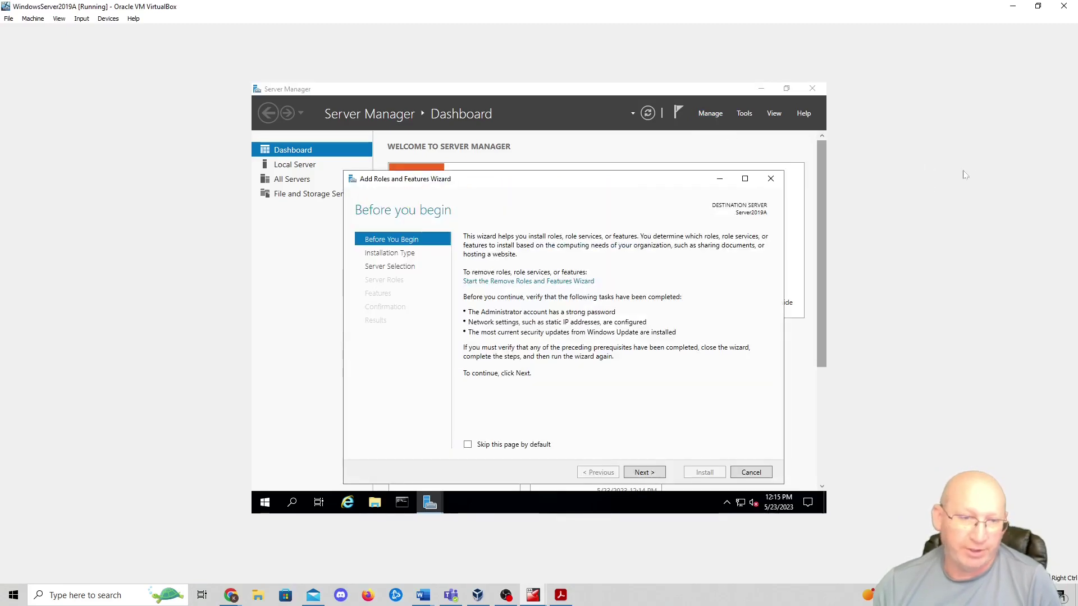
left_click(645, 472)
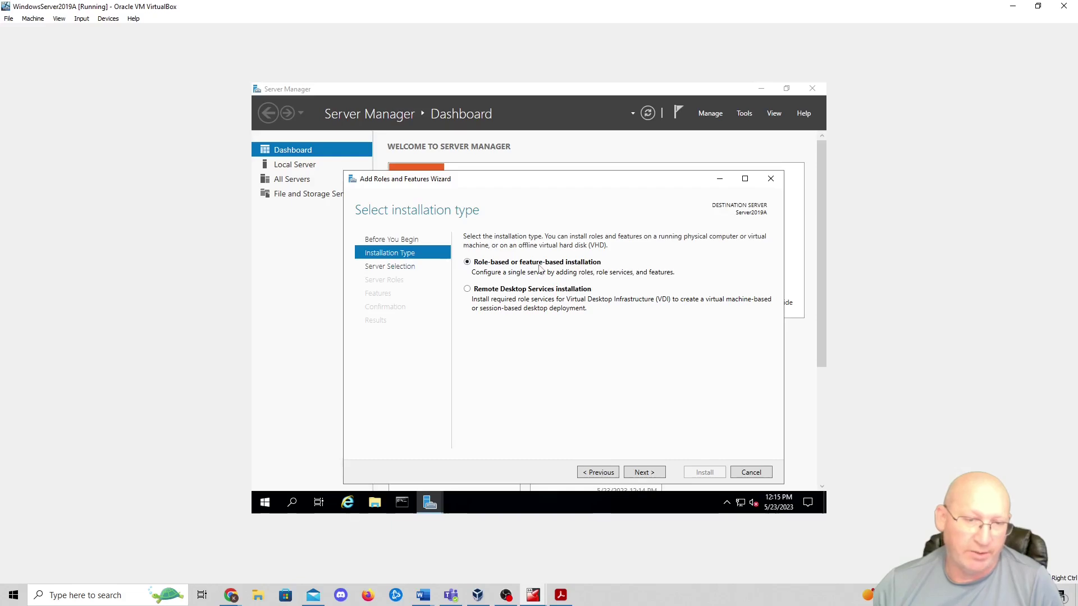
left_click(638, 472)
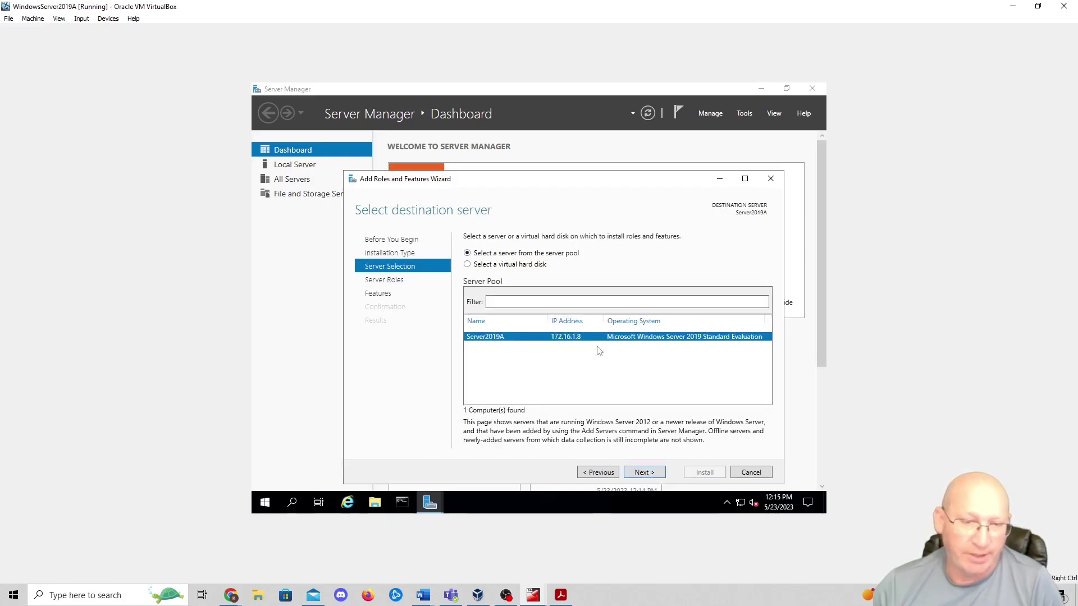
left_click(642, 472)
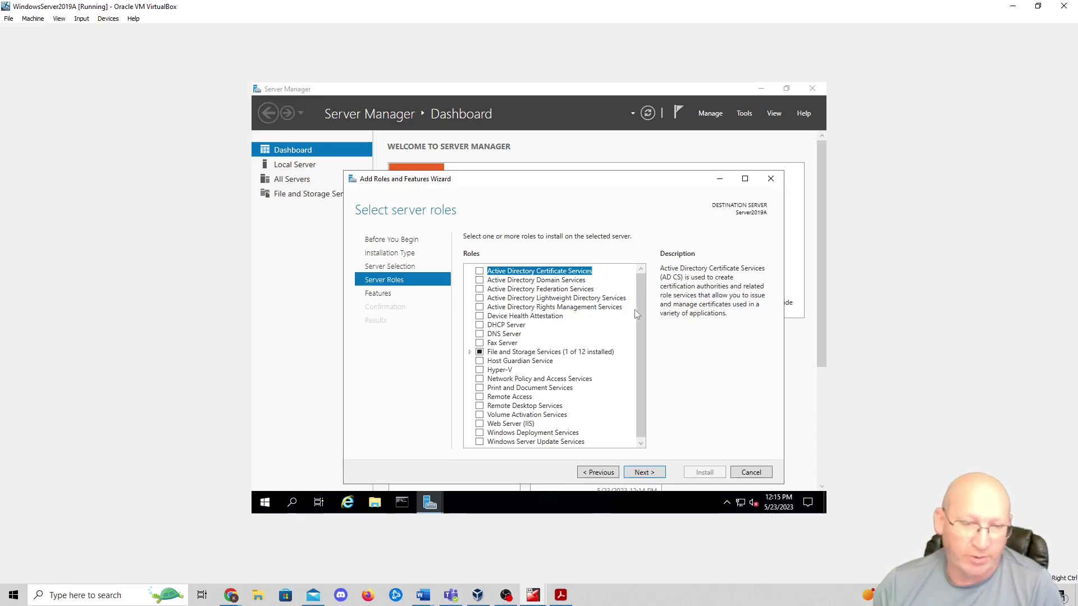
- Select Active Directory Domain Services and DNS Server with their required features, then continue to Features
left_click(479, 281)
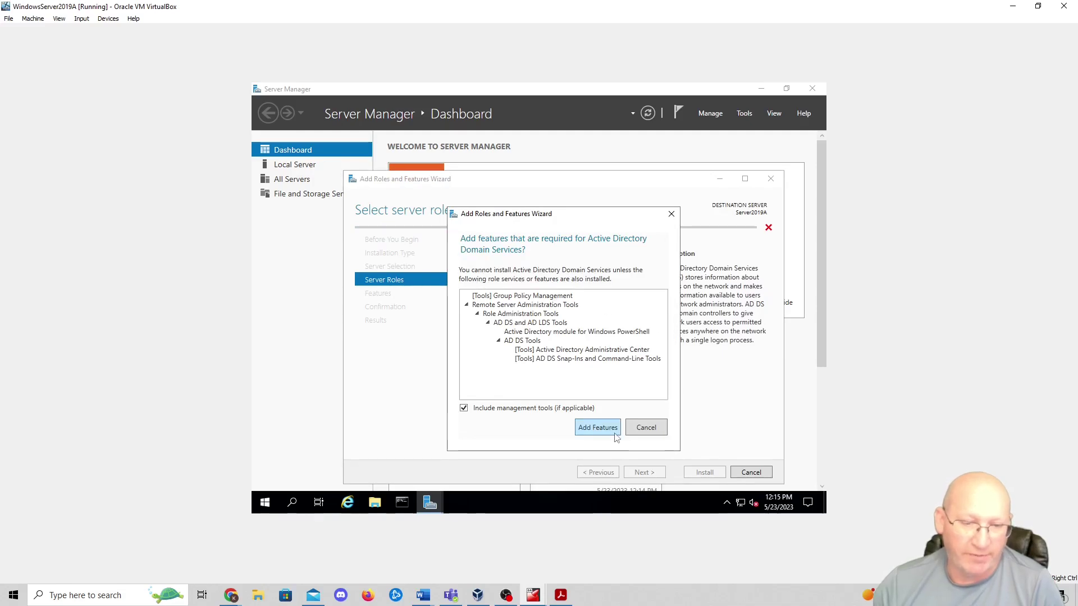
left_click(598, 428)
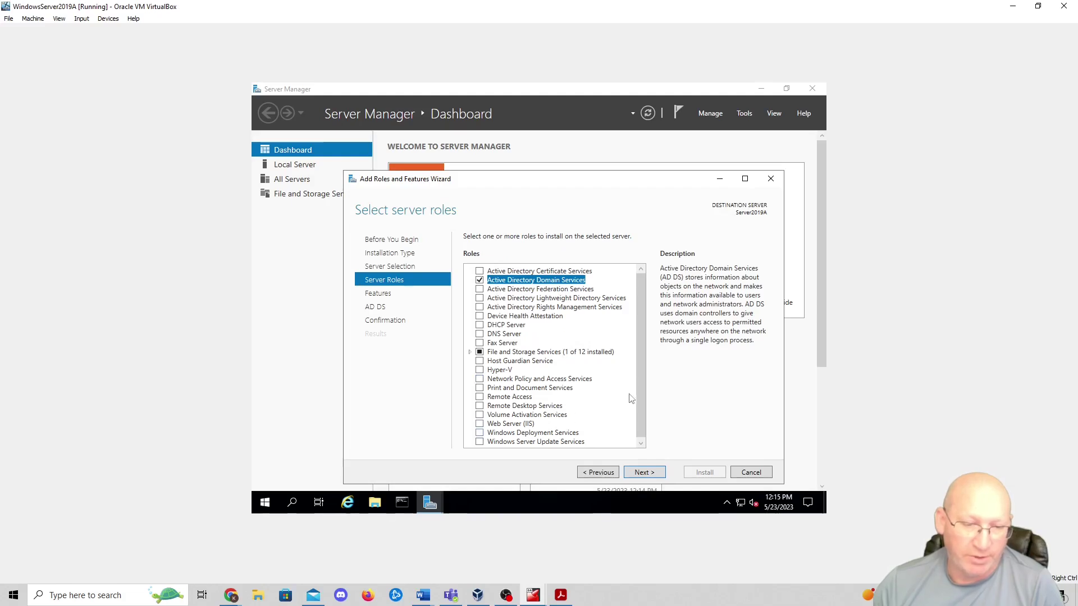
scroll(640, 414, "down", 1)
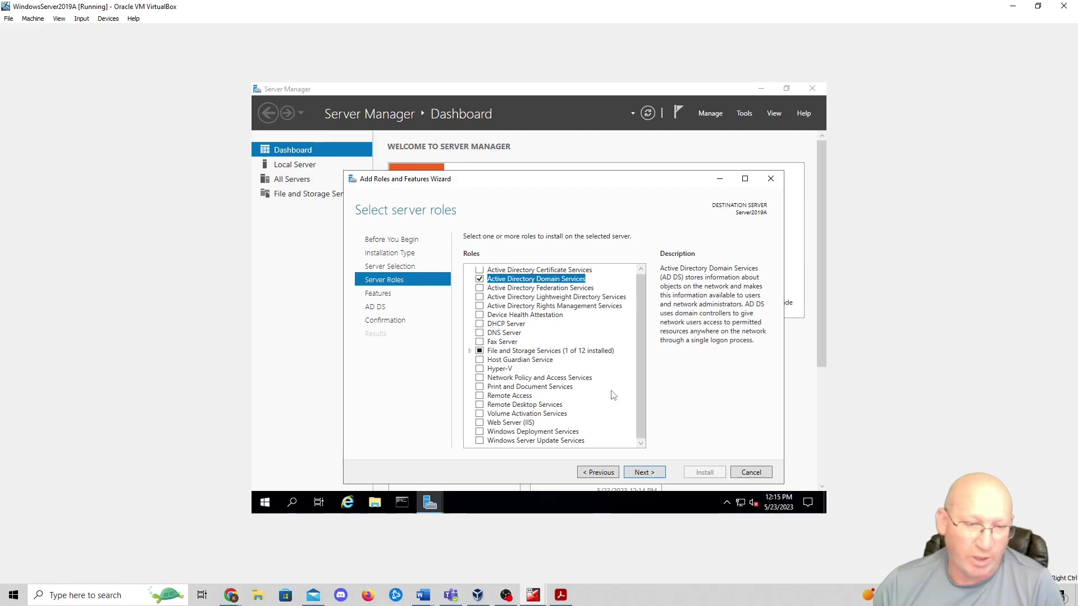
left_click(480, 333)
left_click(598, 424)
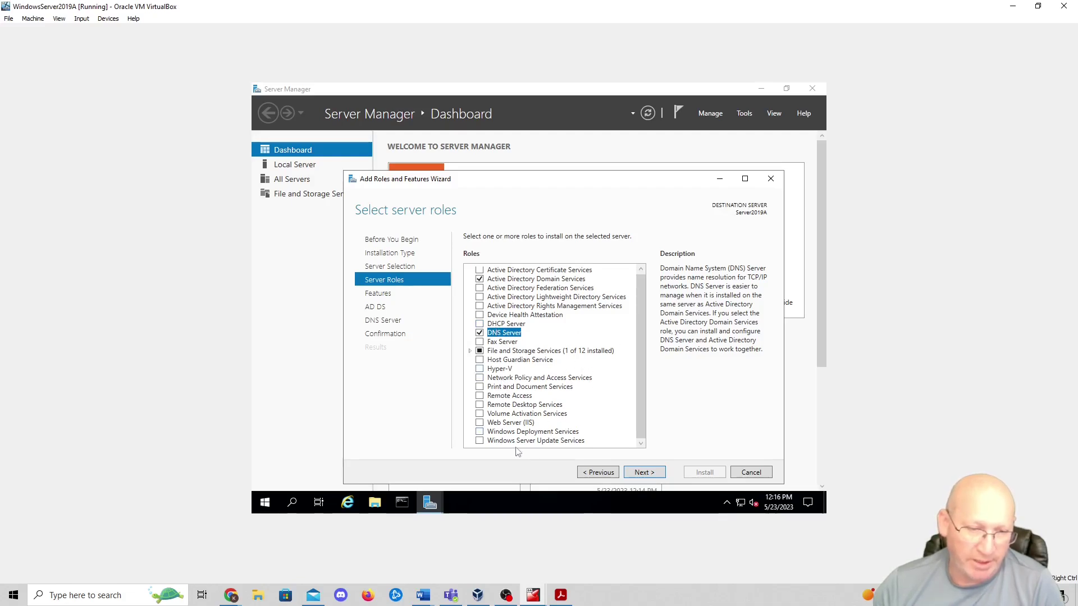
left_click(641, 473)
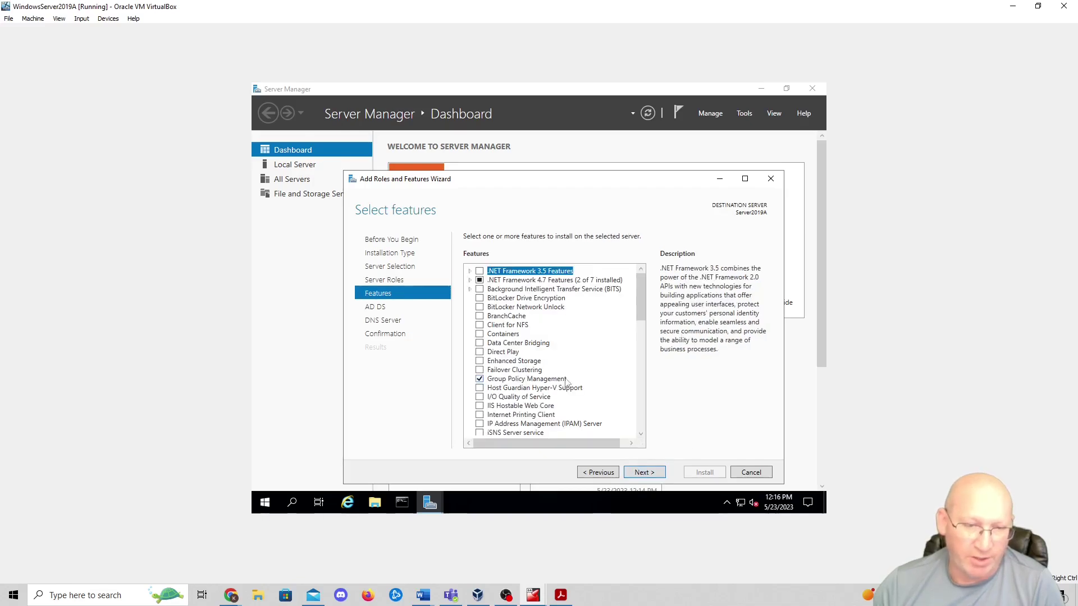
- Keep the default features and pass the AD DS and DNS Server information pages
left_click_drag(642, 291, 643, 333)
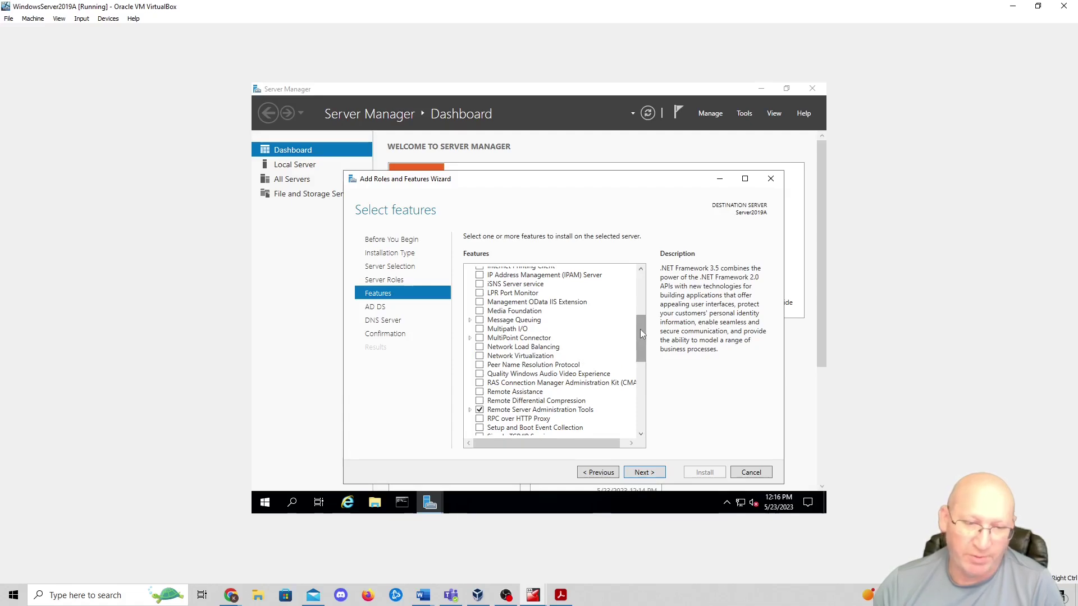
left_click_drag(640, 331, 639, 355)
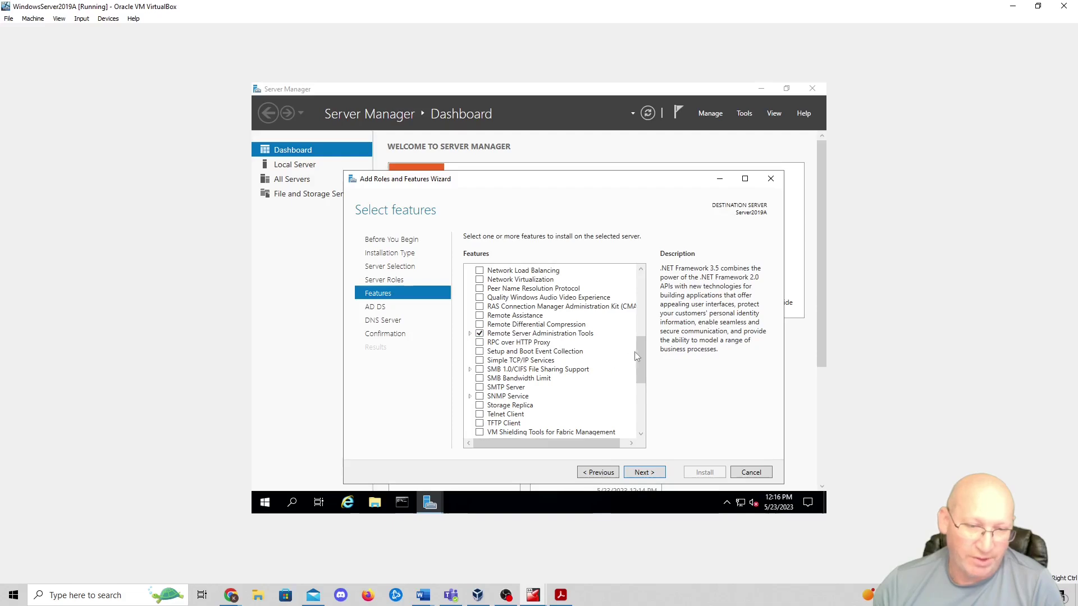
scroll(640, 354, "down", 6)
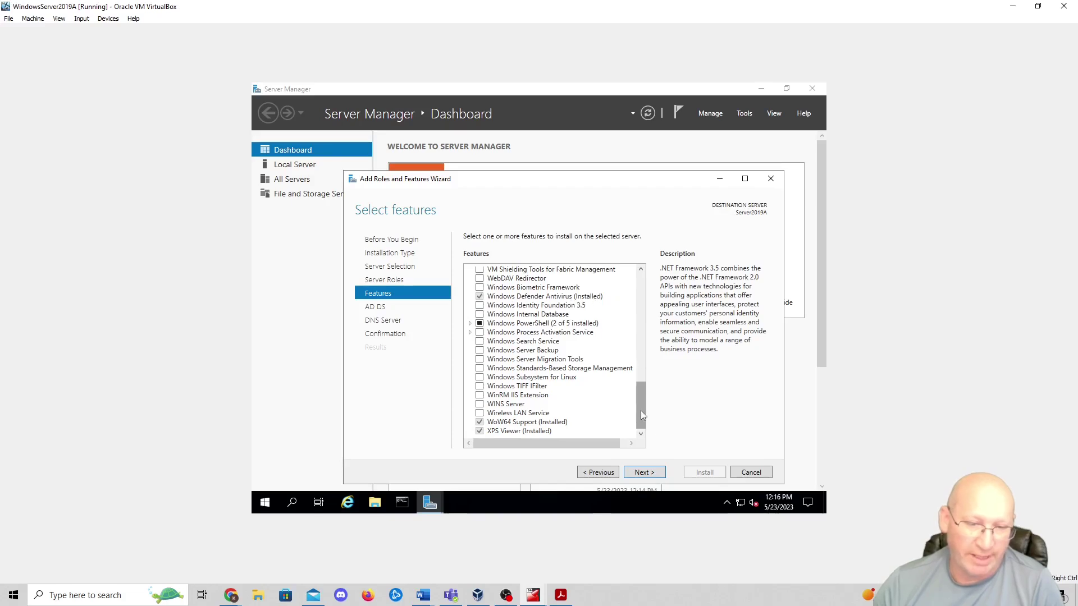
left_click(645, 473)
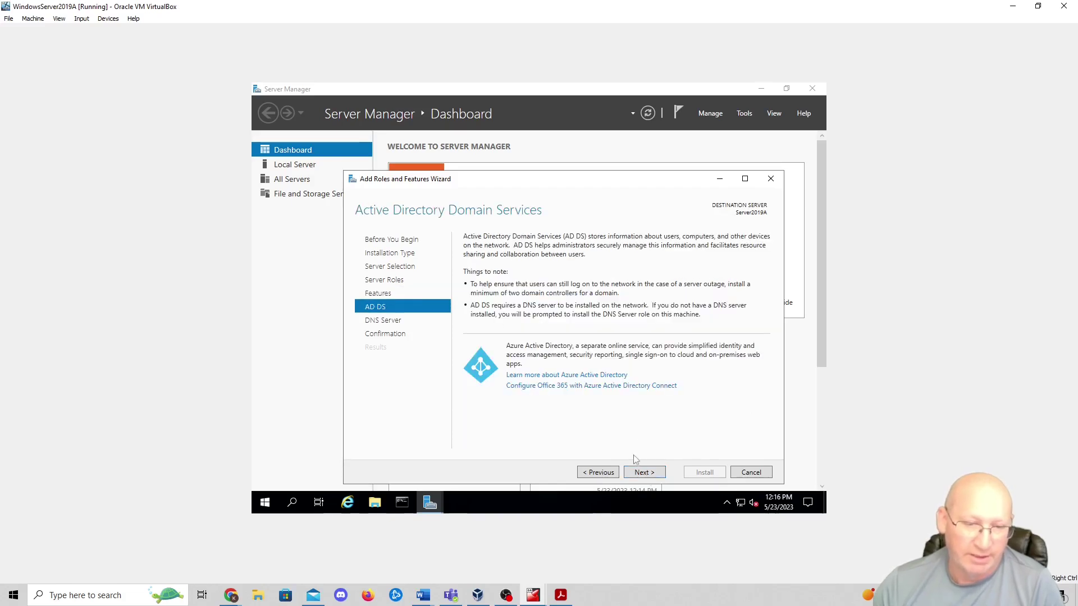
left_click(641, 472)
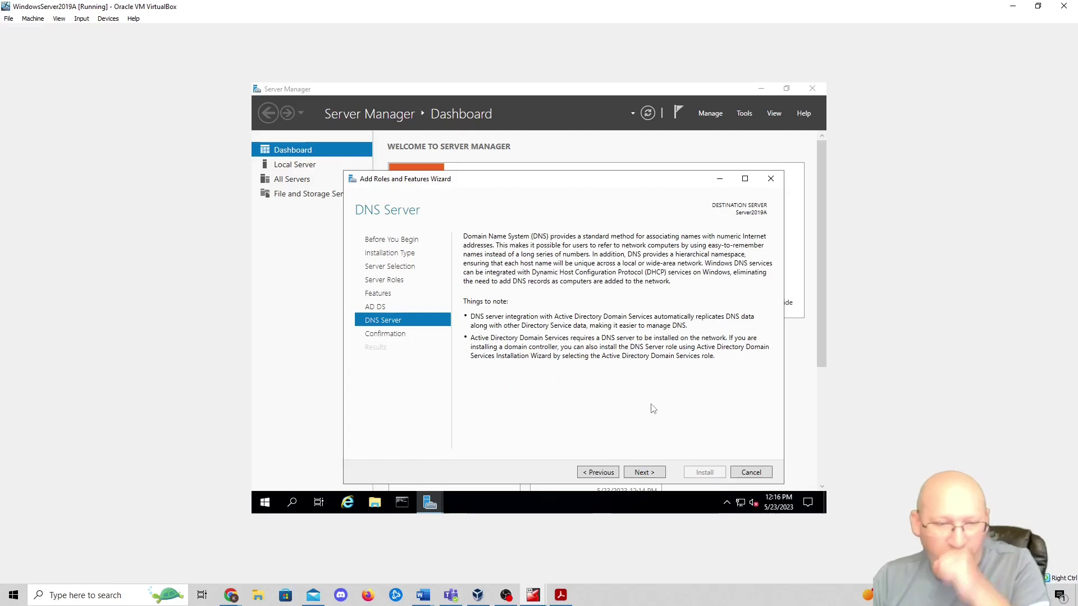
left_click(644, 472)
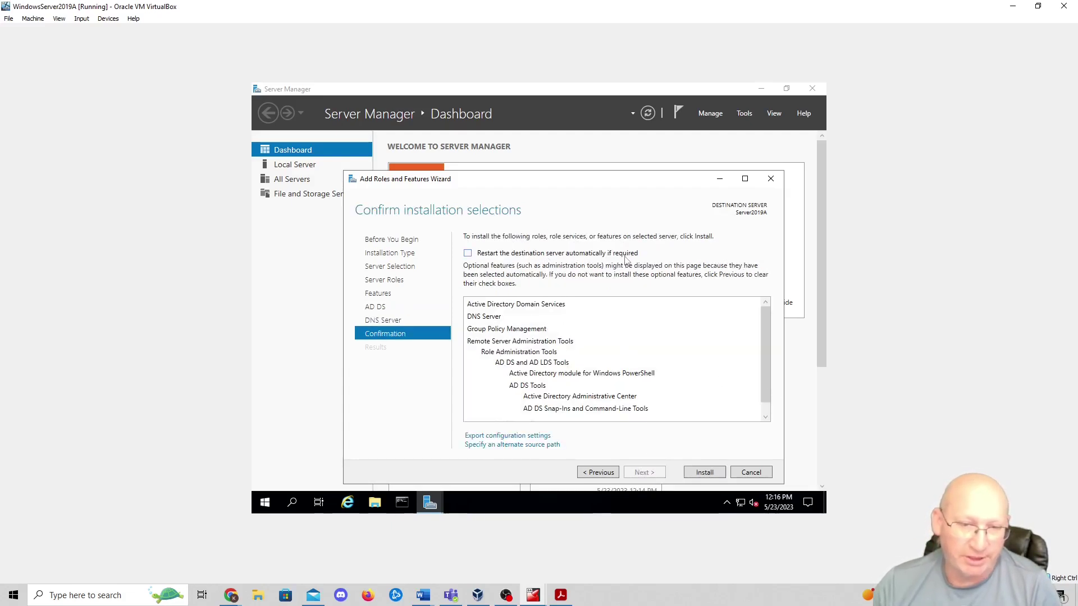
- Allow automatic restart, install the roles, then start promoting the server to a domain controller
left_click(468, 254)
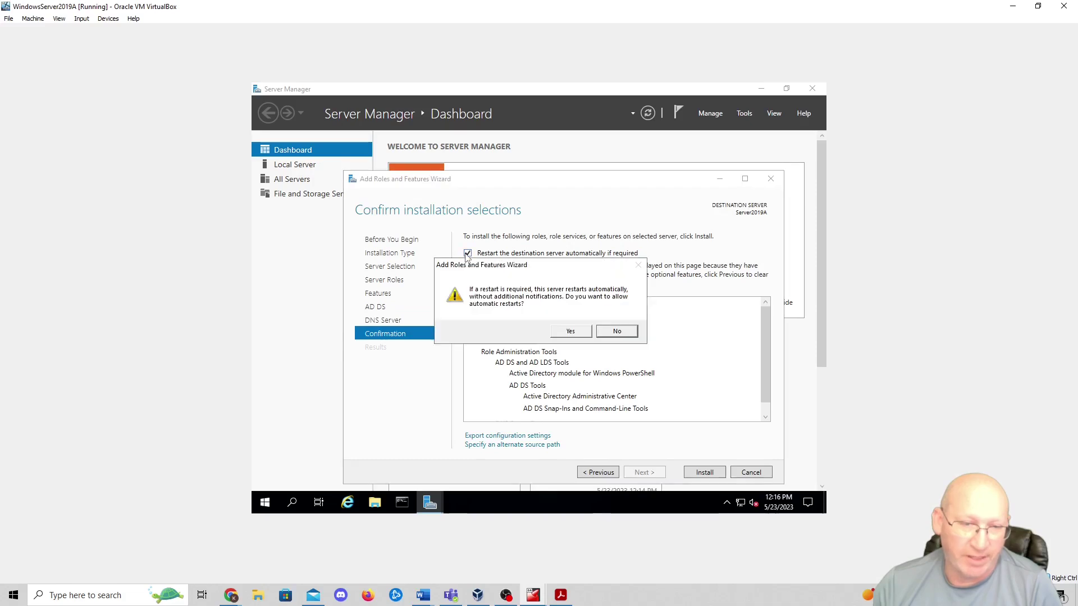
left_click(570, 332)
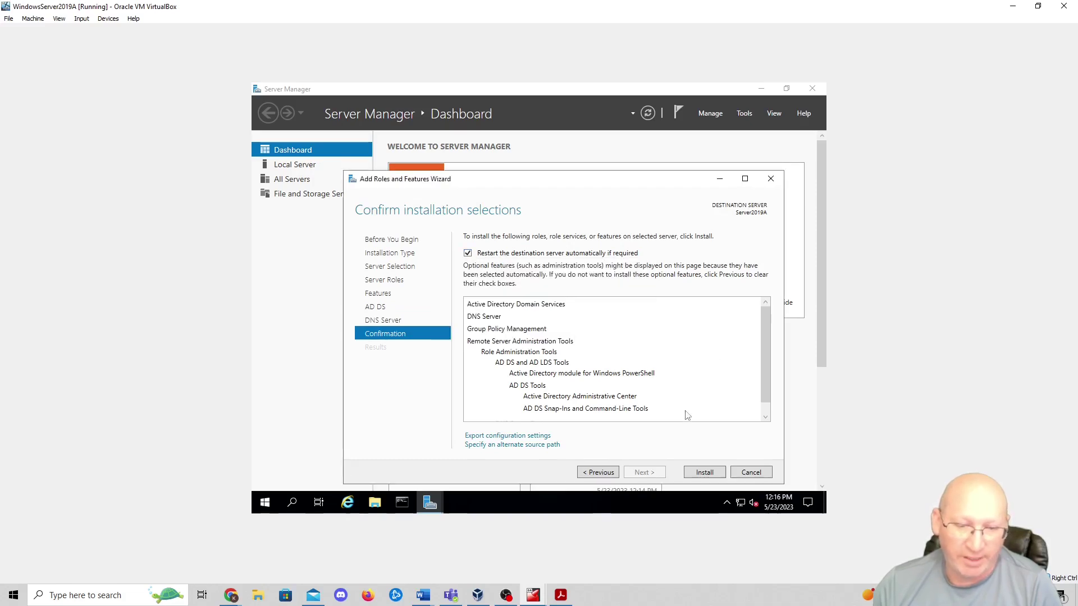
left_click(704, 473)
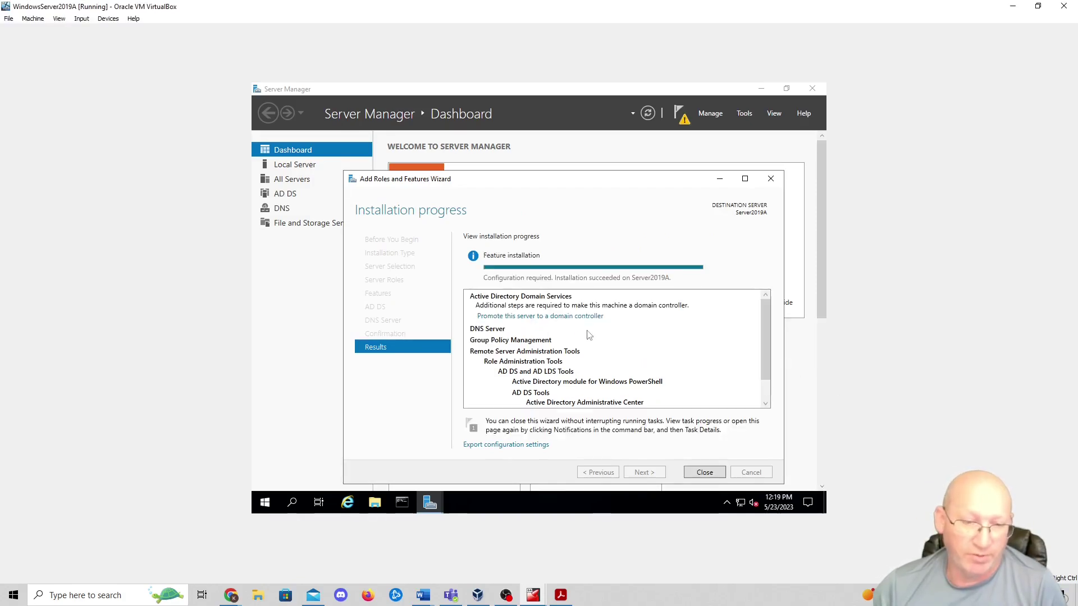
left_click(542, 317)
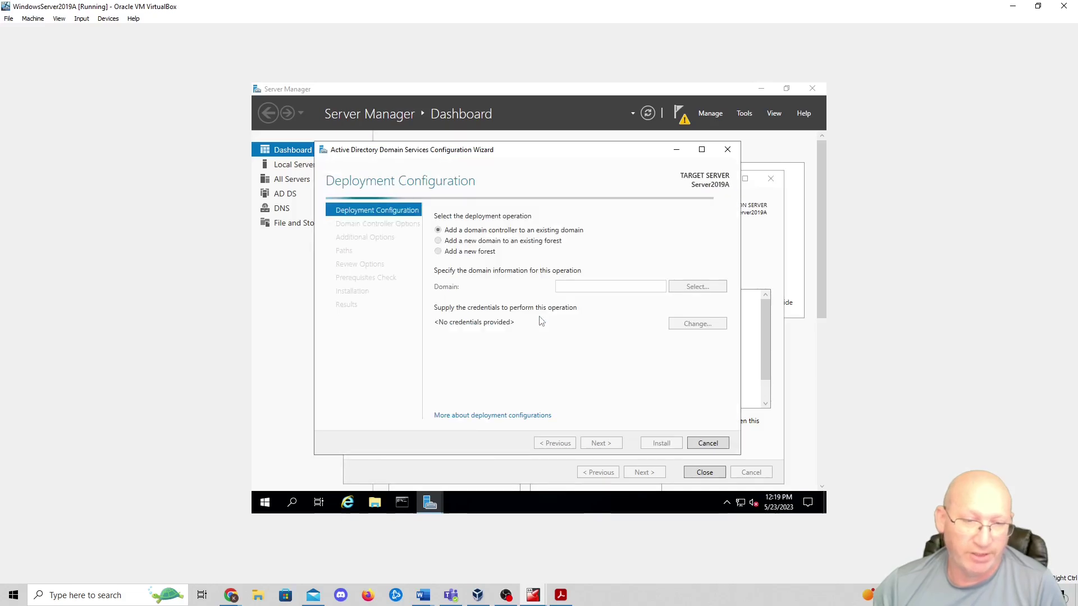
- Choose to add a new forest with root domain name HomeLab
left_click(438, 251)
left_click(591, 285)
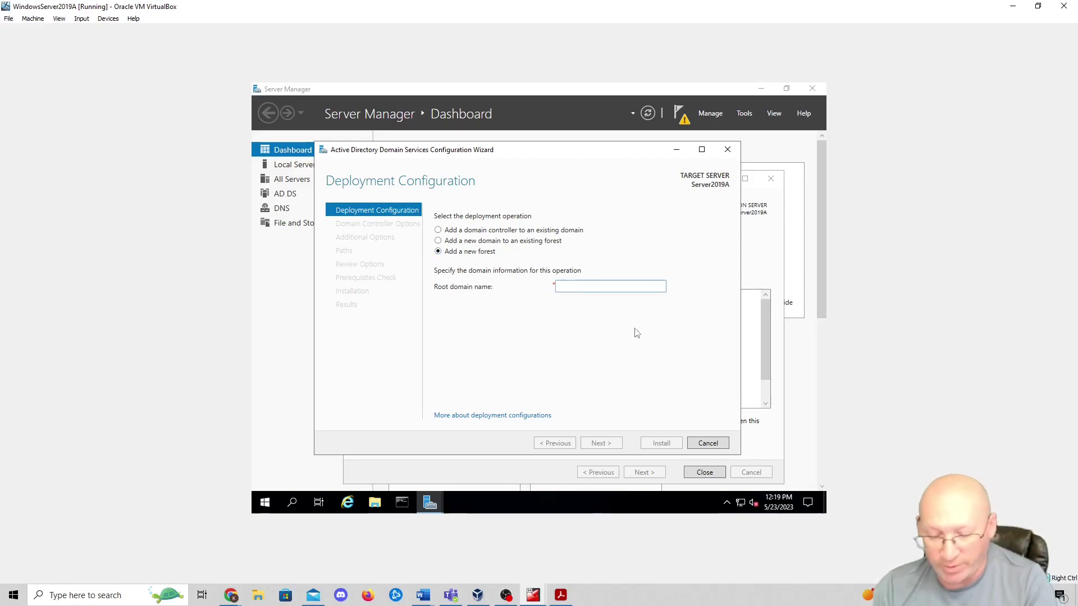
type("HomeLab.com")
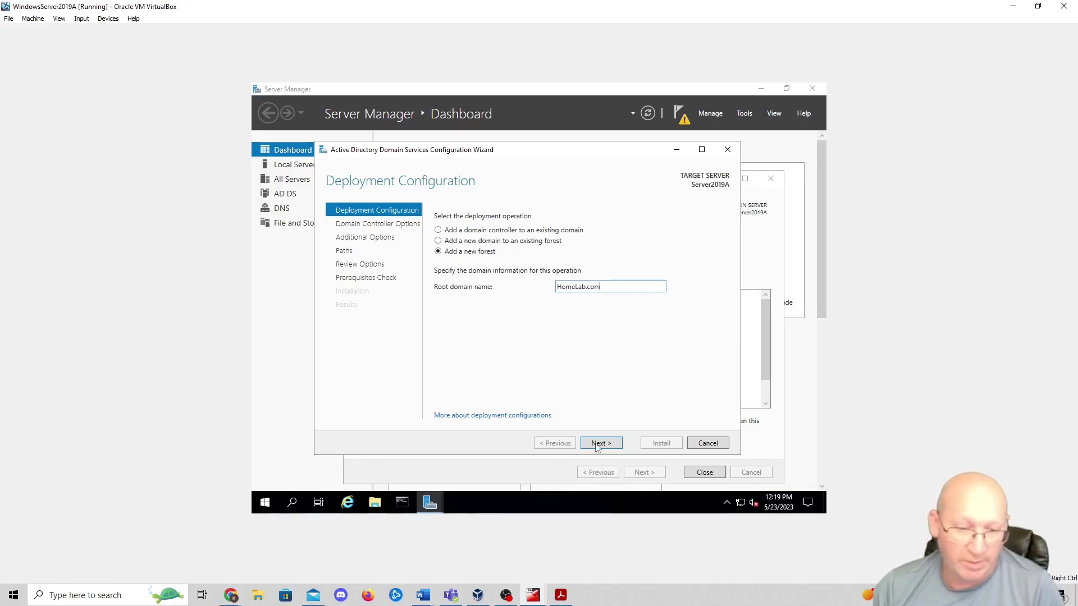
left_click(600, 443)
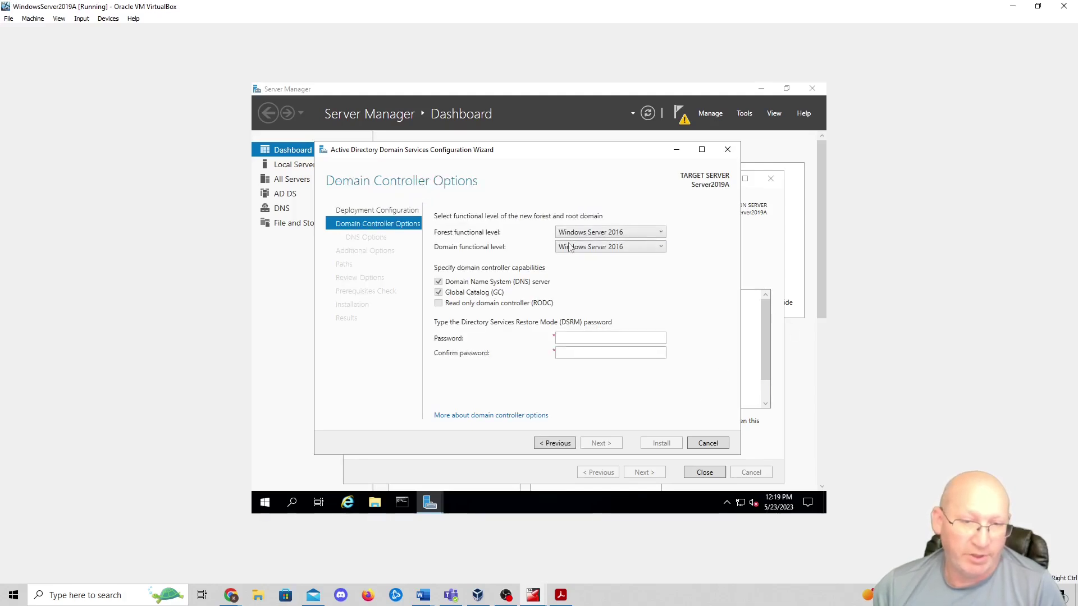
- Keep Windows Server 2016 forest and domain functional levels and enter the DSRM password
left_click(631, 238)
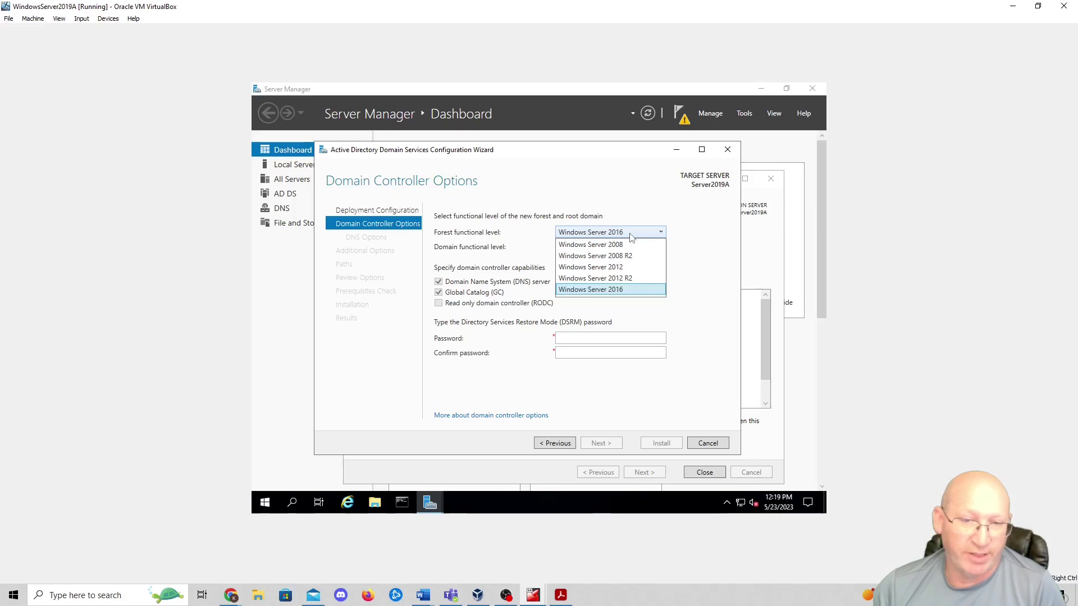
left_click(630, 295)
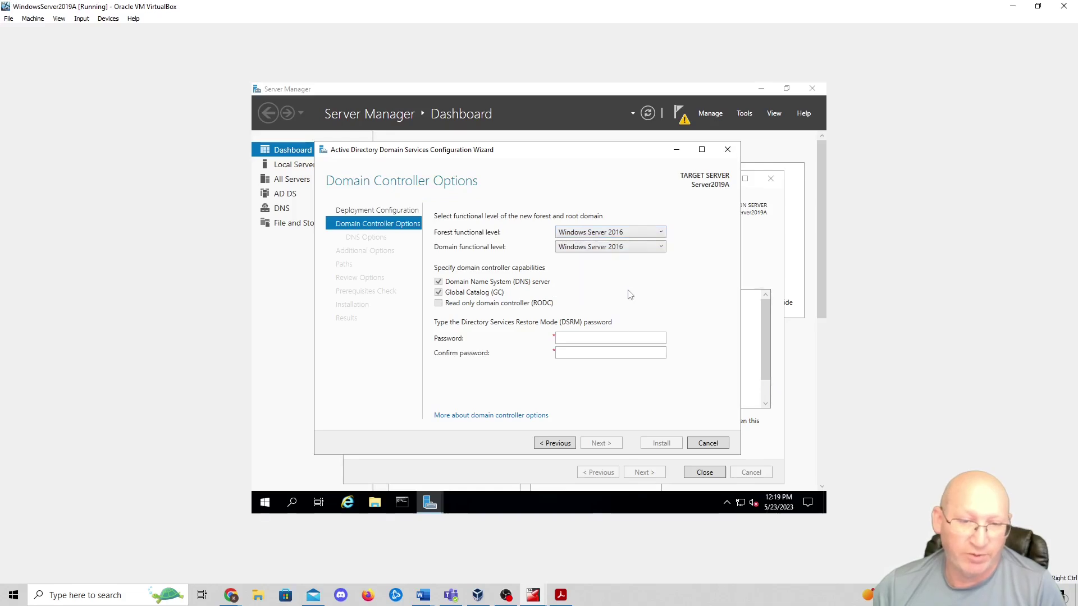
left_click(639, 248)
left_click(619, 262)
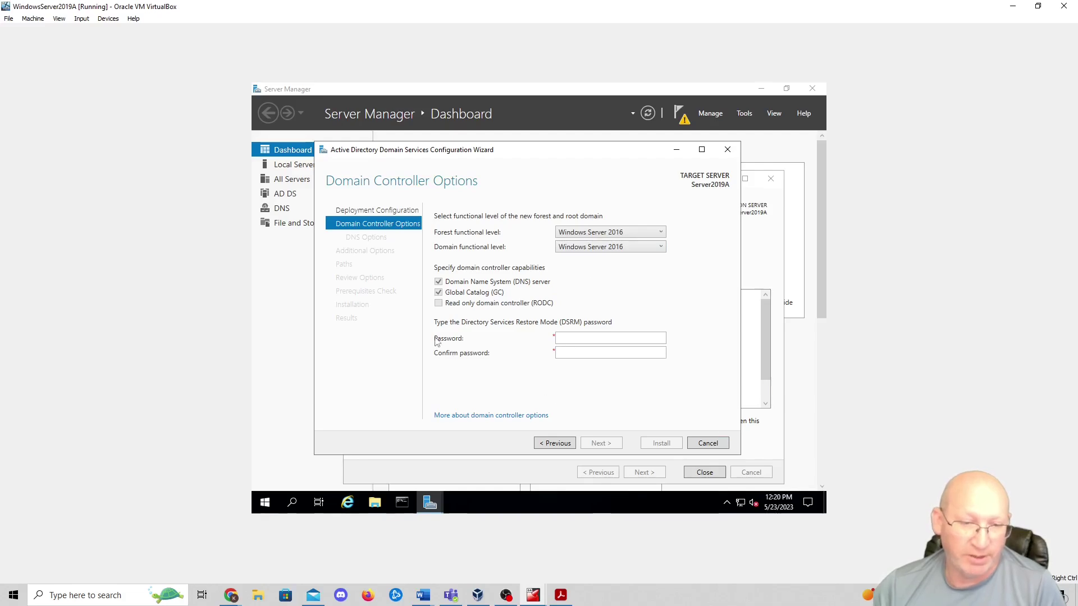
left_click(585, 337)
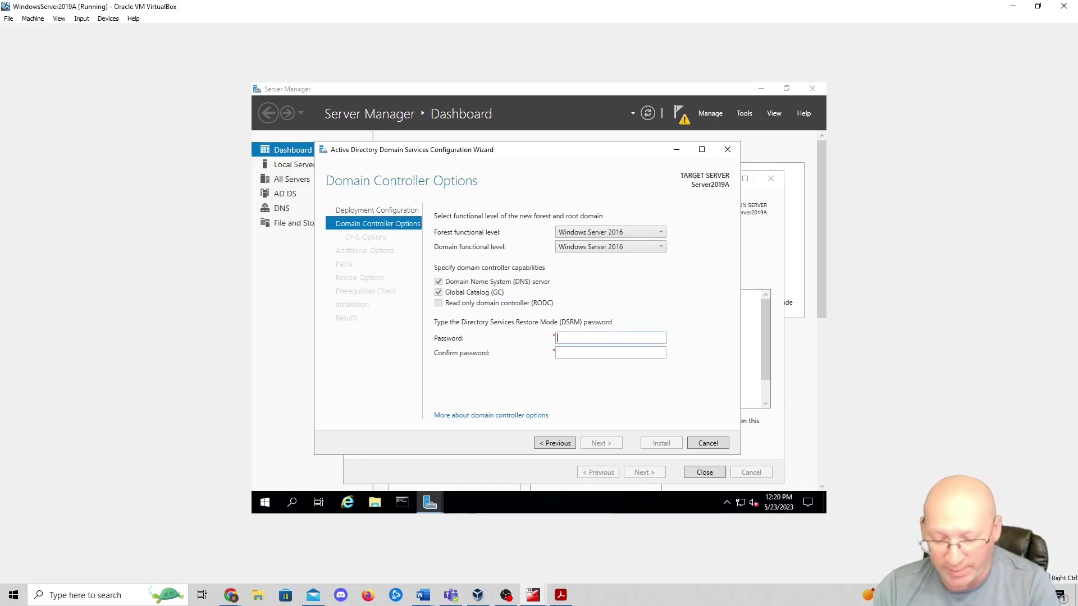
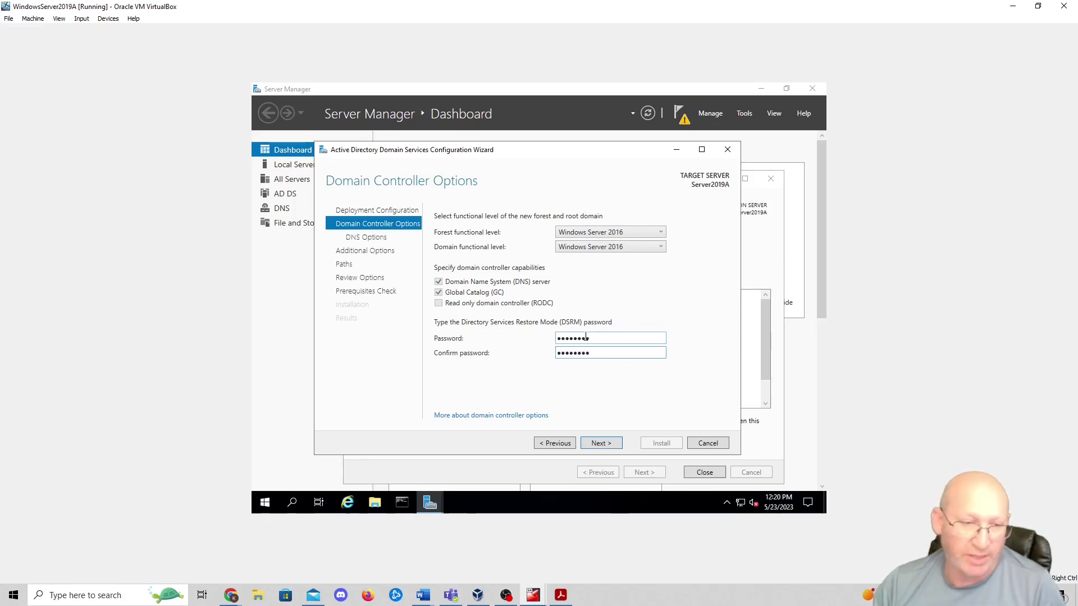
left_click(601, 444)
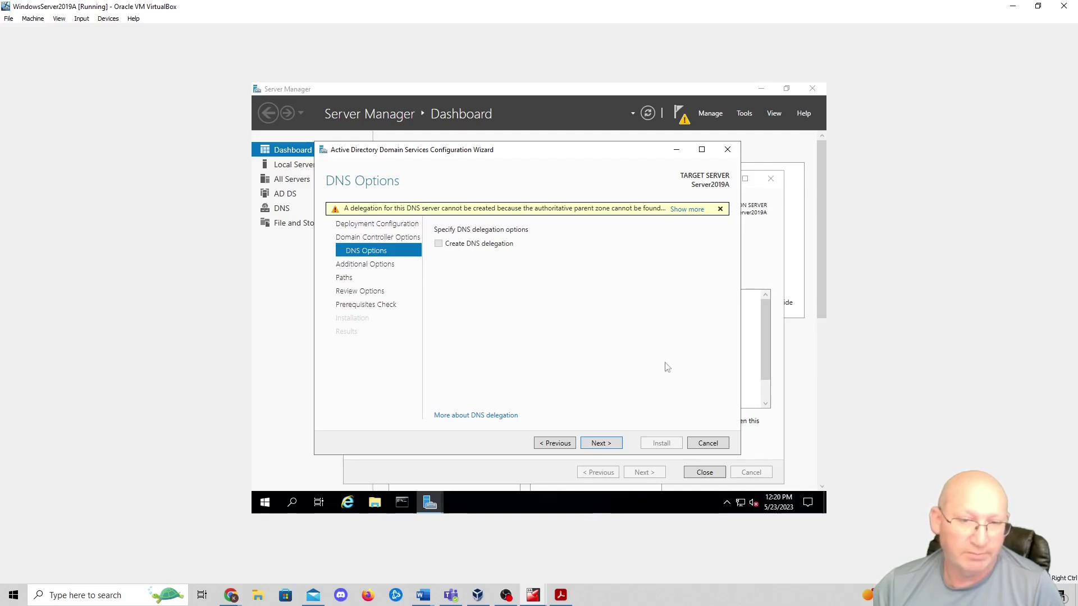
- Skip DNS delegation, accept the HOMELAB NetBIOS name and default paths, and start the installation
left_click(600, 444)
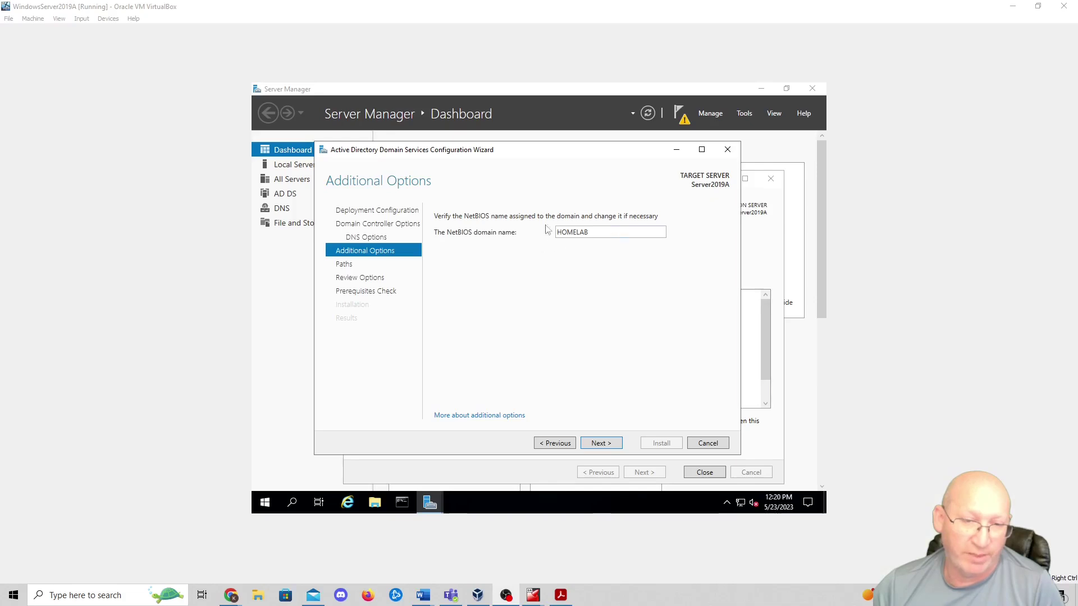
left_click(601, 444)
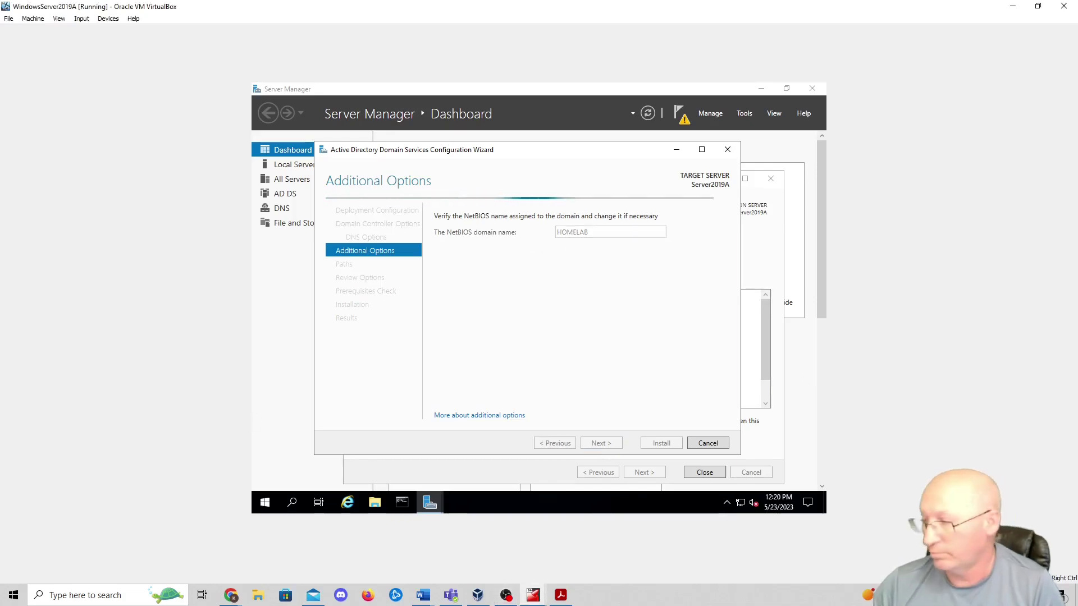
left_click(598, 444)
scroll(640, 275, "down", 3)
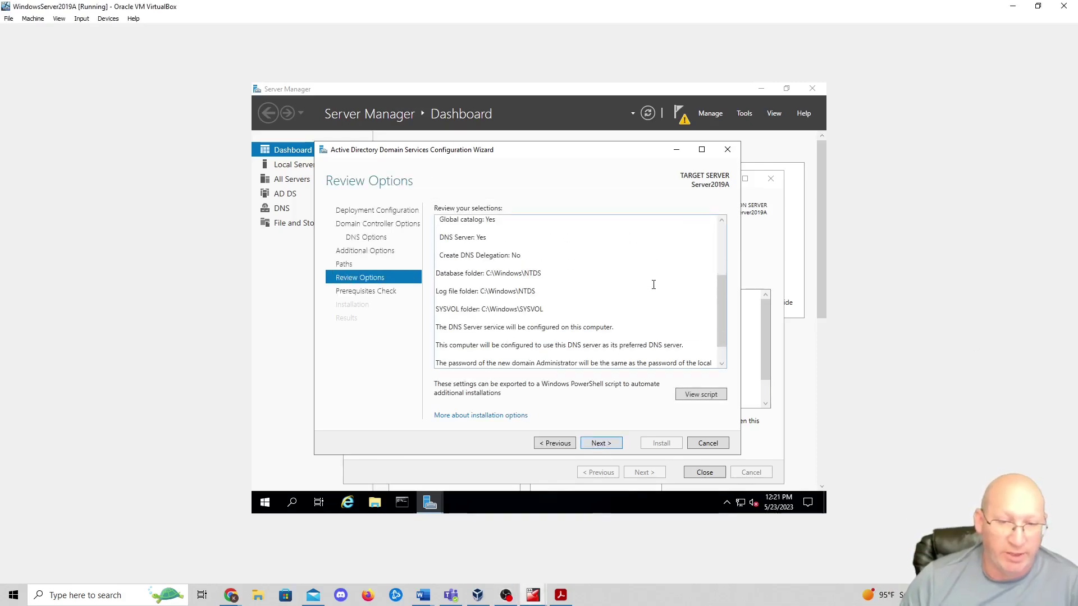
left_click(616, 442)
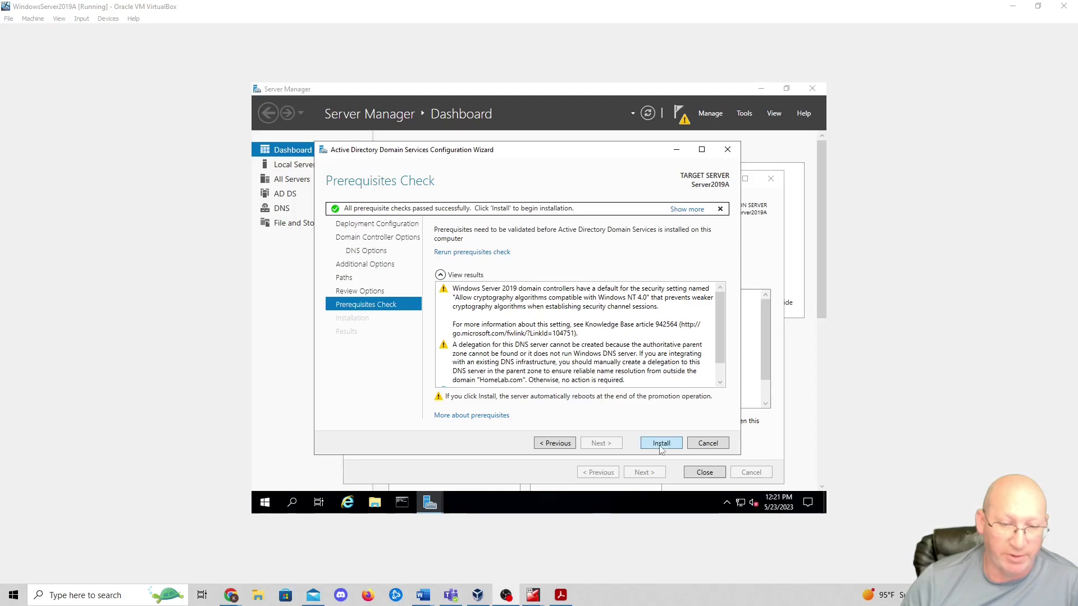
left_click(661, 445)
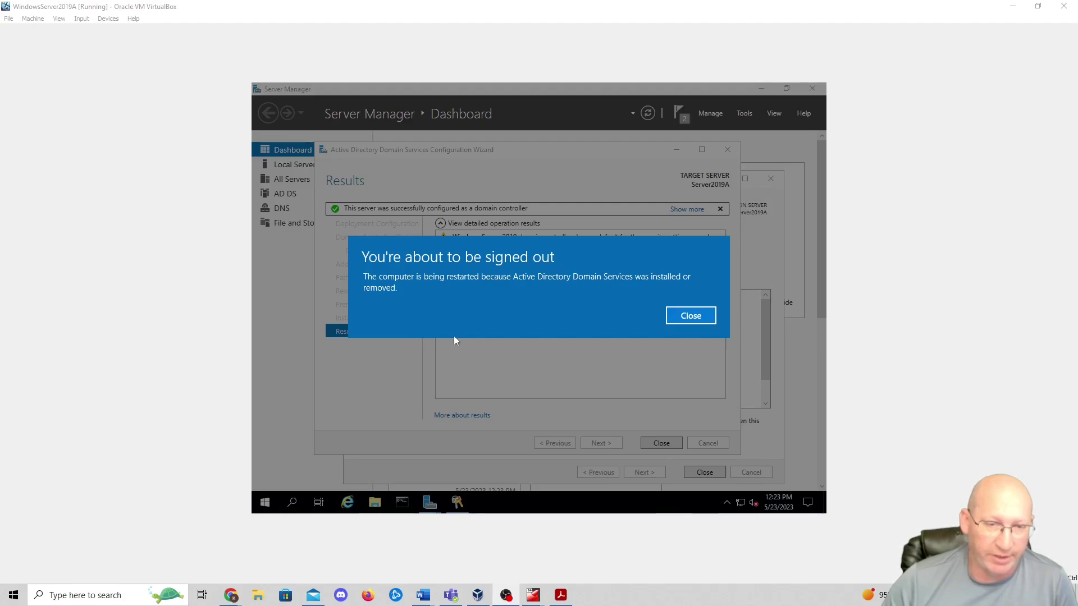
- Let the server restart, then sign in as HOMELAB\Administrator with the account password
left_click(705, 317)
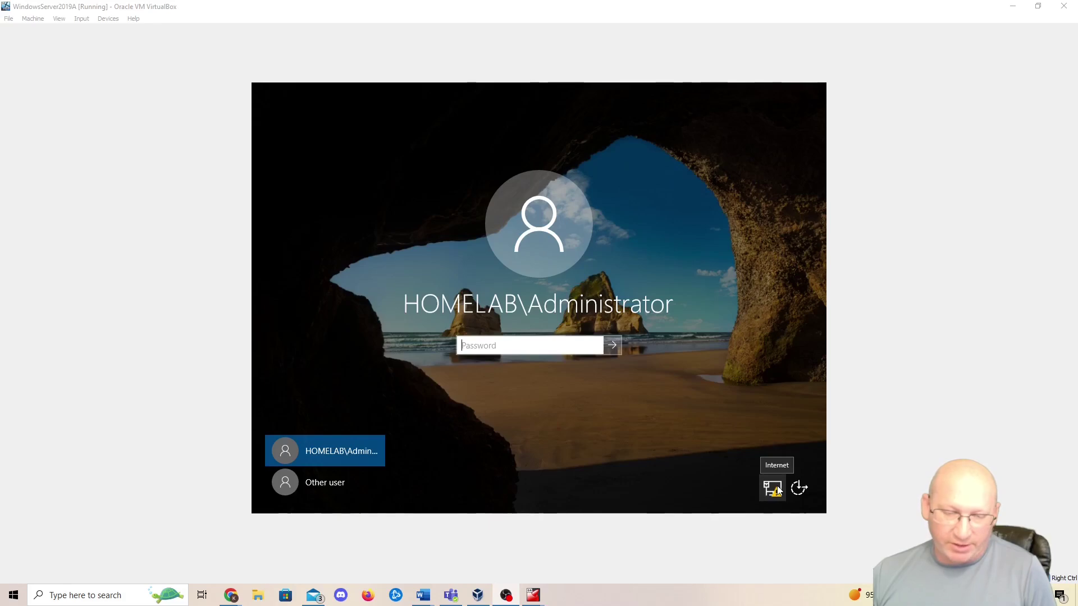
type("••••")
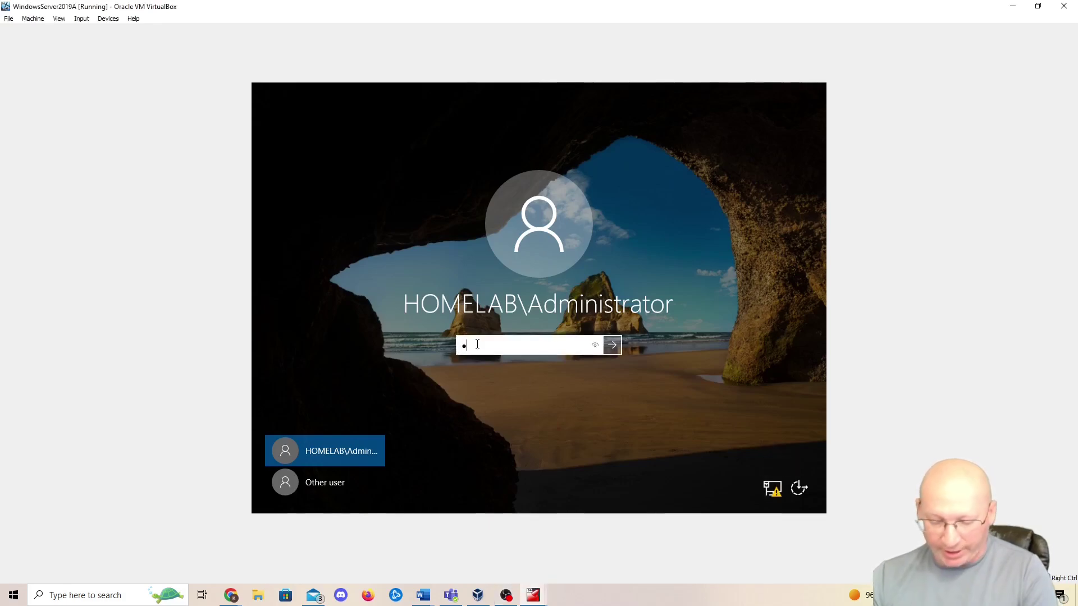
key("Return")
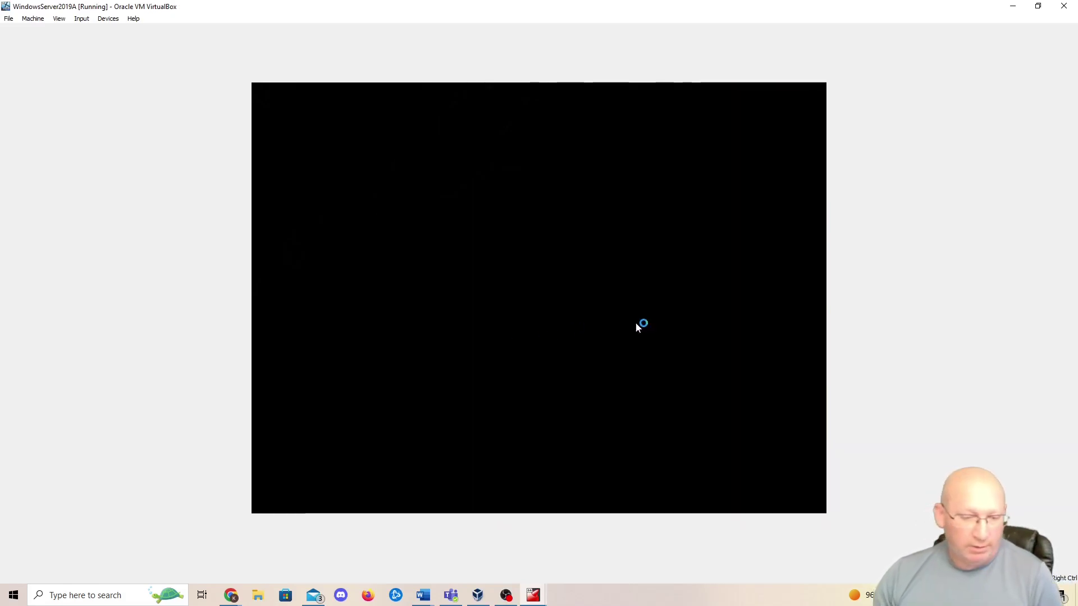
- Minimize the pfSense console window
mouse_move(533, 593)
left_click(470, 525)
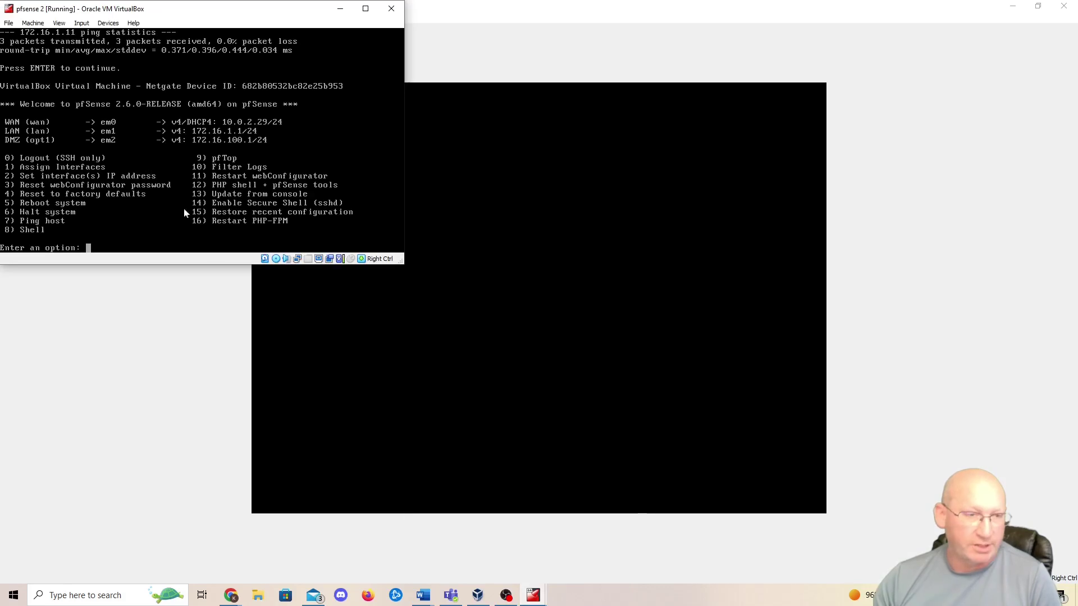
left_click(340, 9)
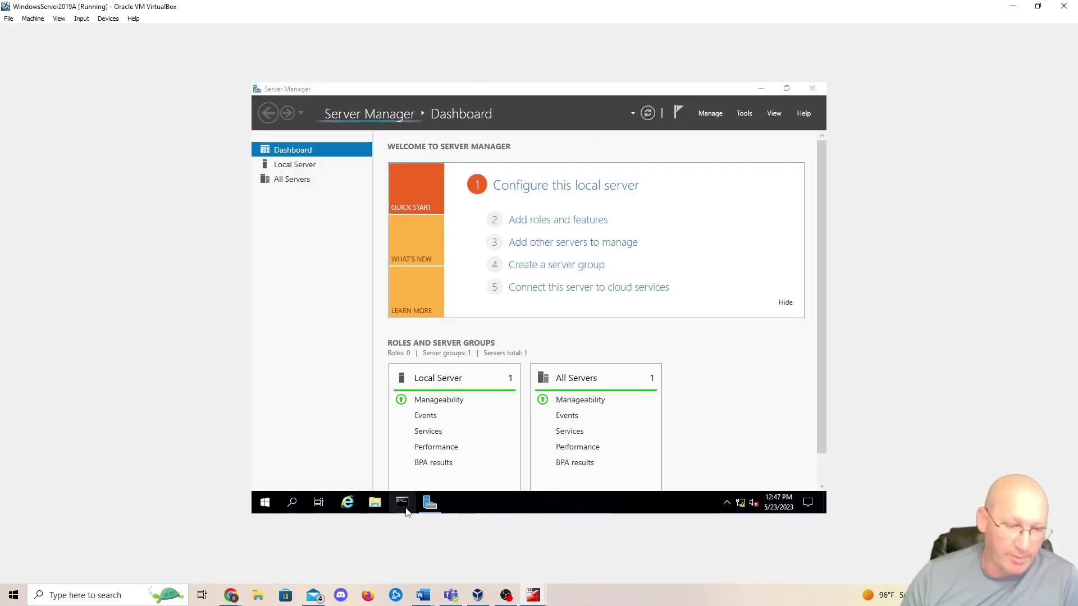
- Run ipconfig in an administrator Command Prompt to confirm the address 172.16.1.8
left_click(403, 504)
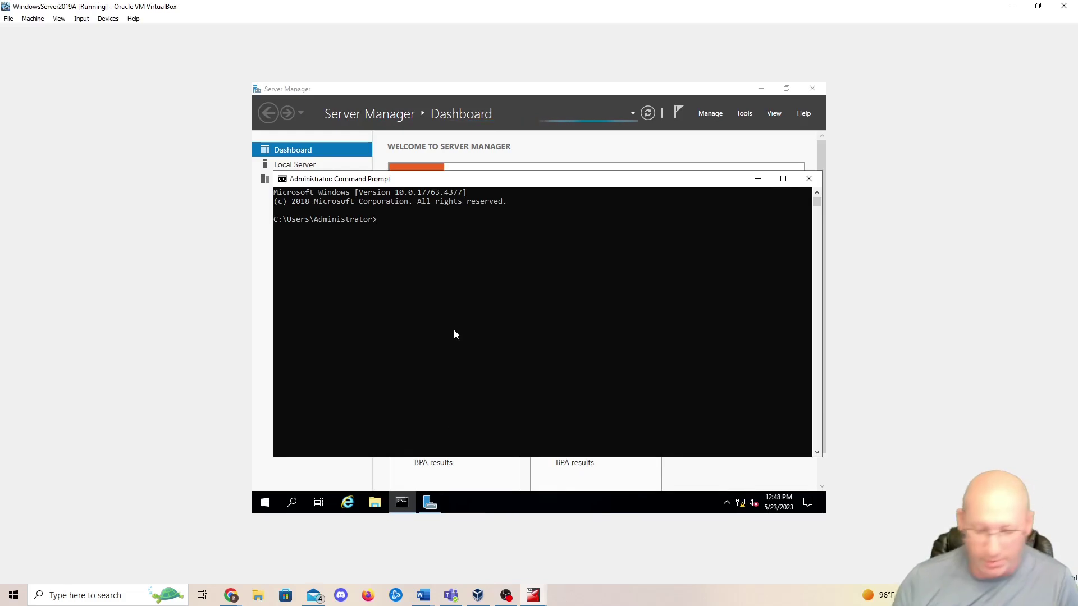
type("ipconfig")
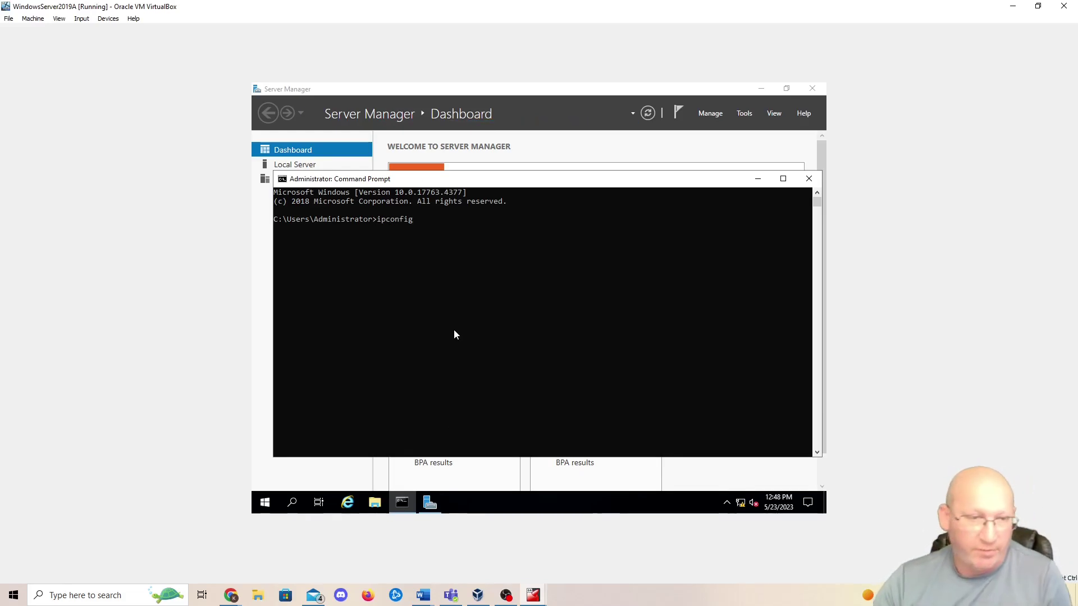
key("Return")
left_click_drag(498, 291, 415, 291)
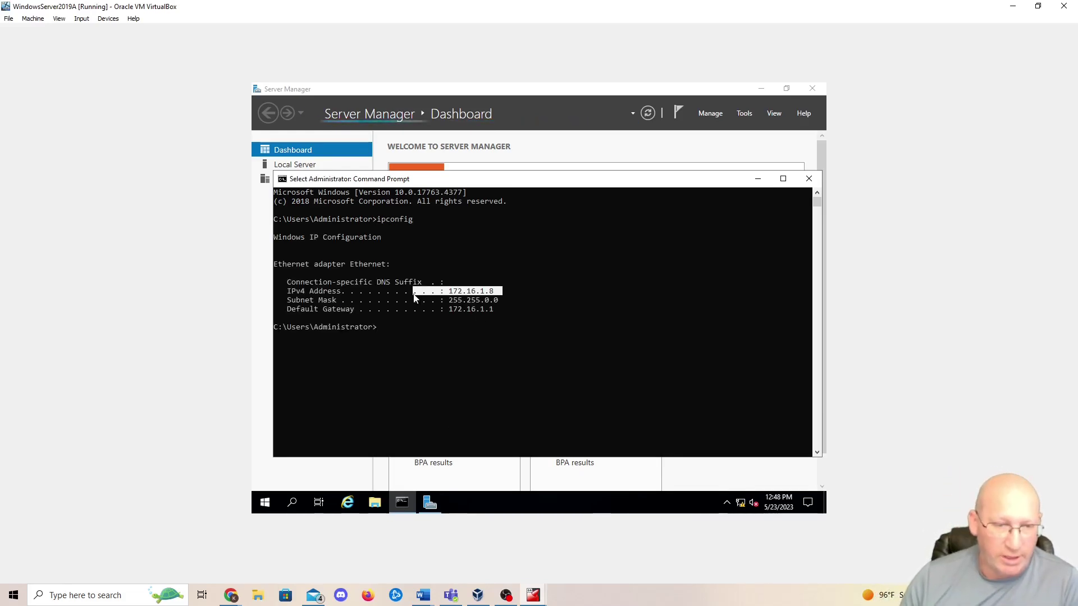
left_click(542, 291)
left_click(423, 335)
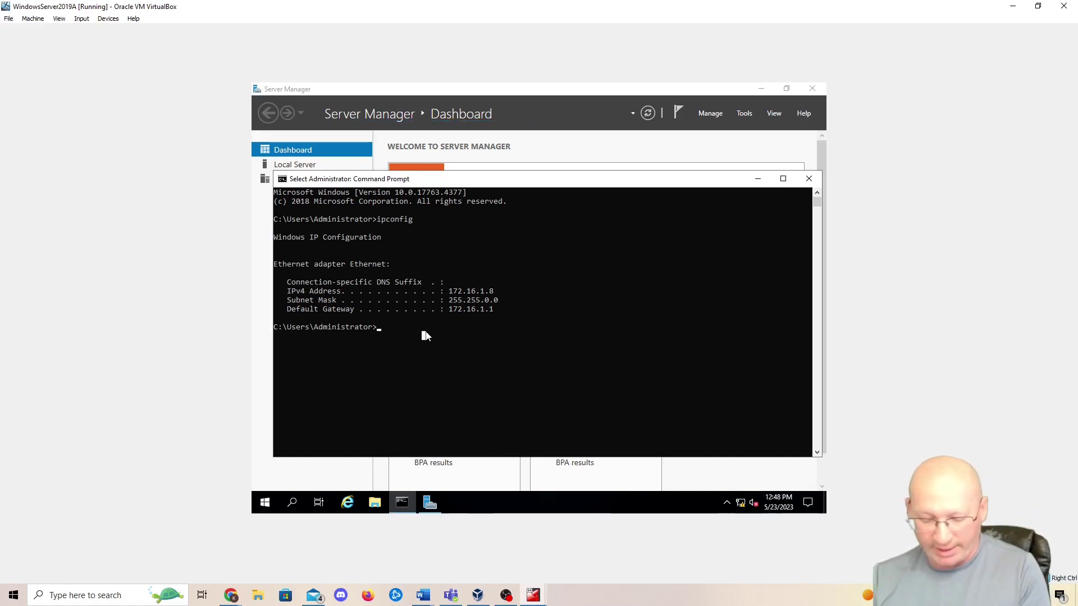
- Ping amazon.com and nslookup google.com, then close the Command Prompt
type("ping")
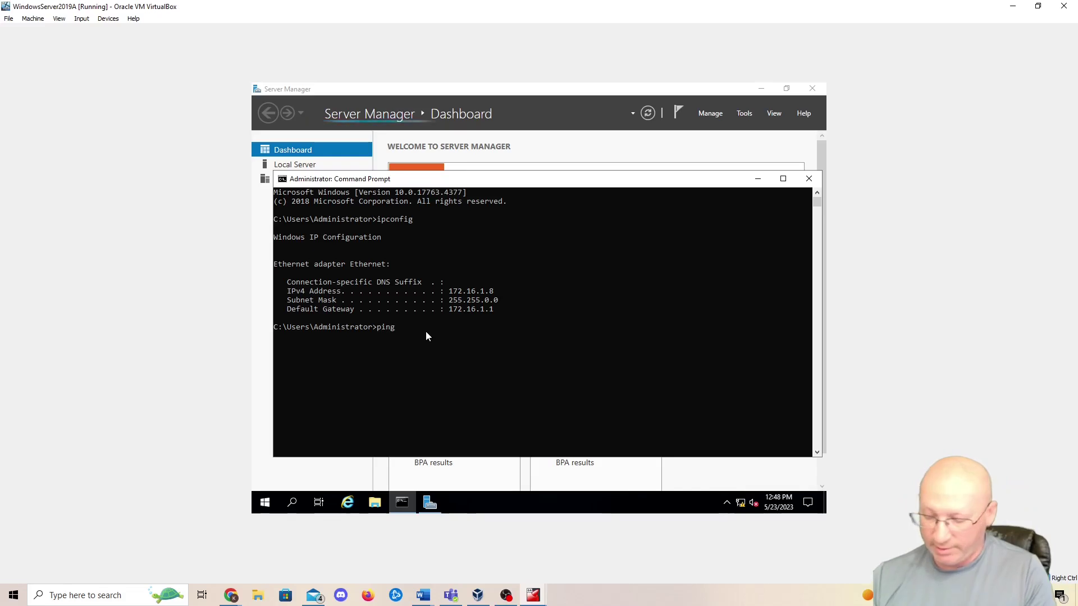
type(" amaz")
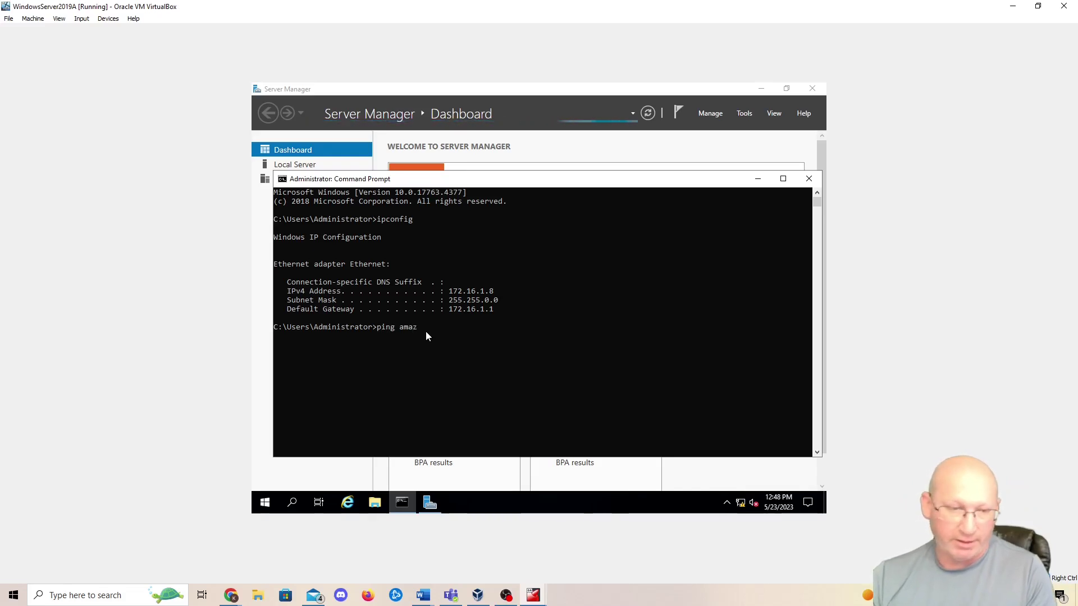
type("on.com")
key("Return")
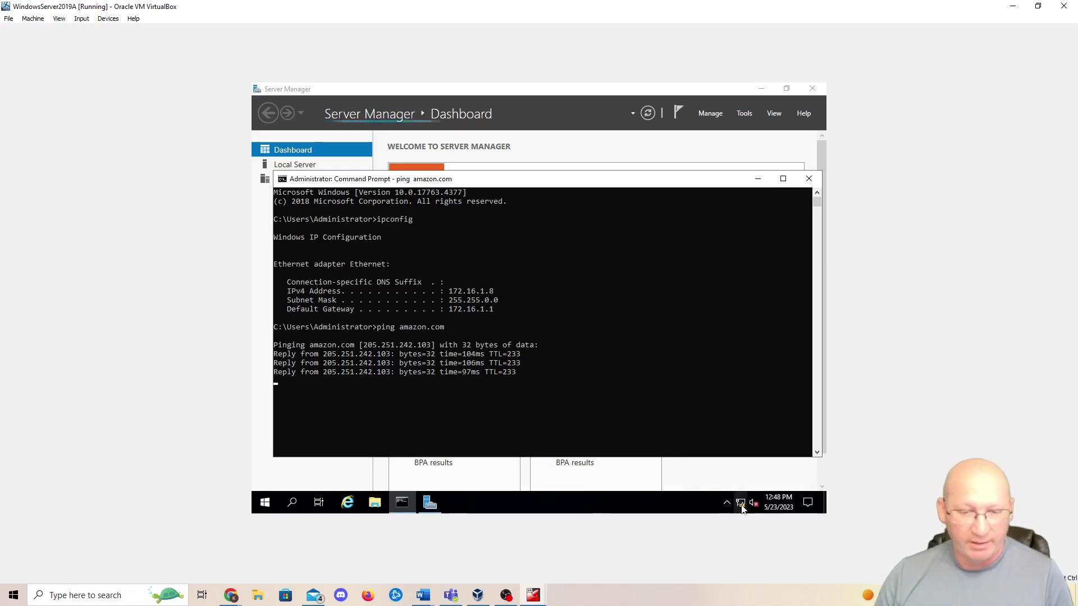
mouse_move(741, 507)
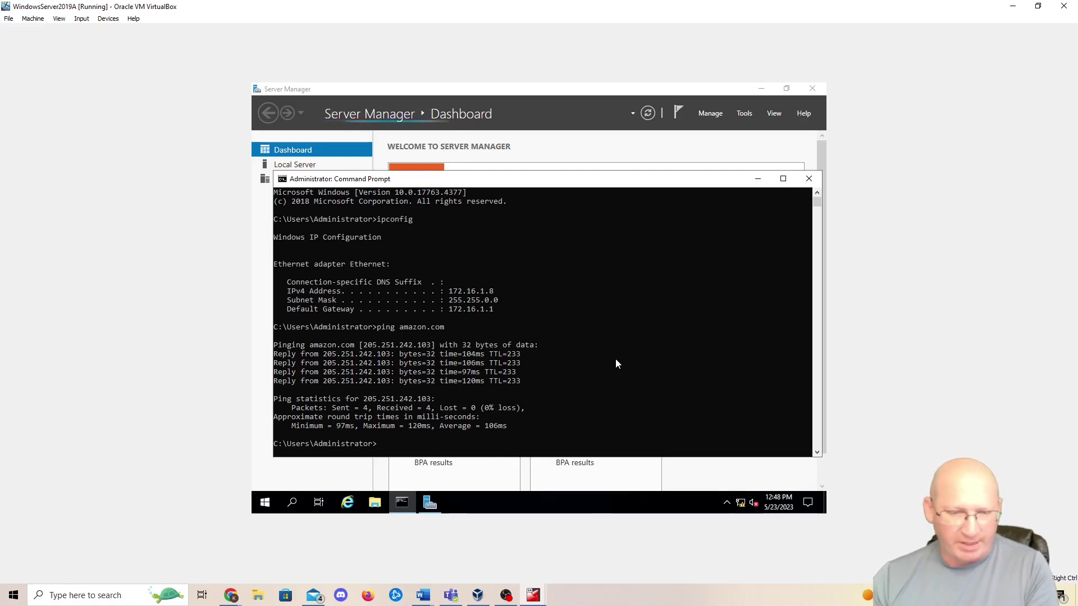
type("nslookup")
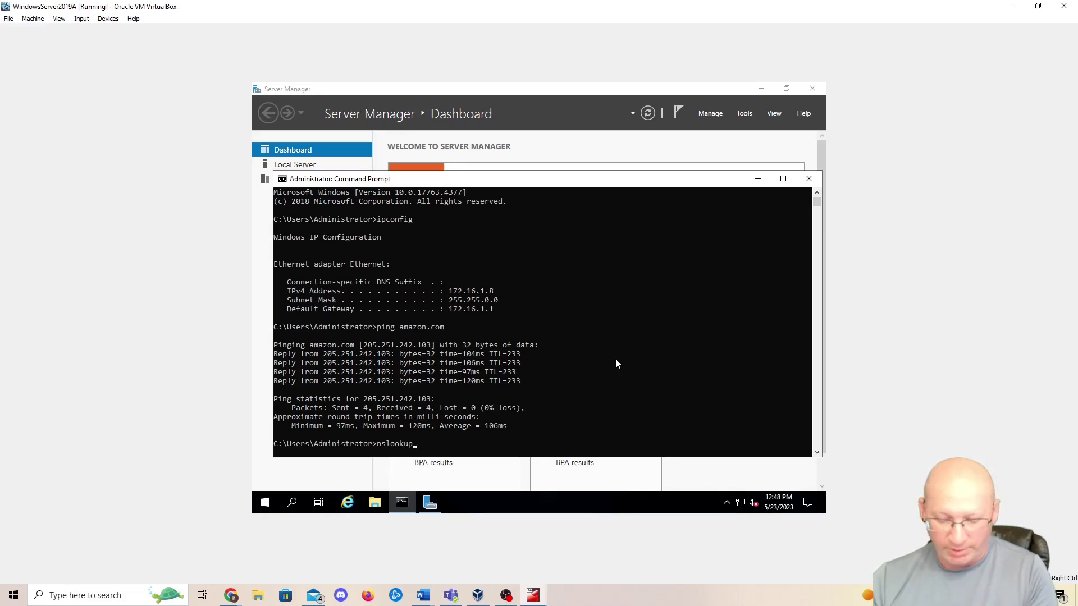
type(" google.com")
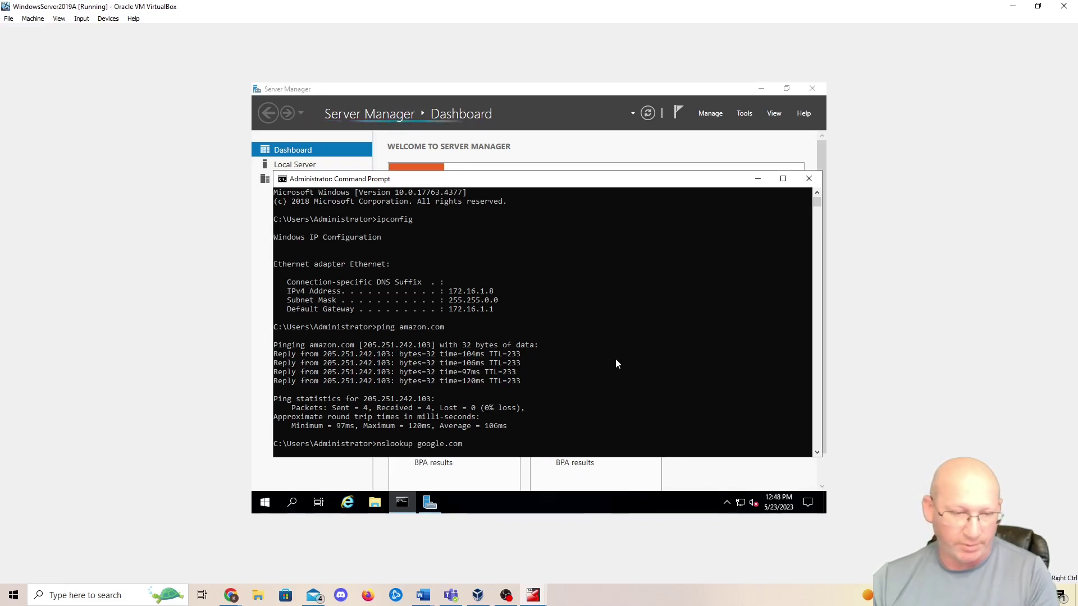
key("Return")
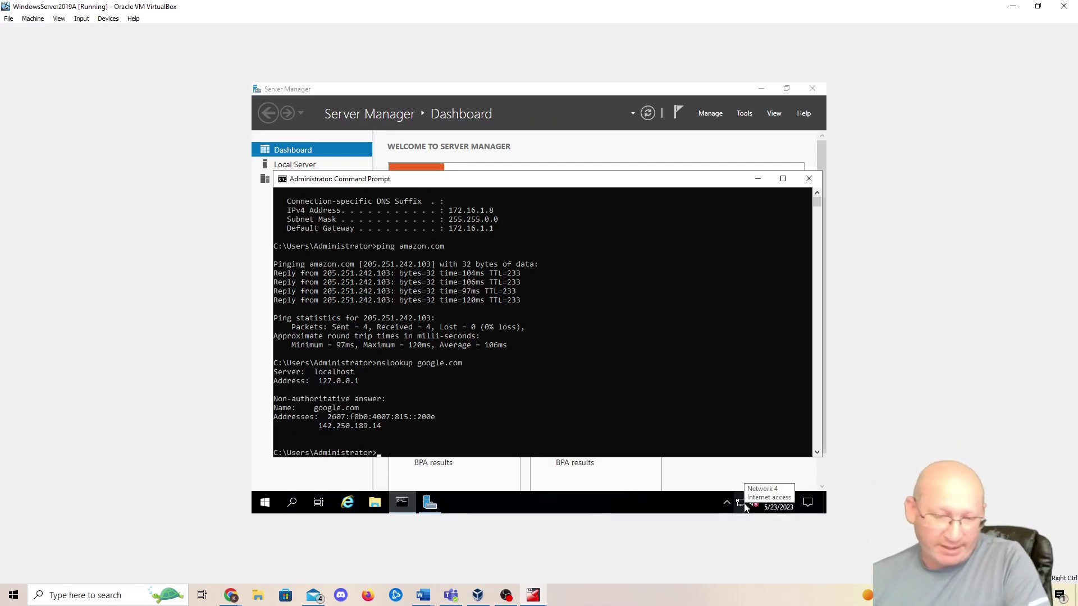
left_click(817, 185)
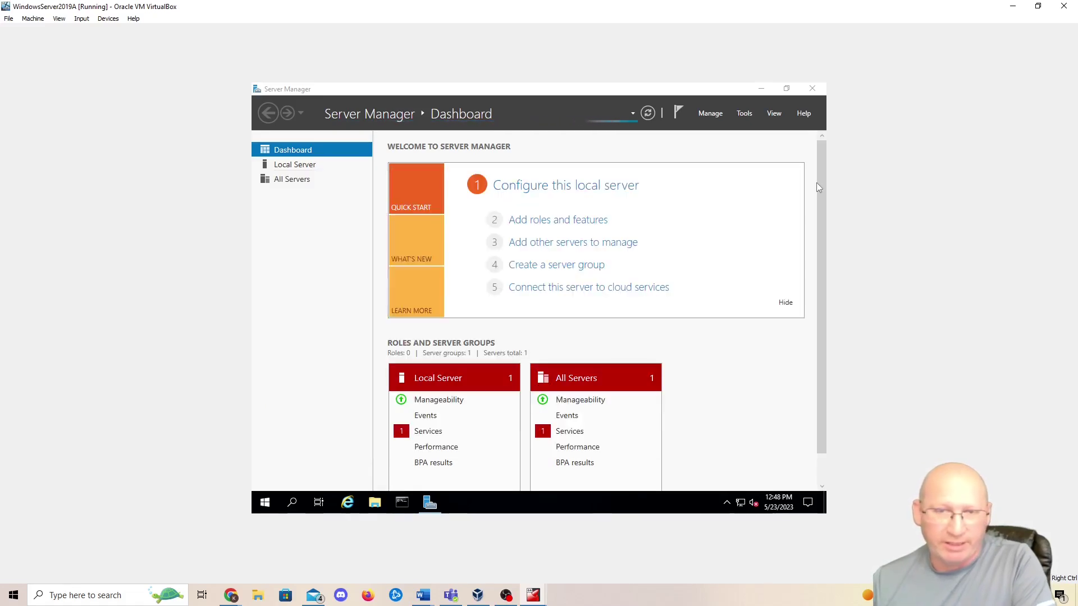
- Launch Active Directory Users and Computers from Server Manager's Tools menu
left_click(710, 114)
left_click(713, 115)
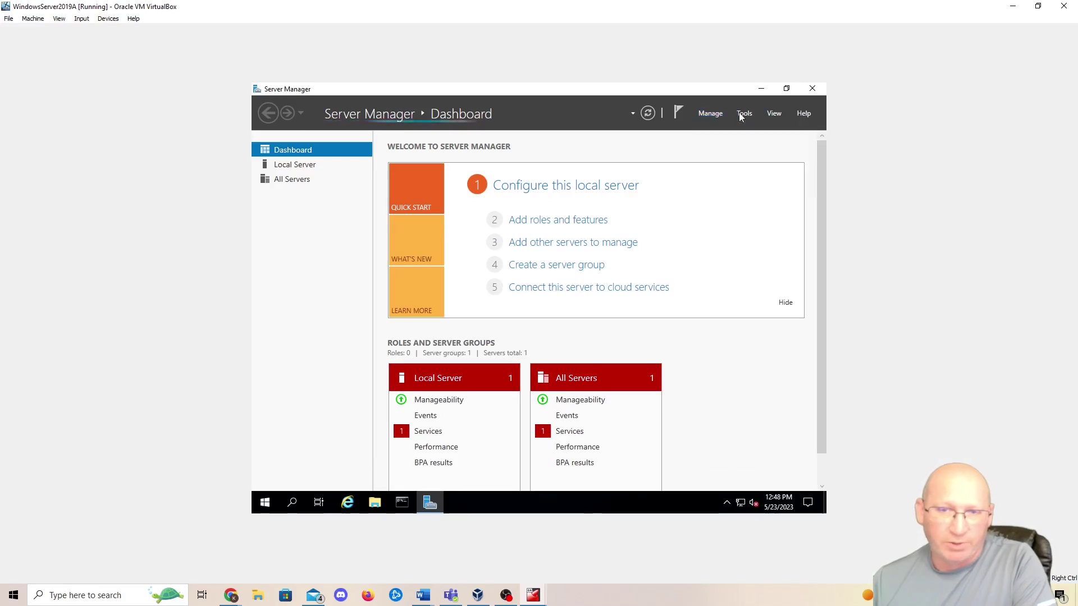
left_click(742, 114)
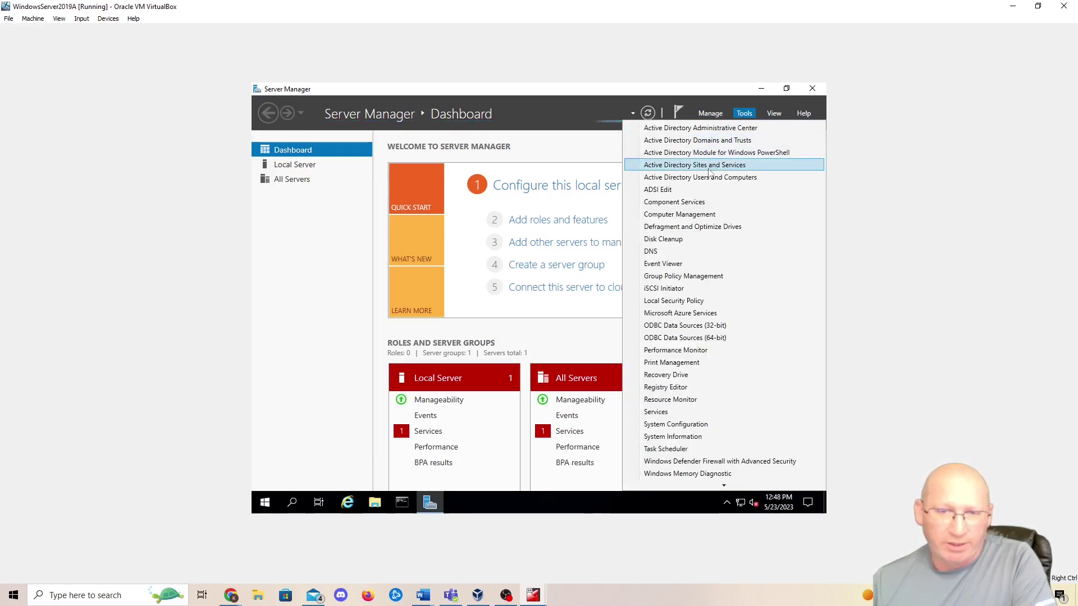
left_click(750, 179)
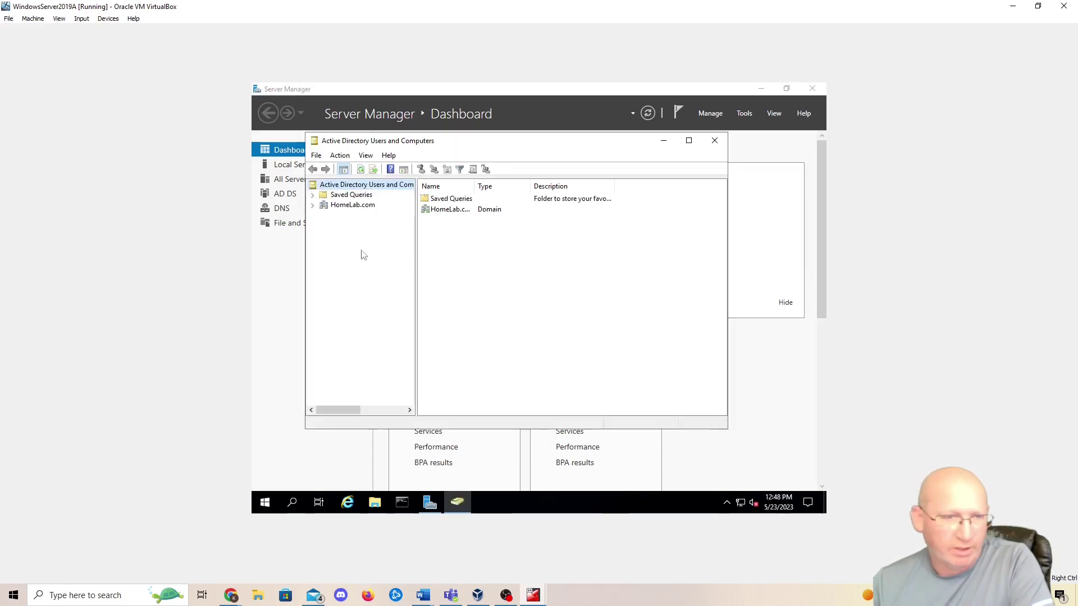
- Expand HomeLab.com and bring up its right-click menu with the New submenu
left_click(312, 205)
right_click(353, 206)
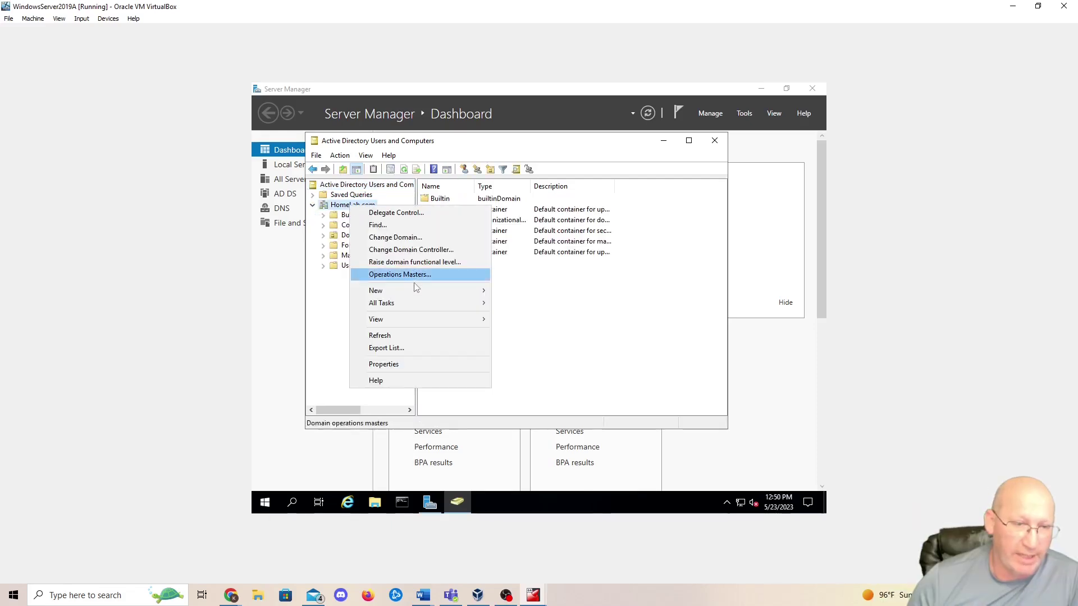
mouse_move(409, 291)
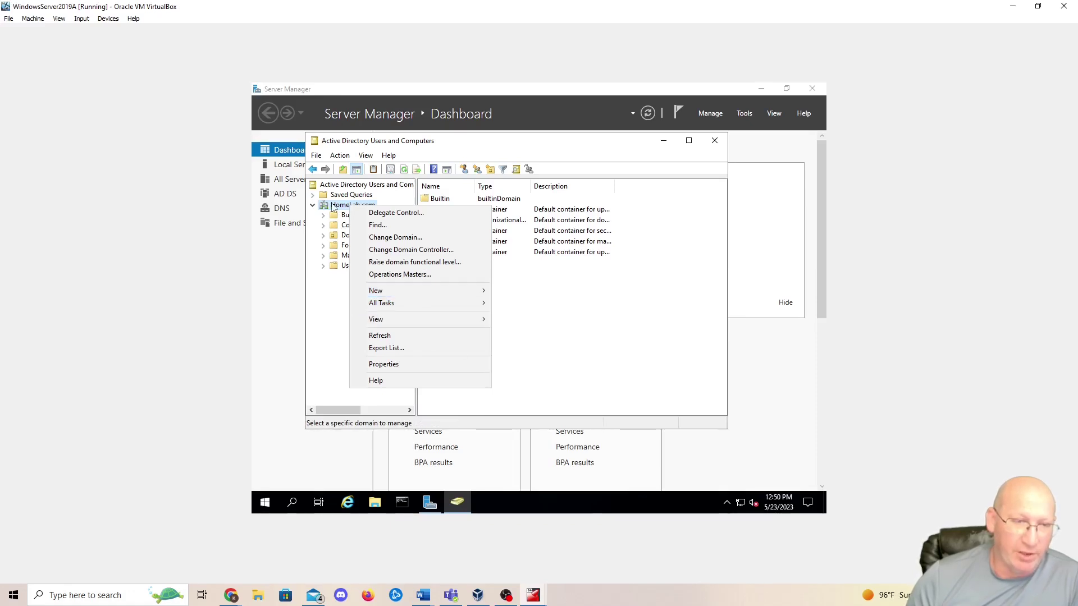
key("Escape")
right_click(333, 205)
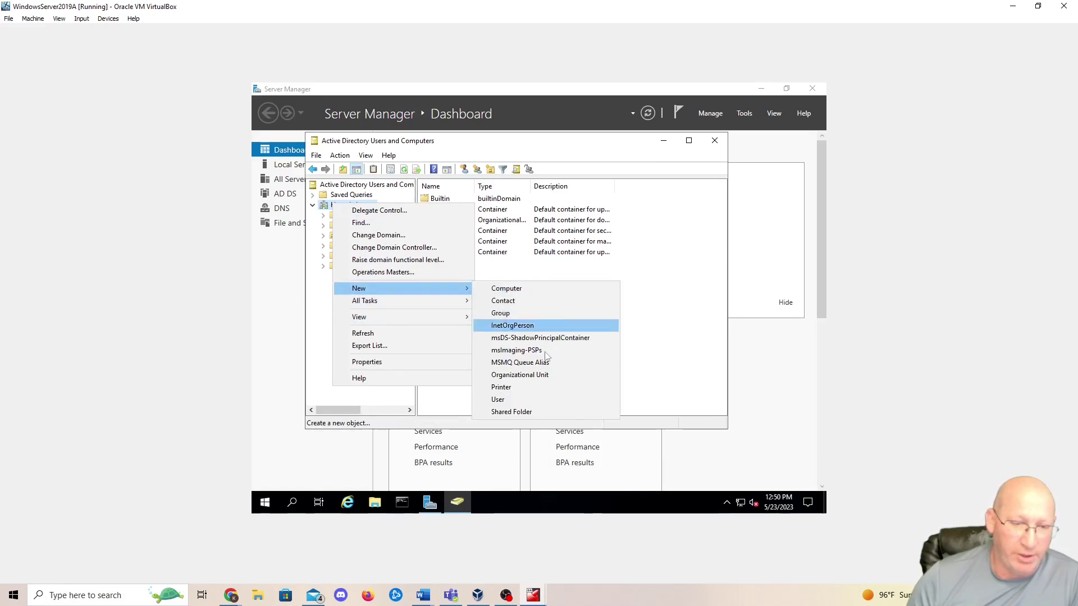
- Create the Scottsdale OU, then the Glendale OU, from HomeLab.com's New > Organizational Unit
left_click(521, 375)
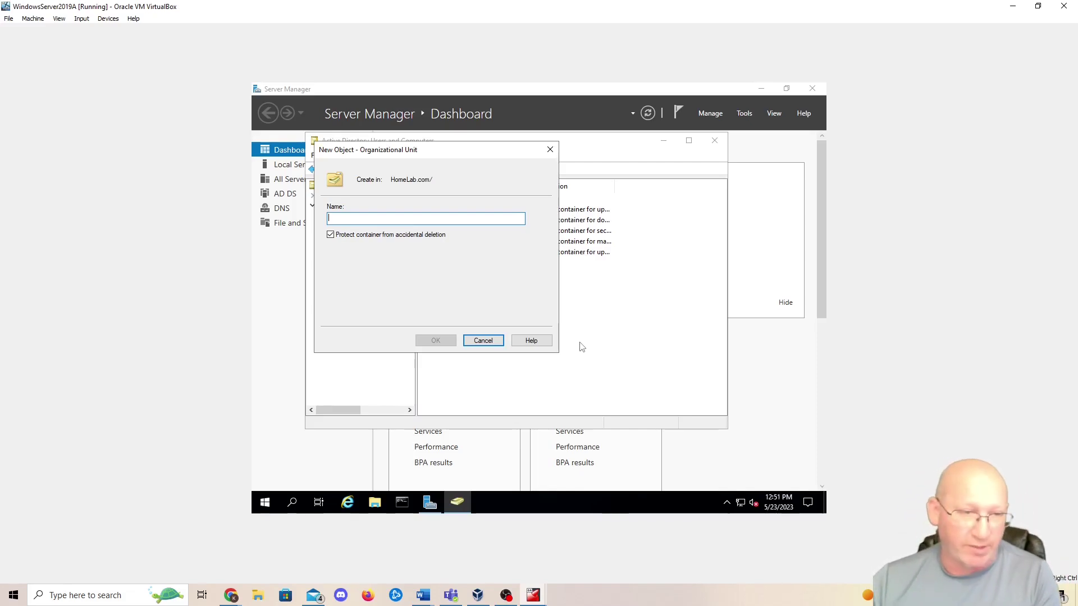
type("Scottsdale")
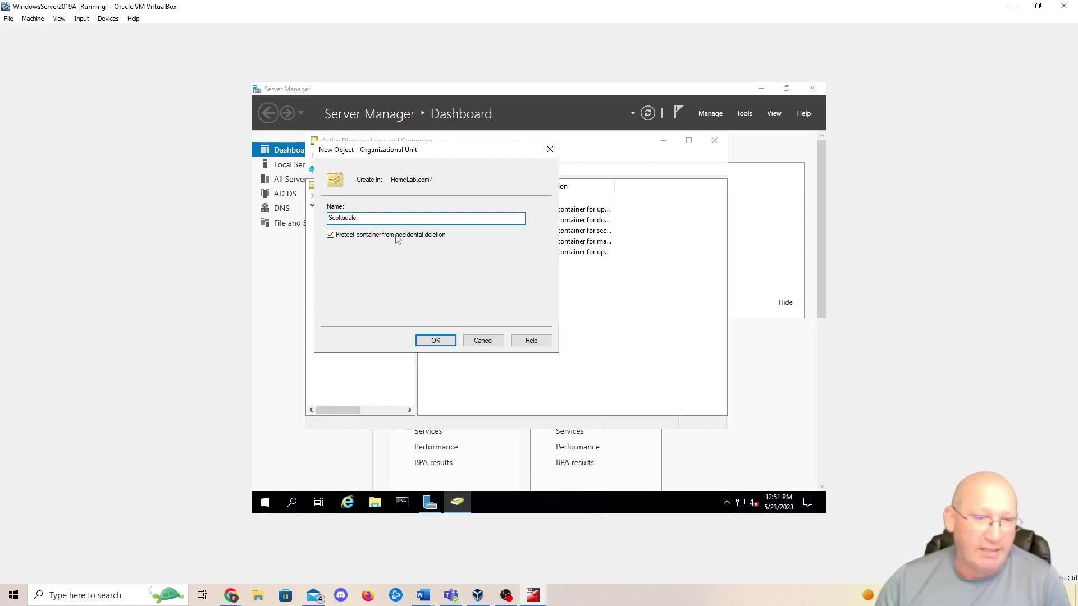
left_click(438, 340)
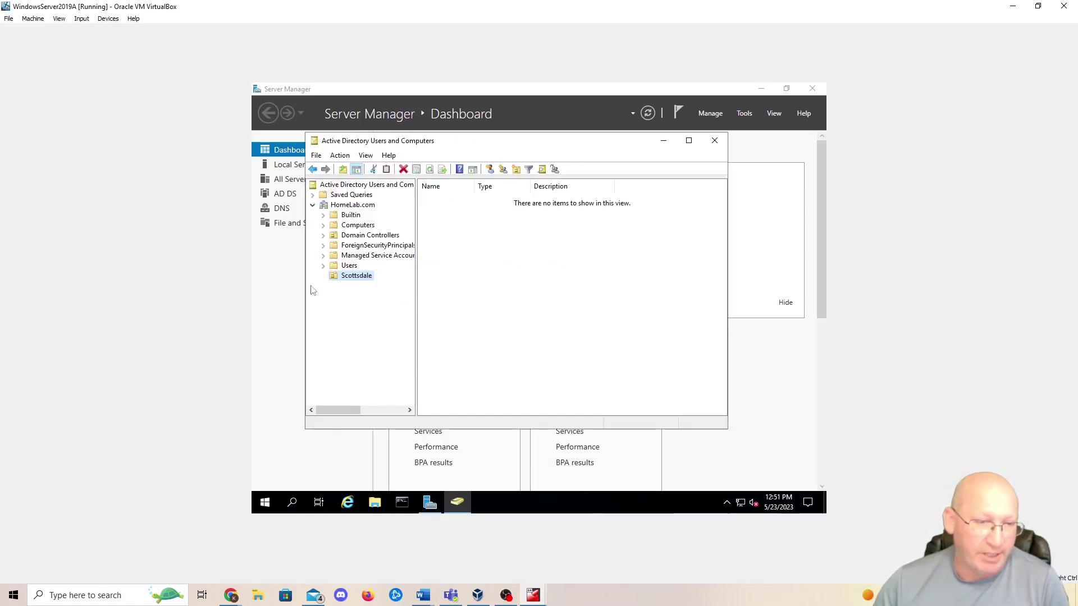
right_click(349, 206)
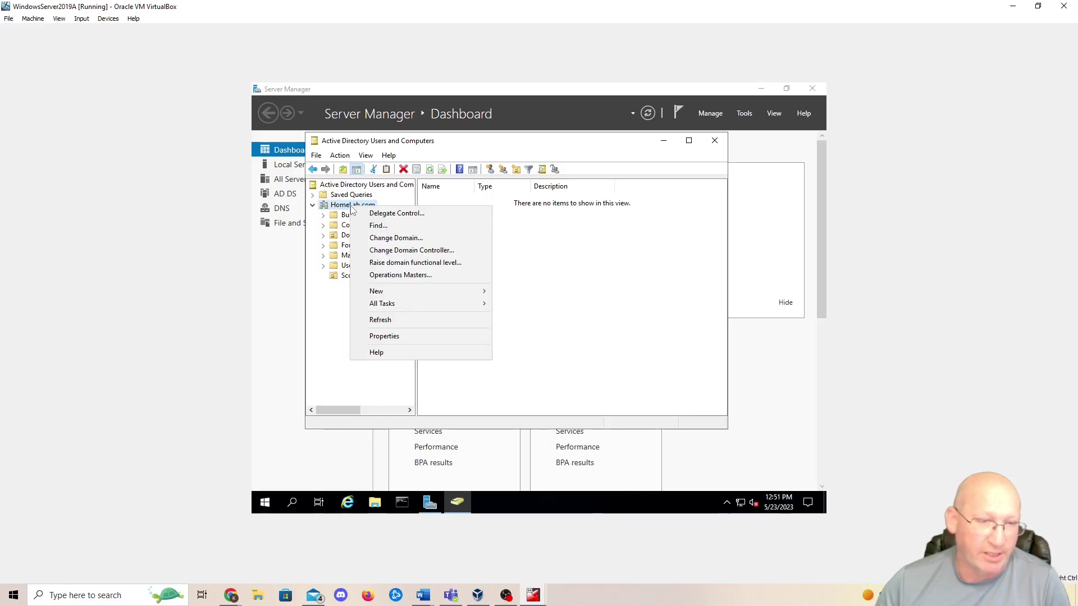
mouse_move(402, 291)
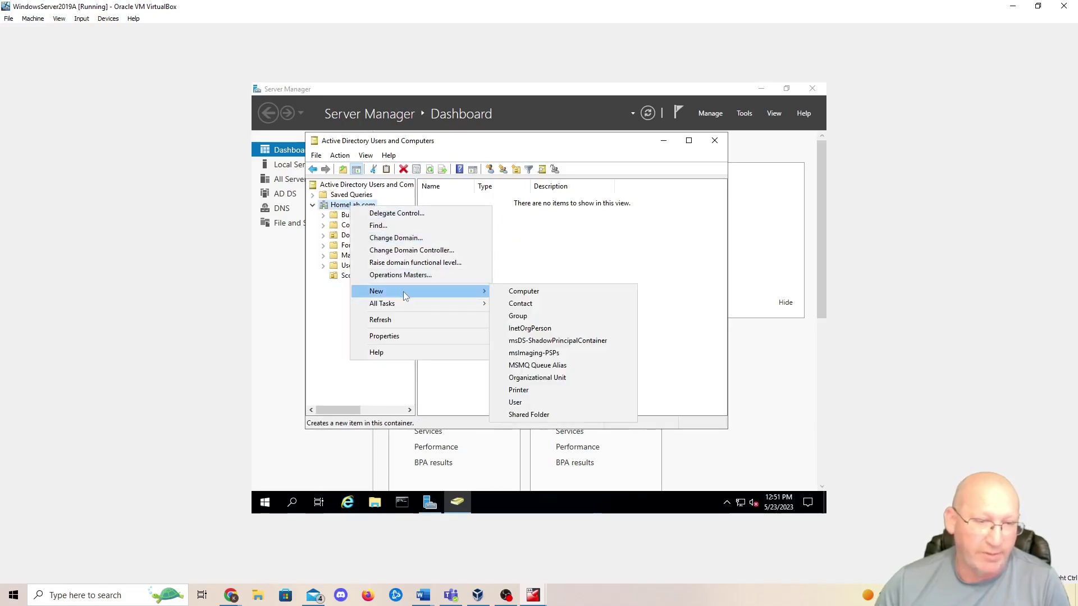
left_click(534, 377)
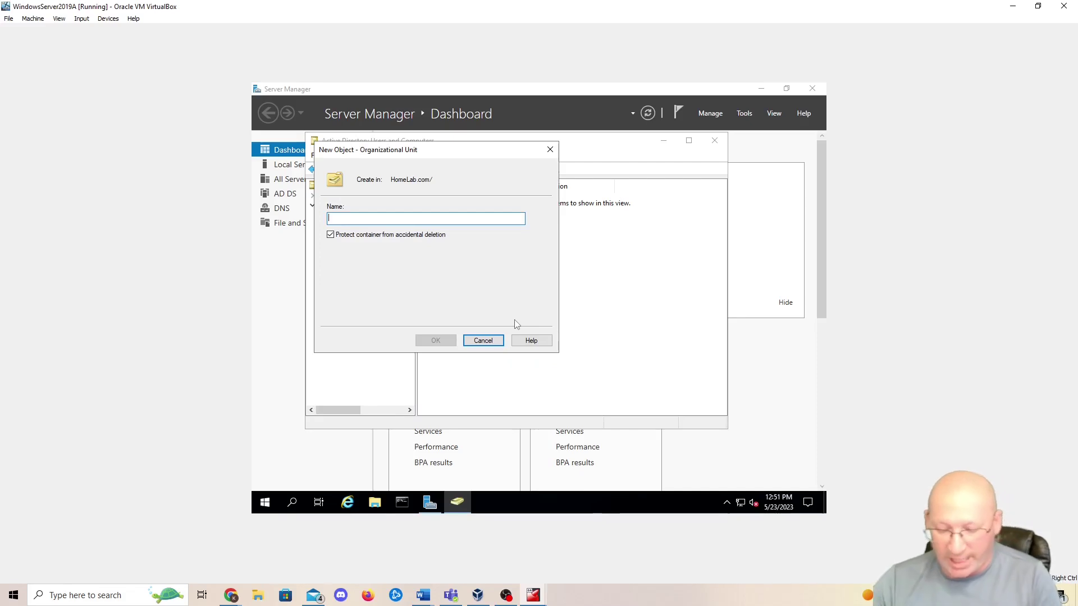
type("Glendale")
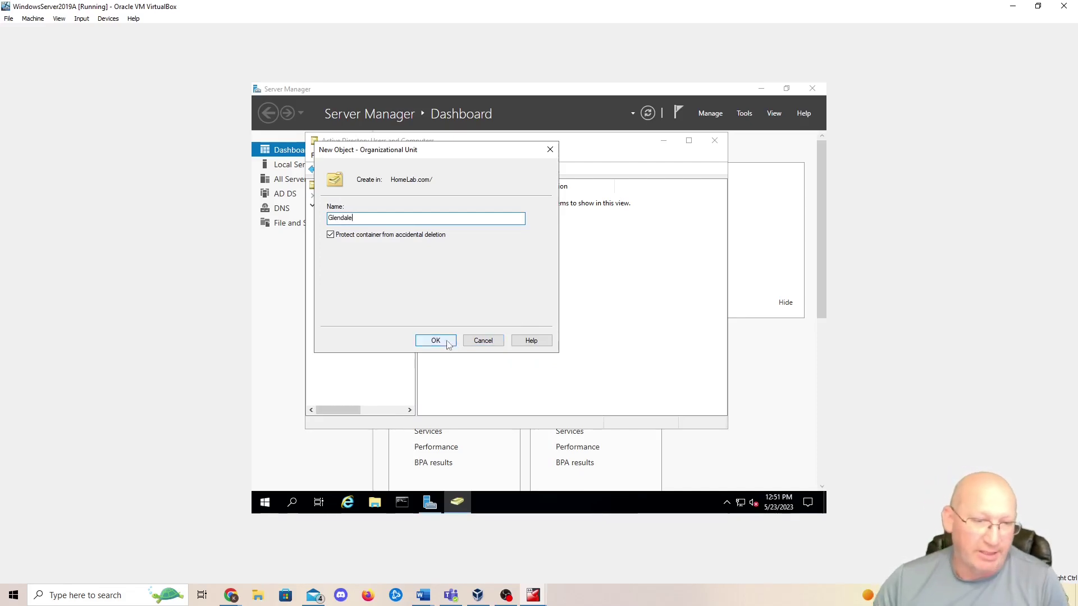
left_click(445, 341)
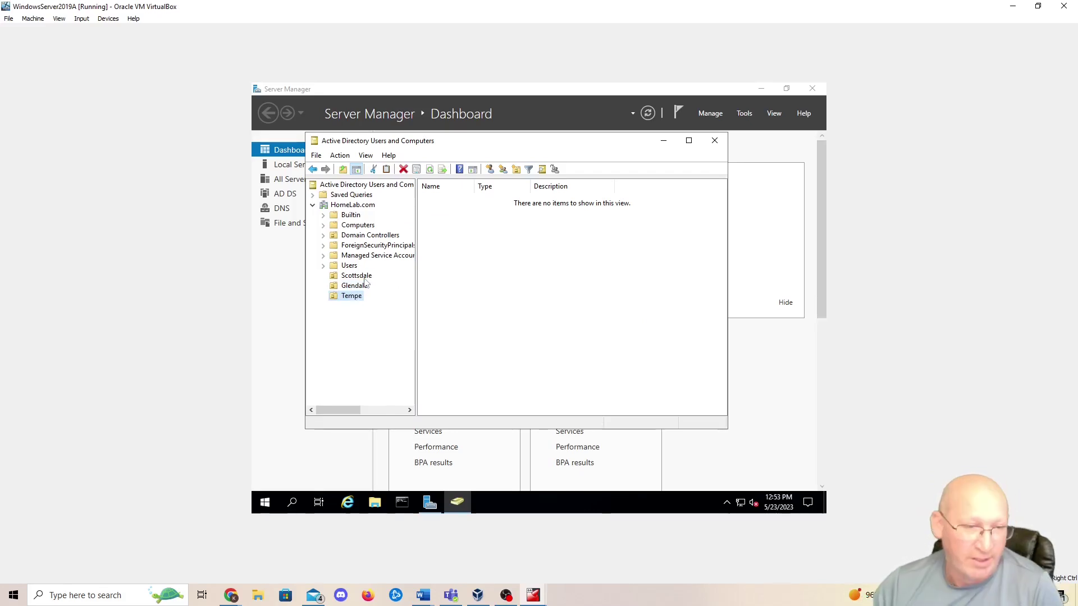
- Start a New > User object in the Scottsdale OU
left_click(366, 276)
right_click(368, 277)
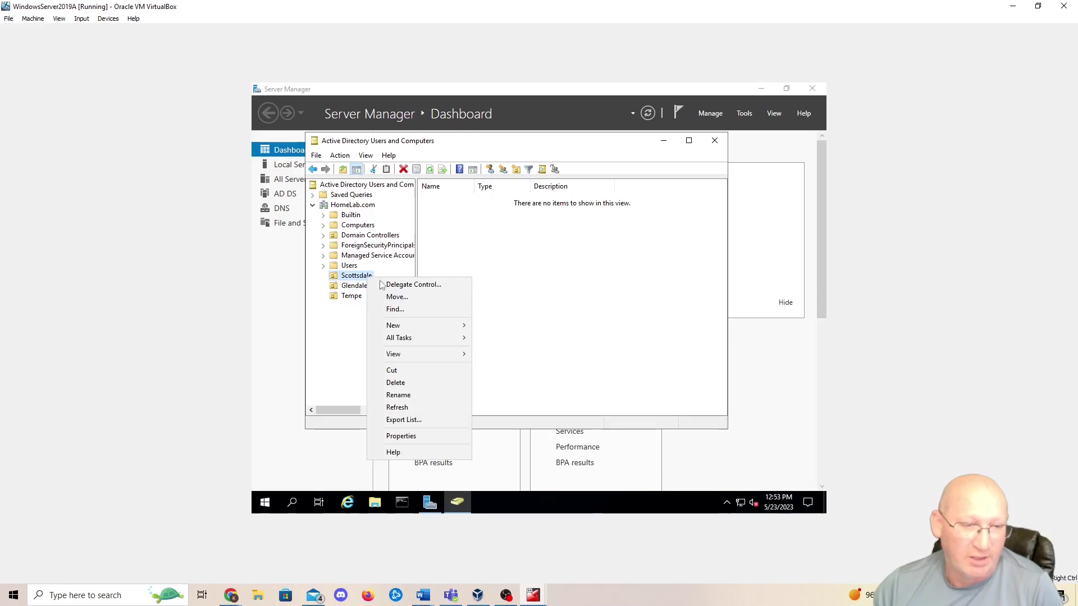
mouse_move(413, 328)
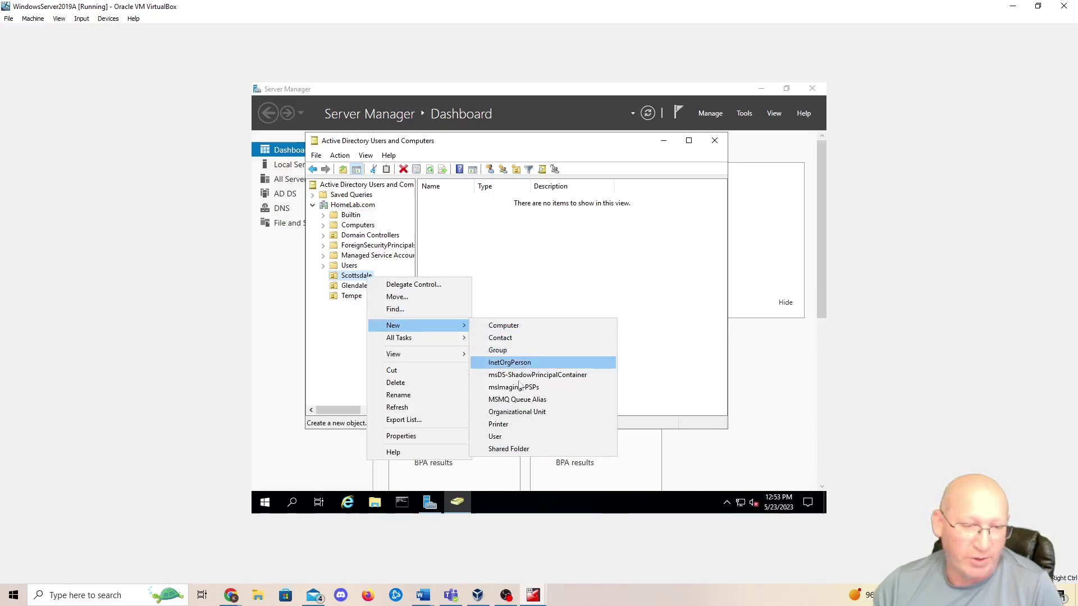
left_click(506, 436)
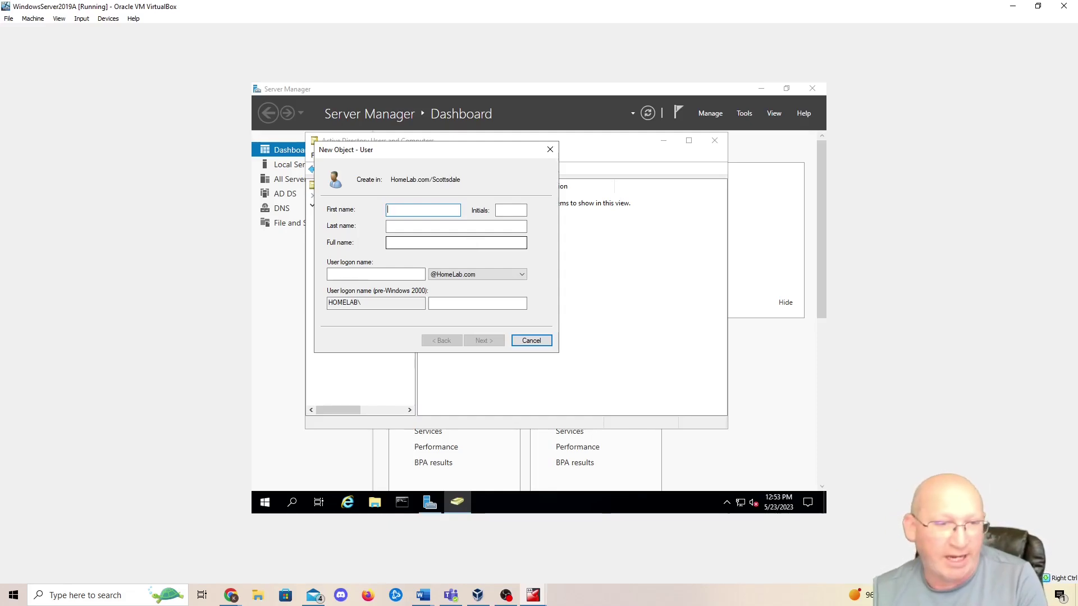
- Fill in the new user's first name, last name and logon name
left_click(431, 227)
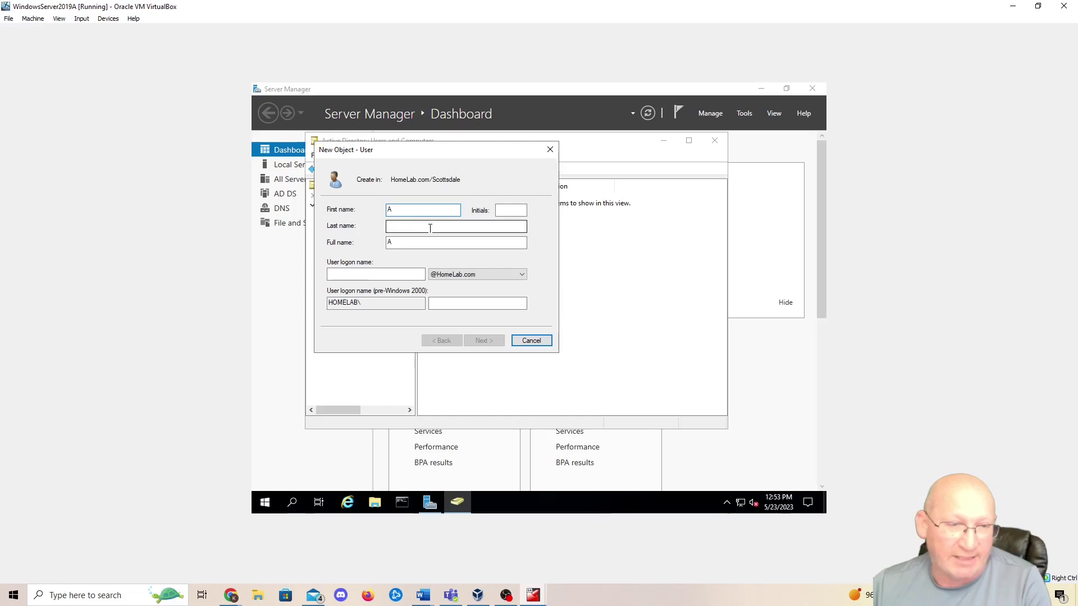
type("Apple")
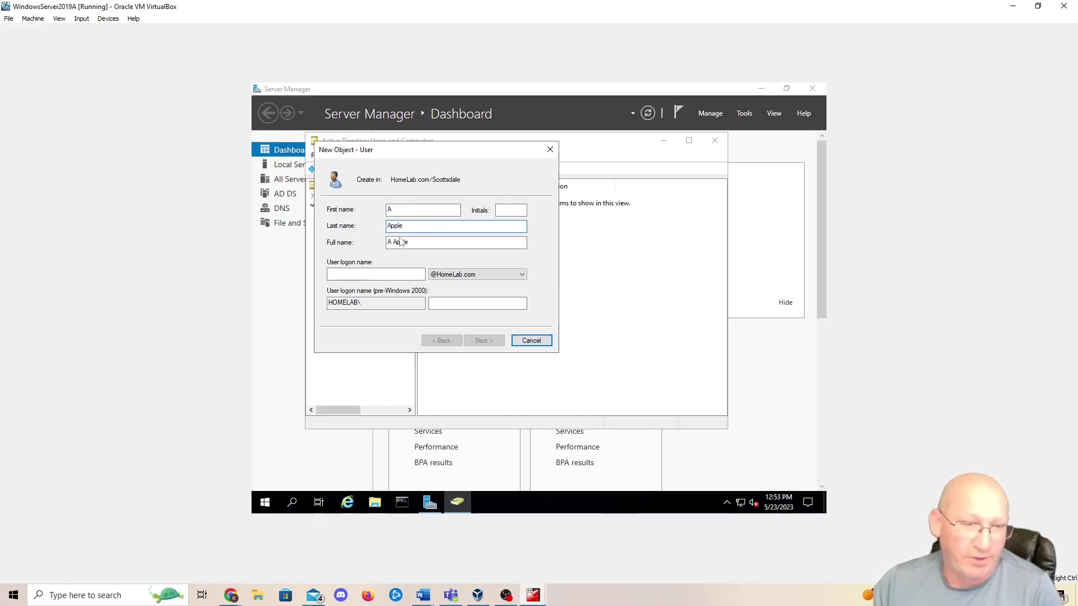
left_click(365, 277)
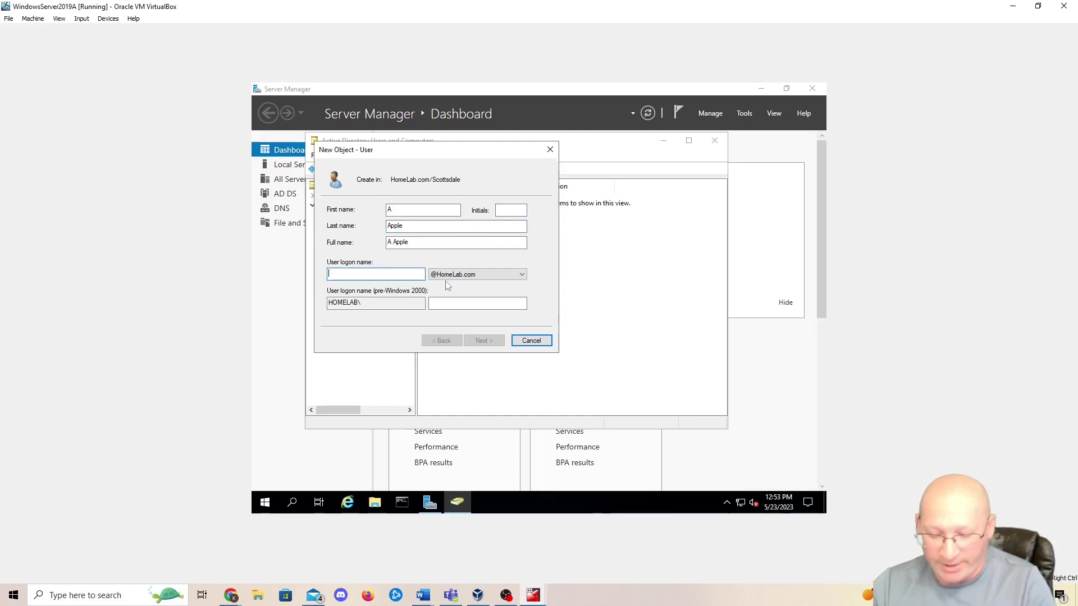
type("aapl")
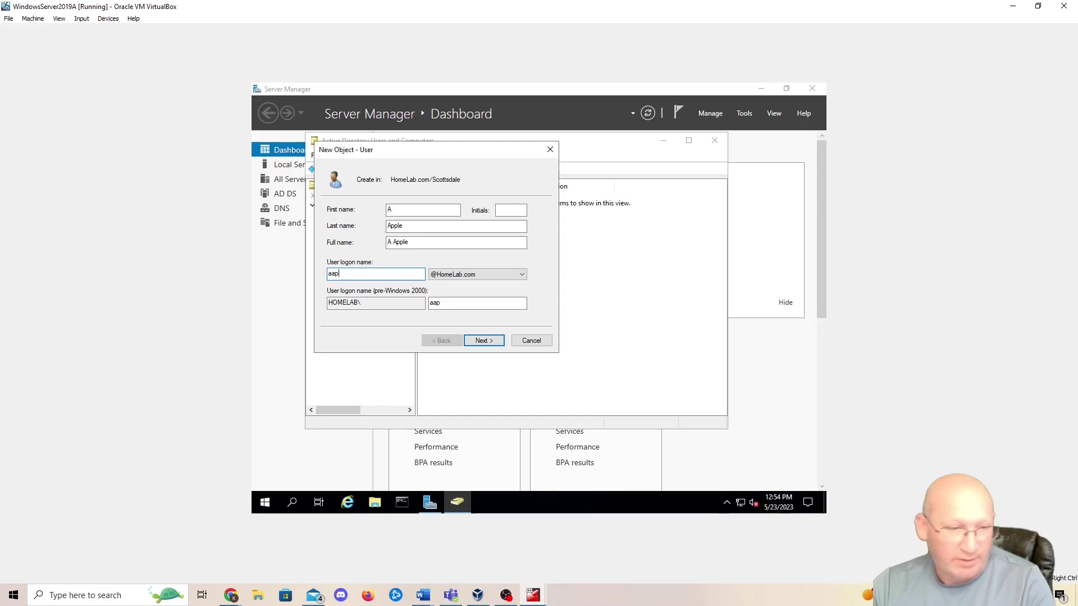
key("BackSpace")
key("BackSpace")
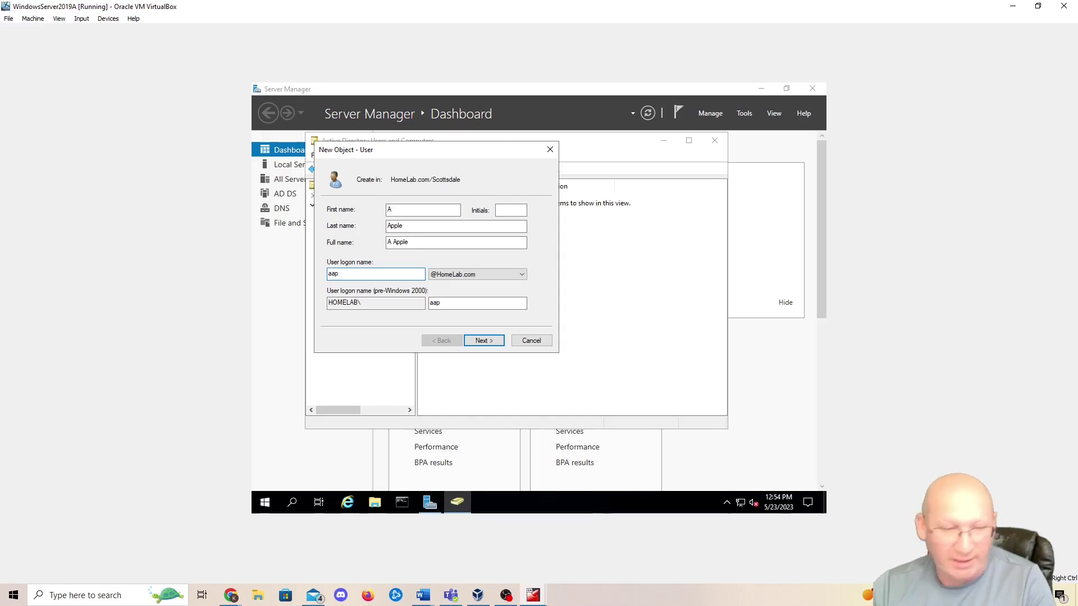
type("ple")
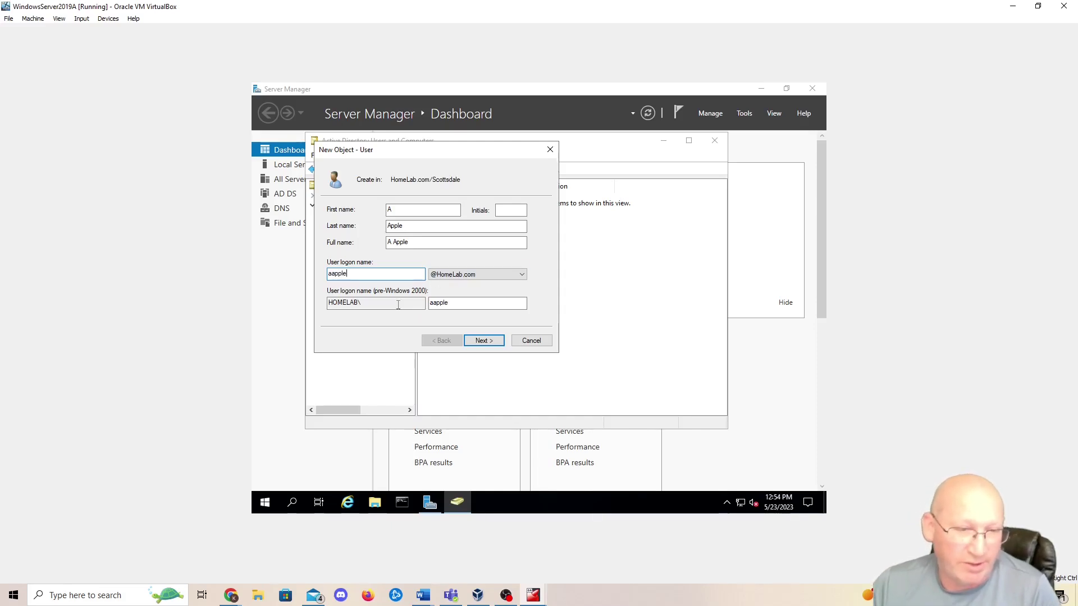
- Enter the user's password, leaving only 'User must change password at next logon' checked
left_click(484, 341)
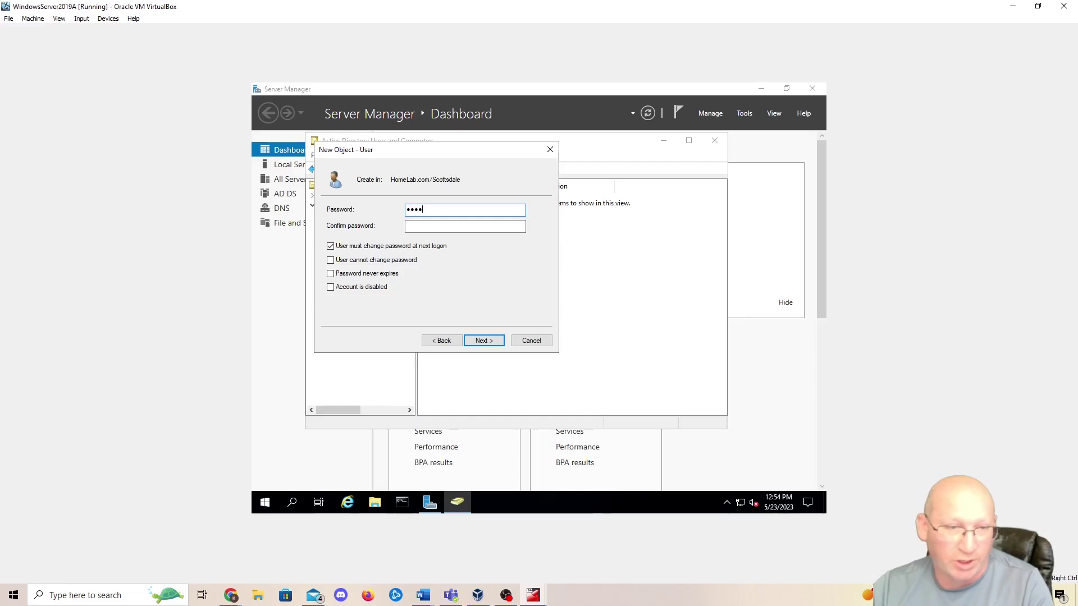
key("Tab")
type("••••")
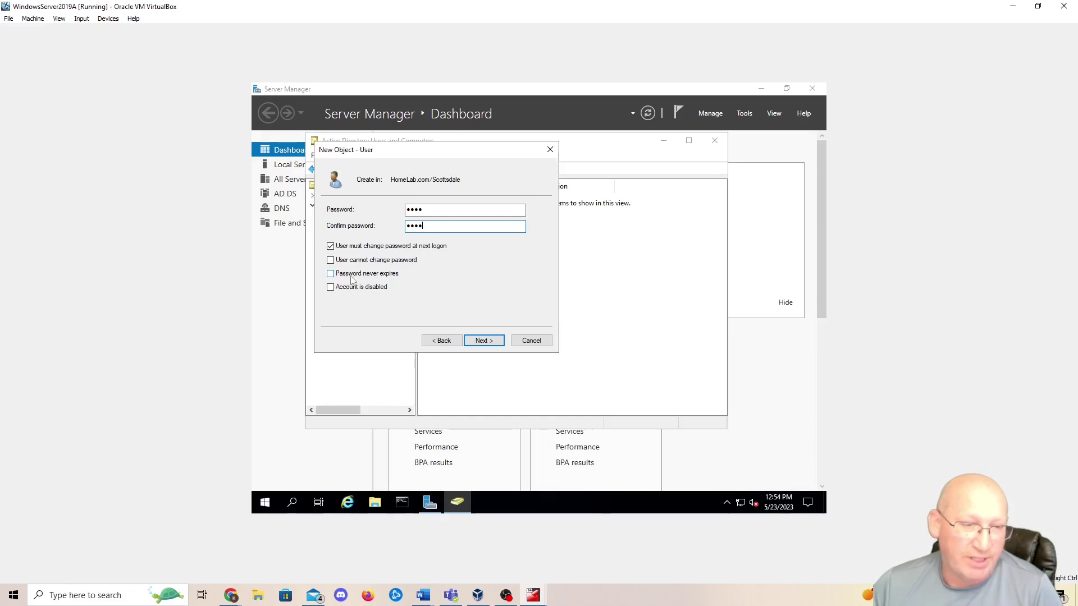
left_click(331, 274)
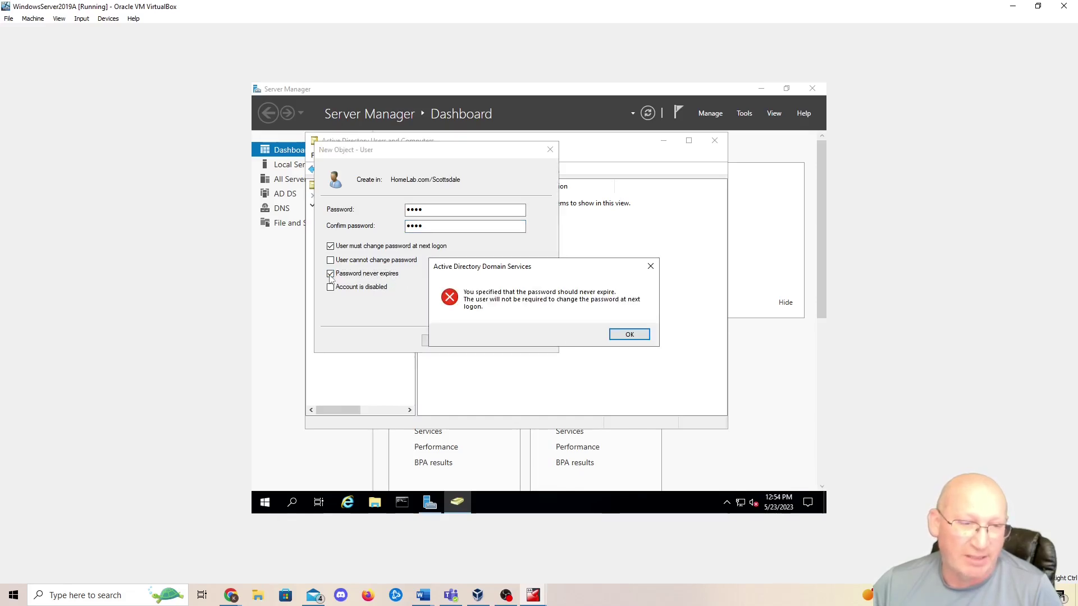
left_click(625, 334)
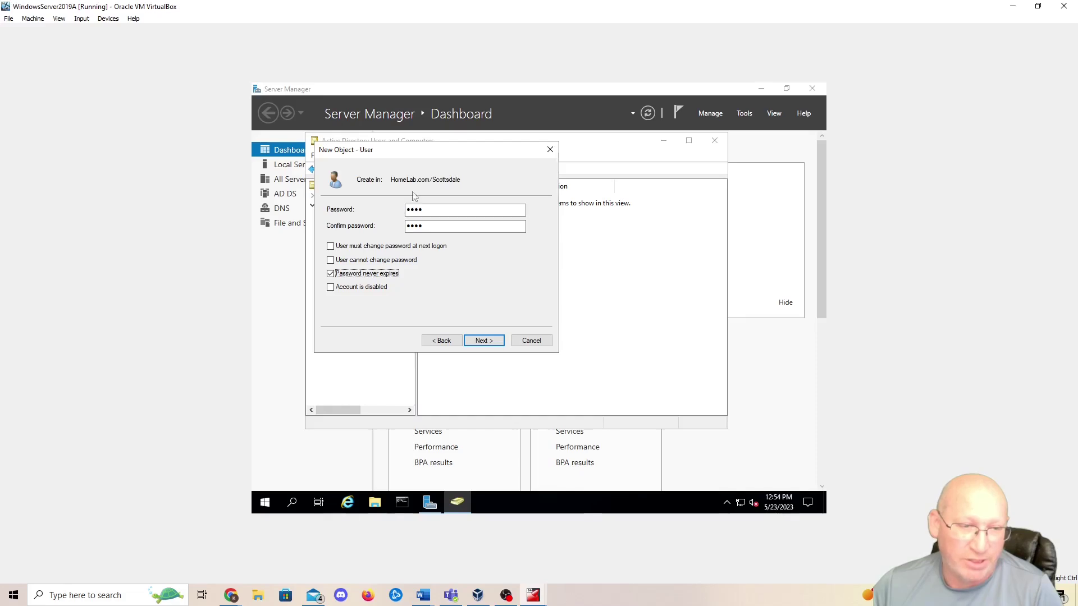
left_click(331, 246)
left_click(618, 337)
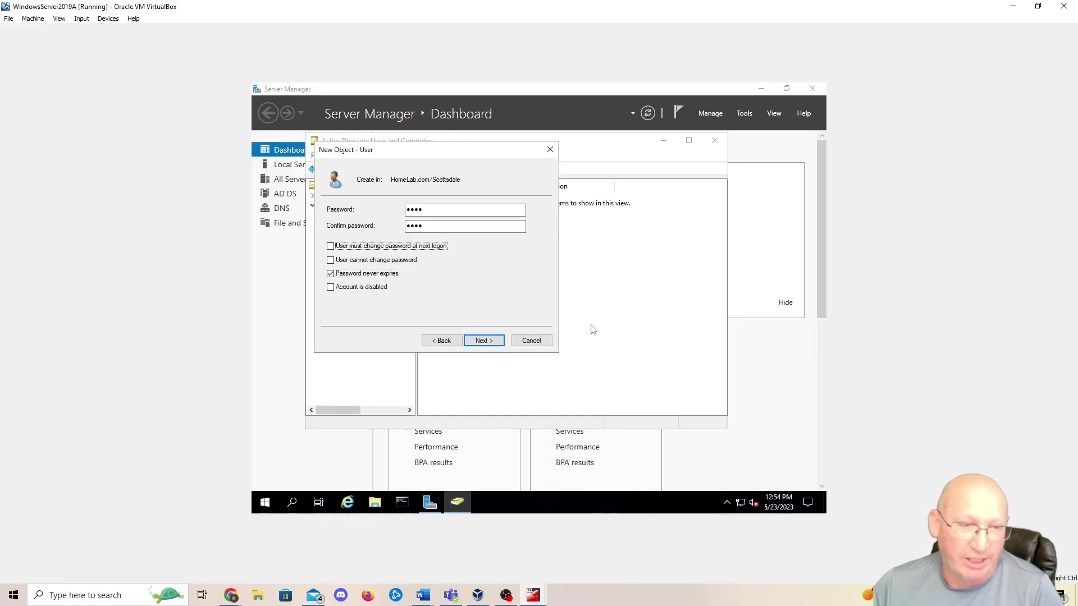
left_click(330, 273)
left_click(331, 248)
left_click(331, 248)
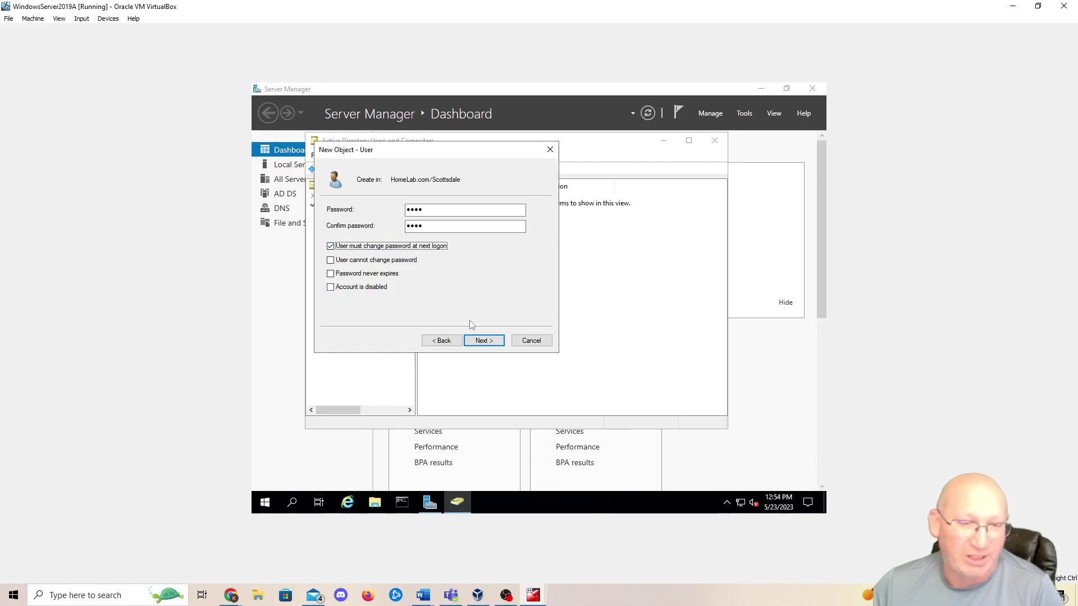
- After the password policy error, enter a longer password and create the user in Scottsdale
left_click(483, 342)
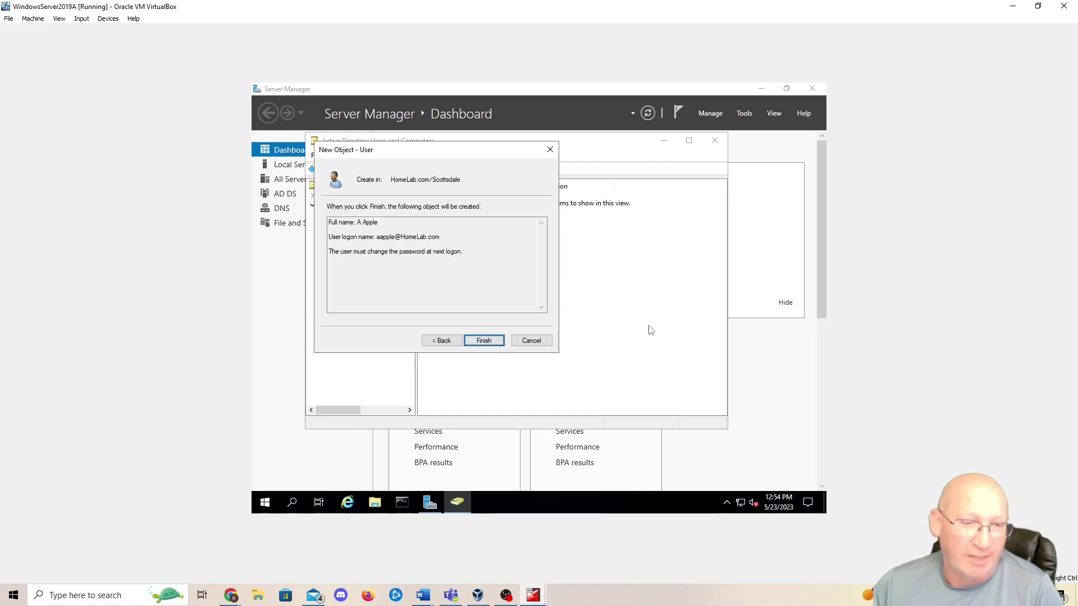
left_click(480, 340)
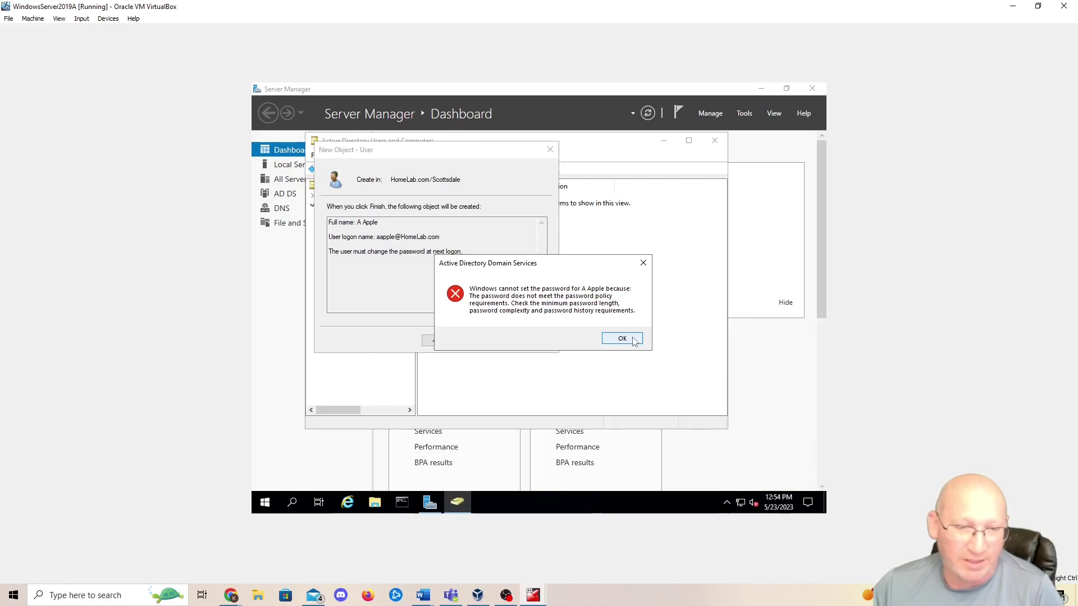
left_click(633, 340)
left_click(441, 341)
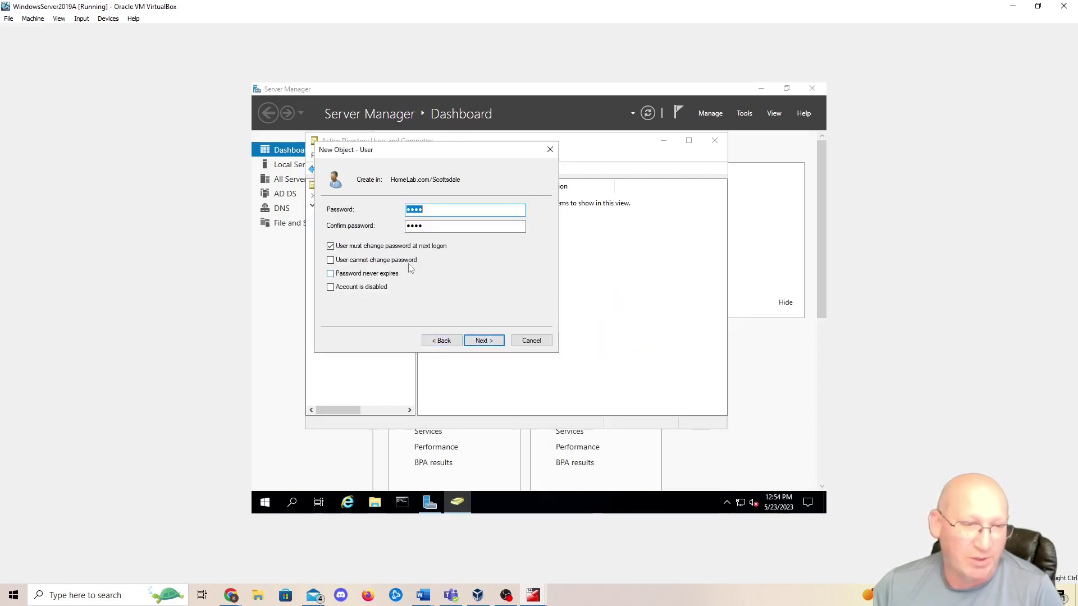
type("********")
key("Tab")
type("********")
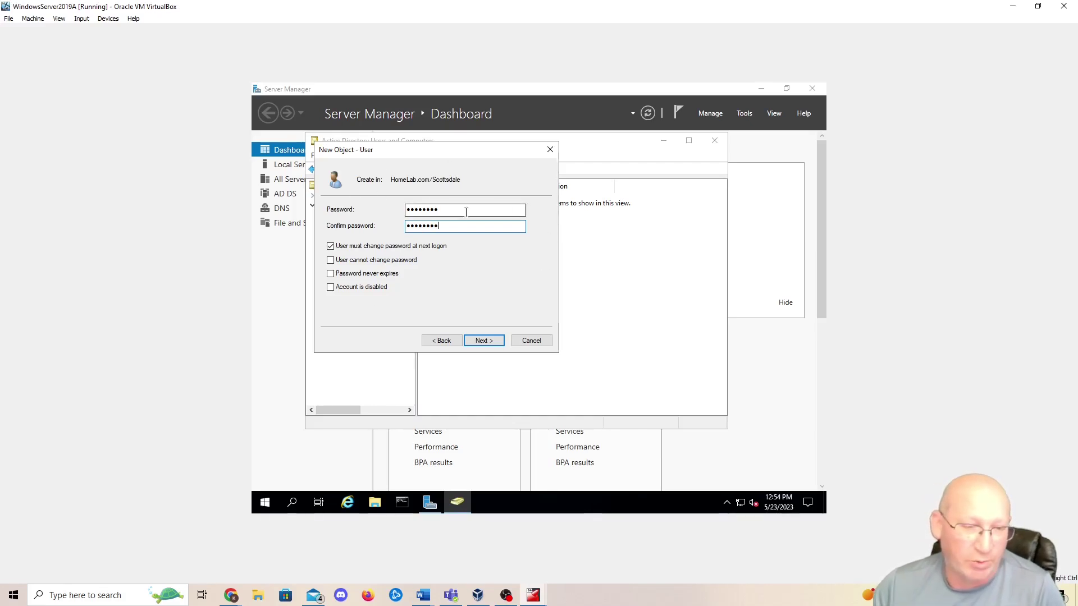
left_click(485, 343)
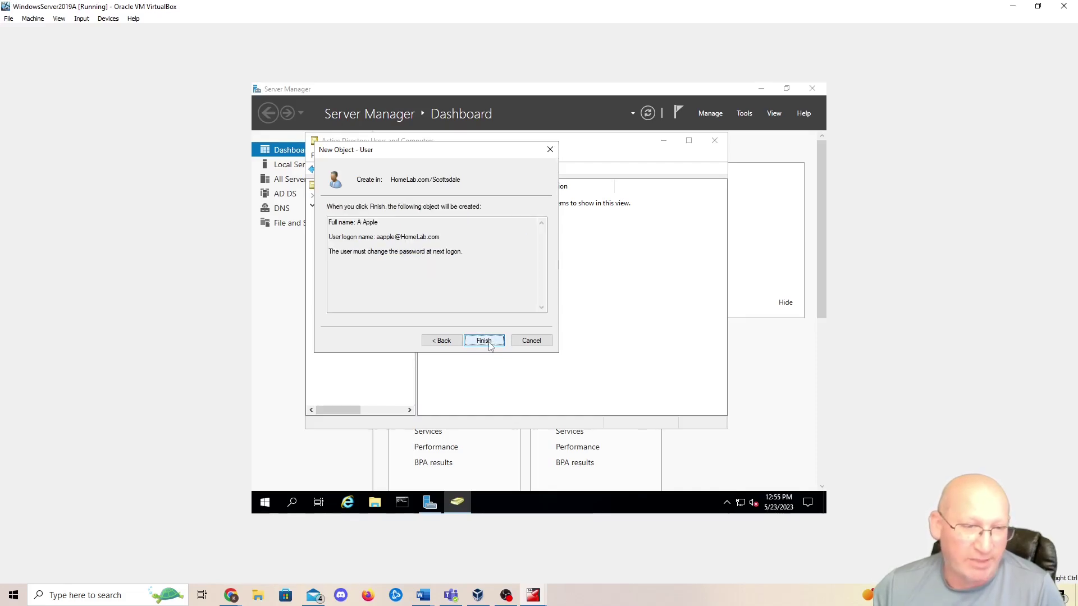
left_click(487, 343)
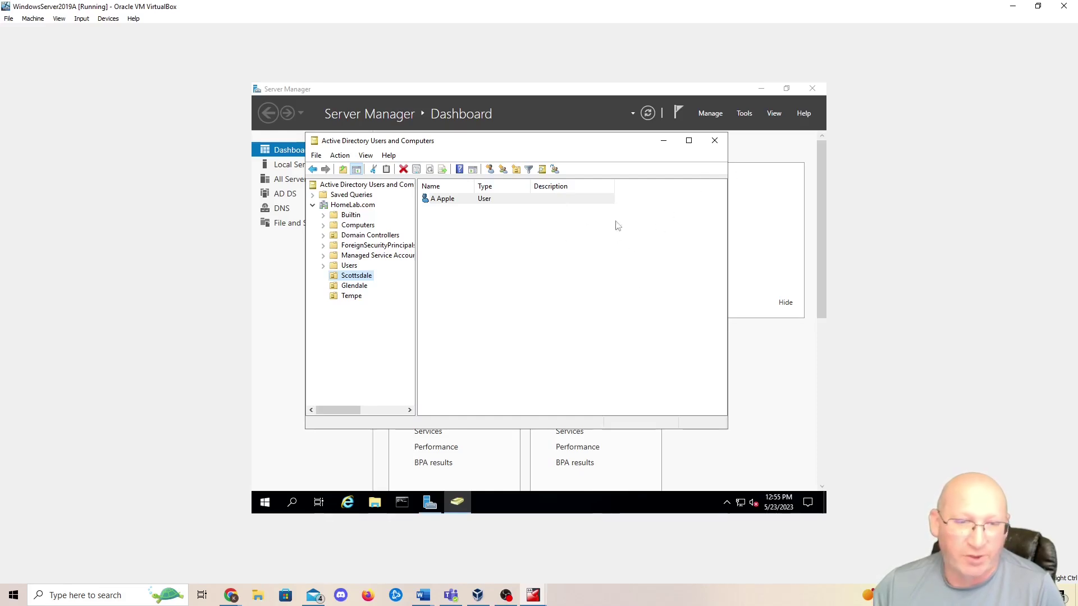
key("Return")
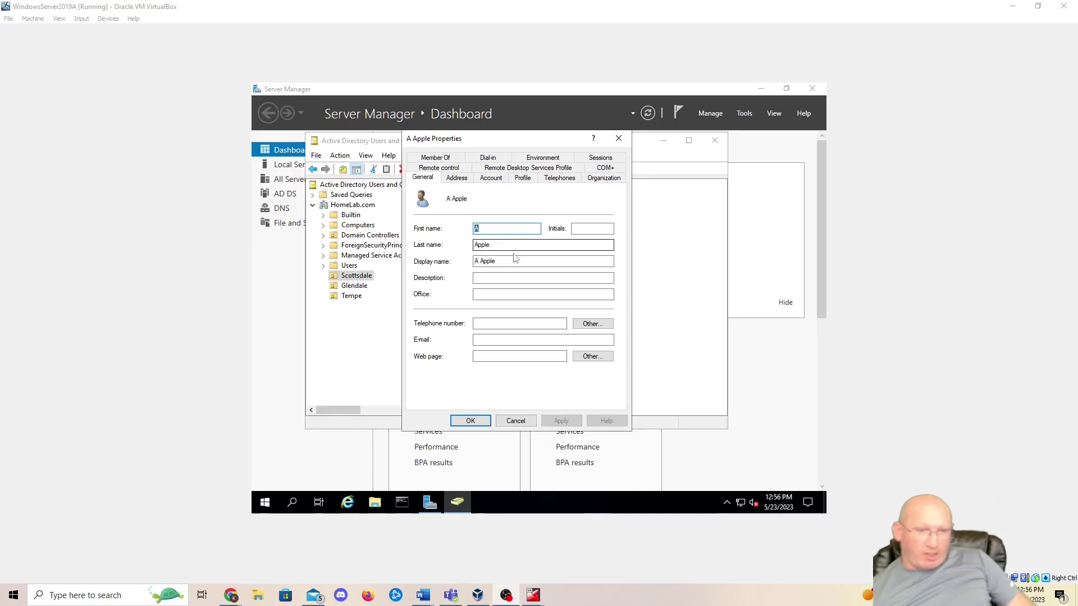
left_click(455, 178)
left_click(592, 201)
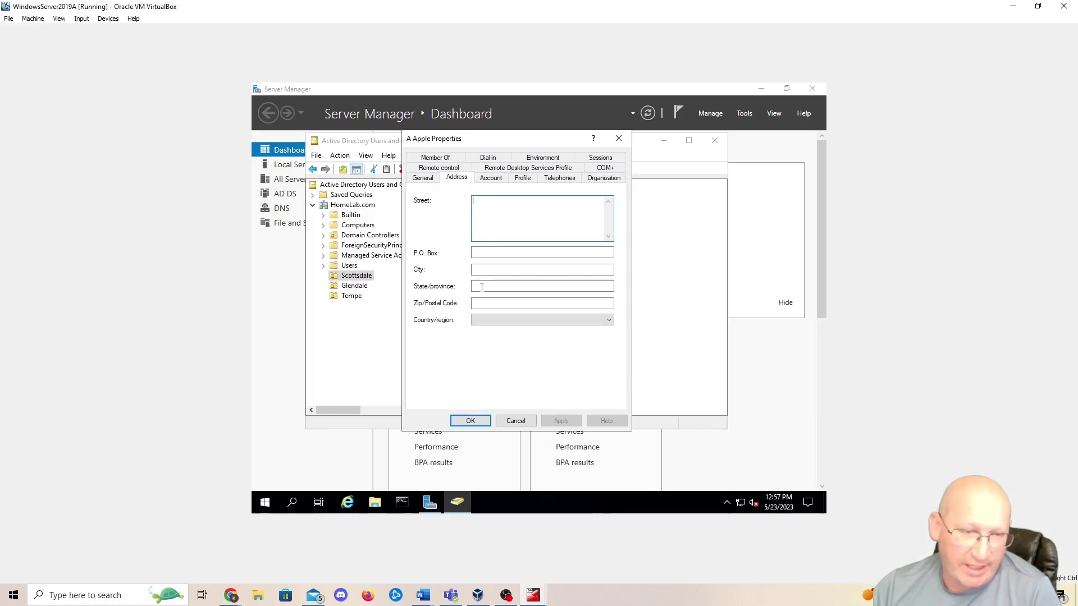
left_click(490, 178)
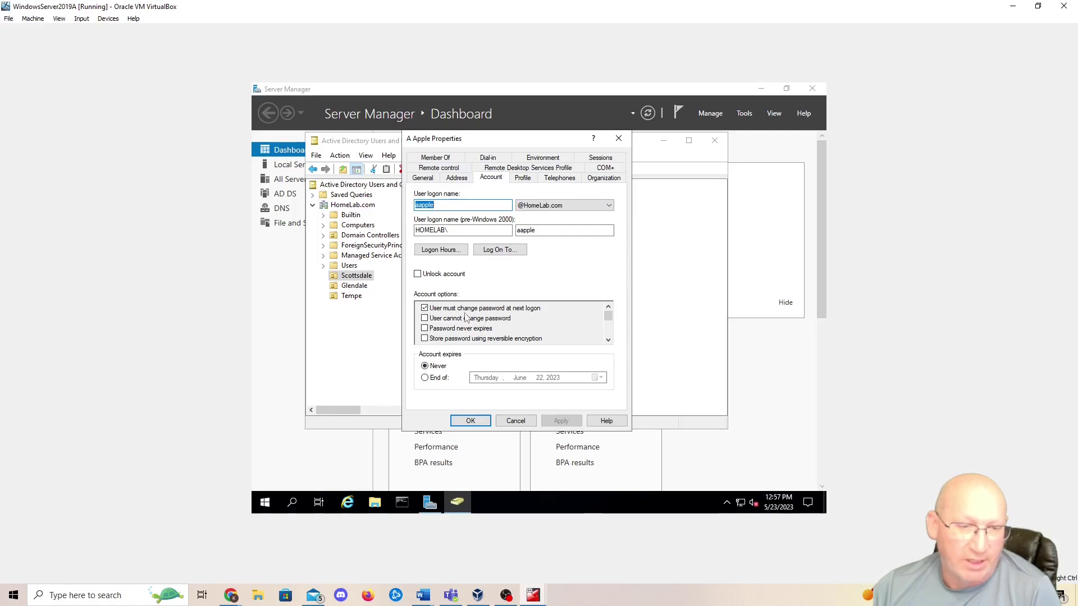
left_click(523, 178)
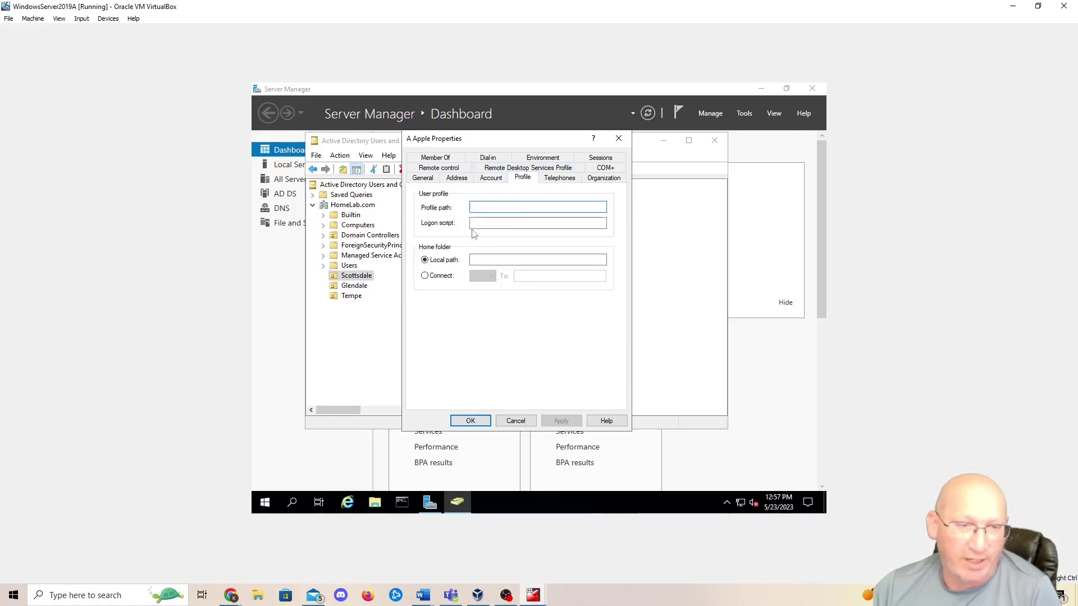
left_click(560, 178)
left_click(604, 178)
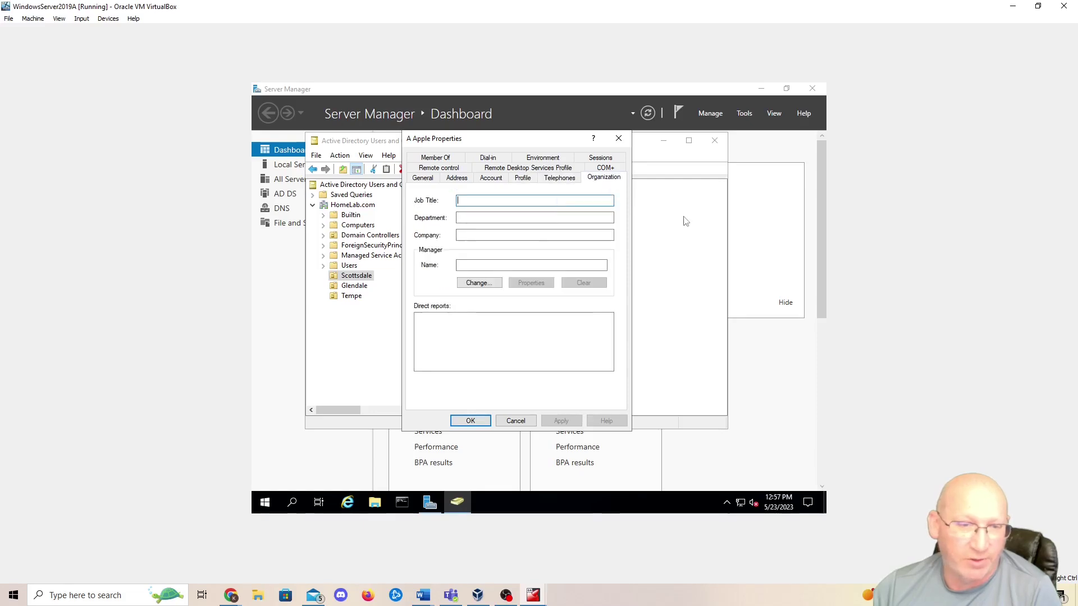
left_click(428, 168)
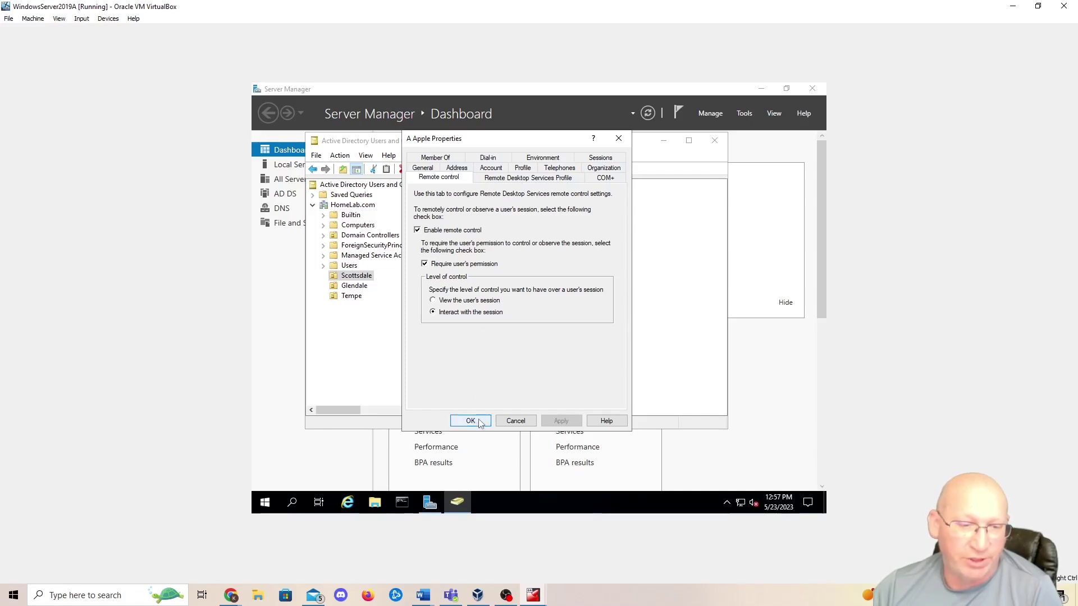
left_click(424, 168)
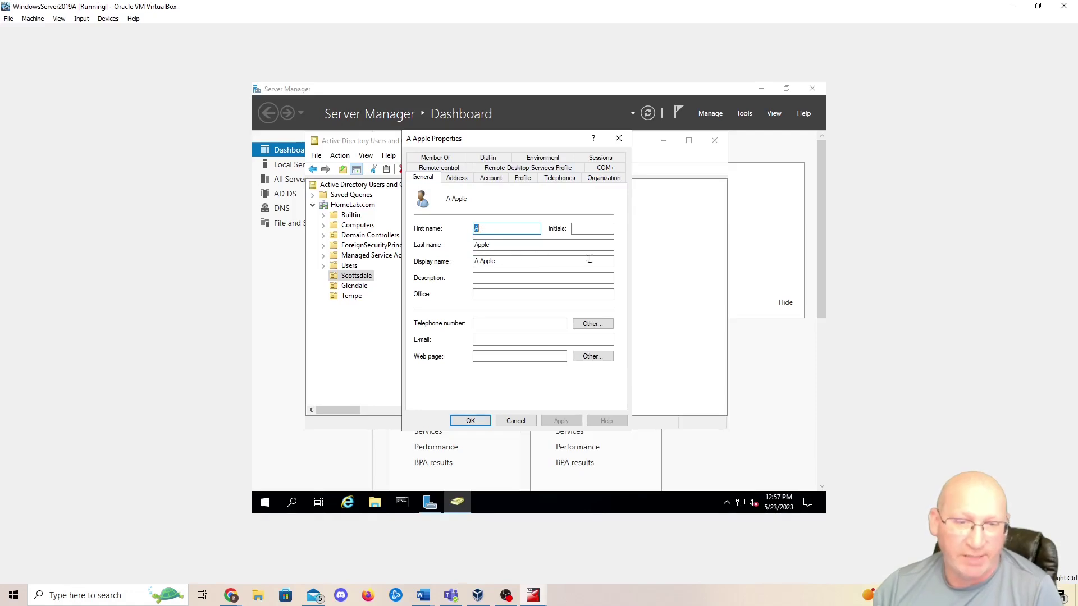
left_click(478, 421)
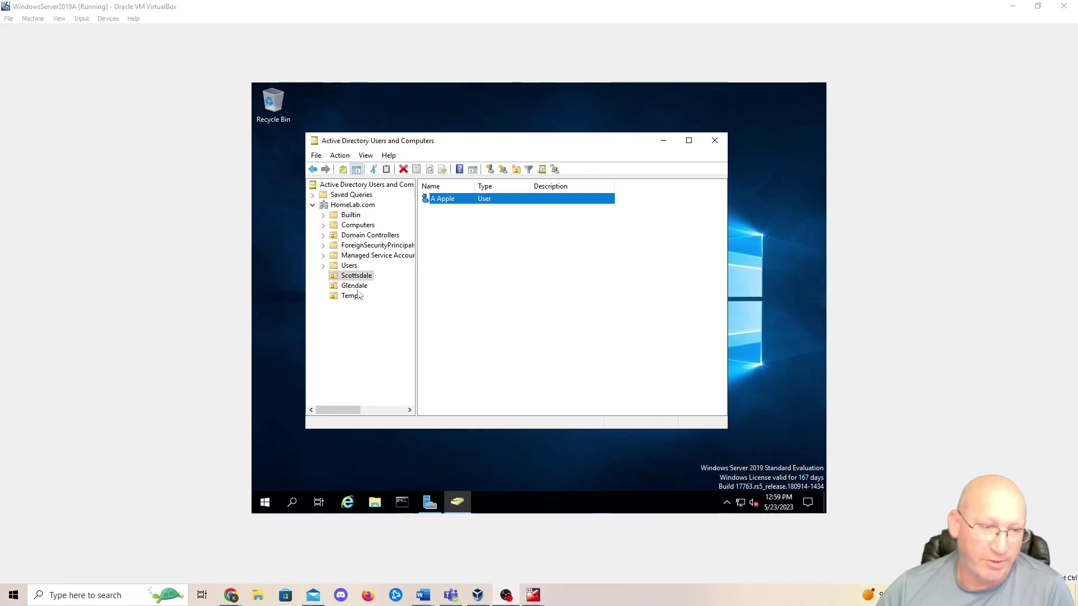
- Open the Glendale OU and run dsadd in the administrator Command Prompt
left_click(361, 288)
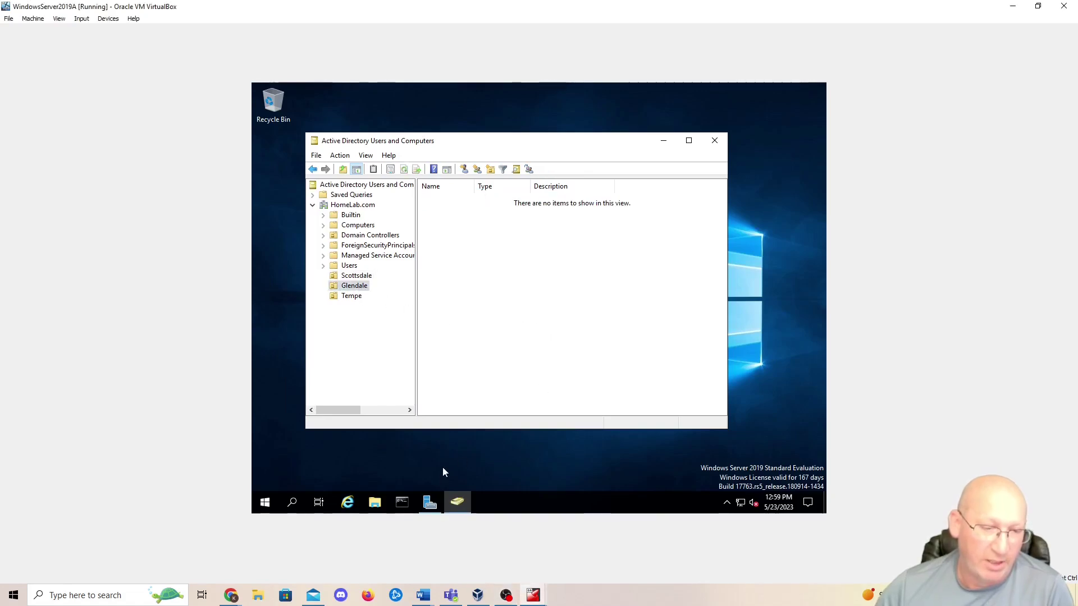
left_click(402, 501)
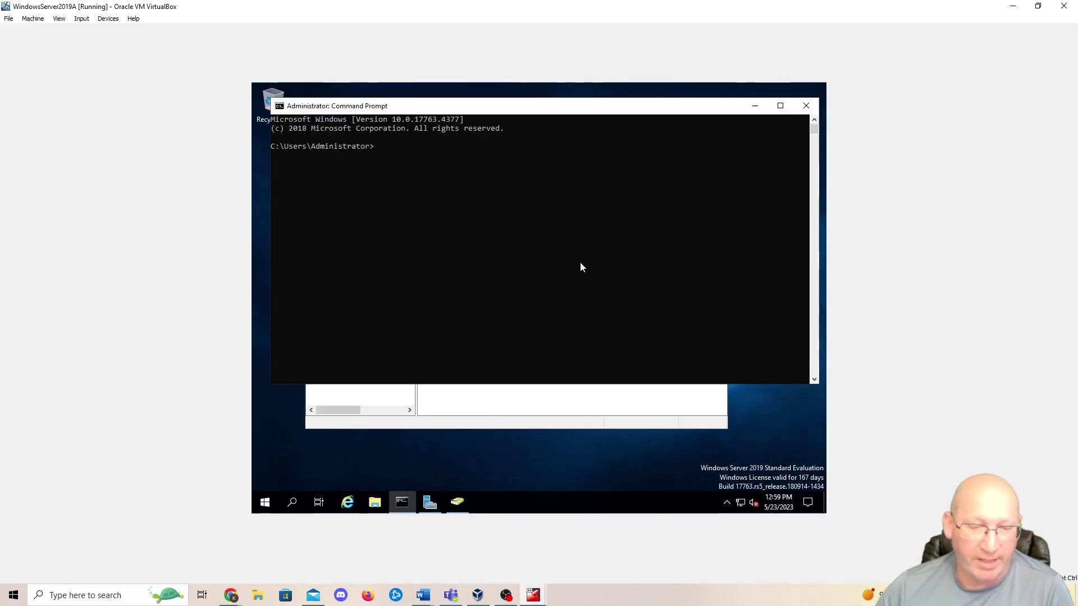
type("dsadd")
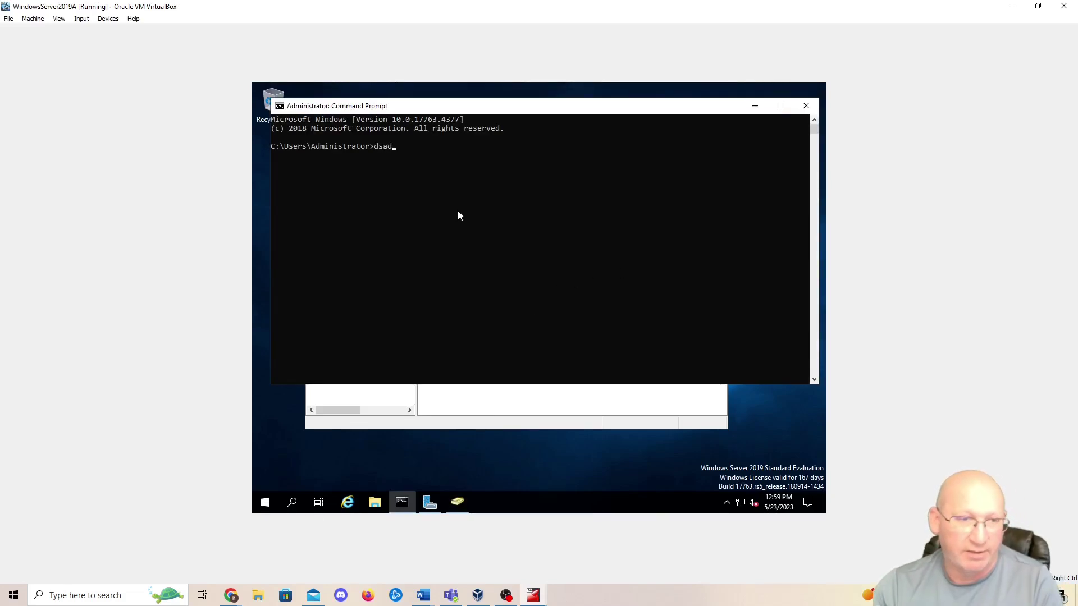
key("Return")
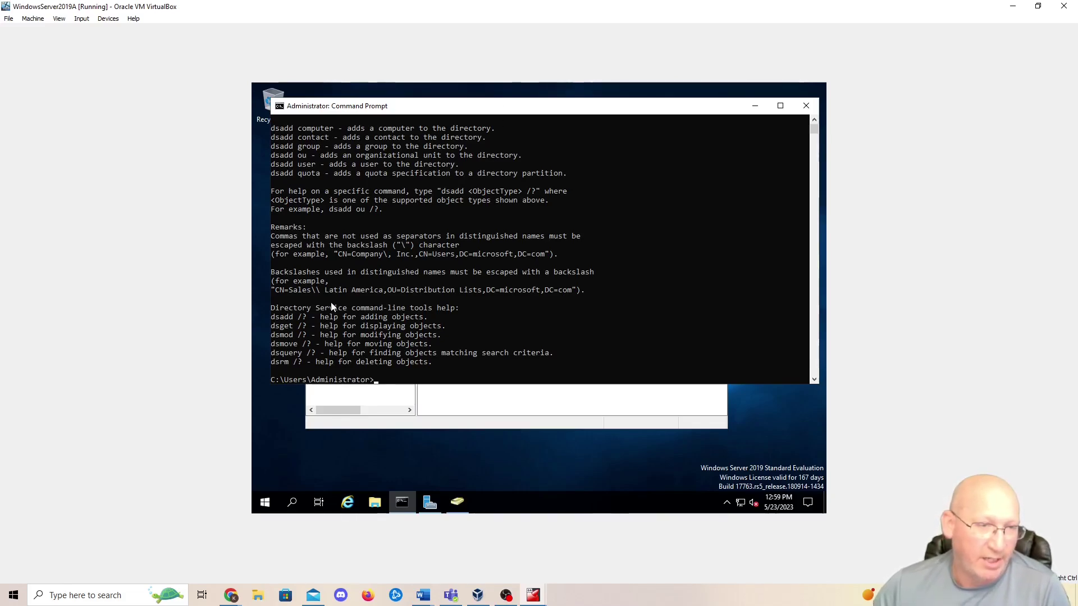
- Highlight the dsadd user line in the help, then show the Dsadd user documentation page
scroll(331, 301, "up", 2)
left_click_drag(272, 218, 322, 230)
left_click(348, 236)
scroll(354, 301, "down", 4)
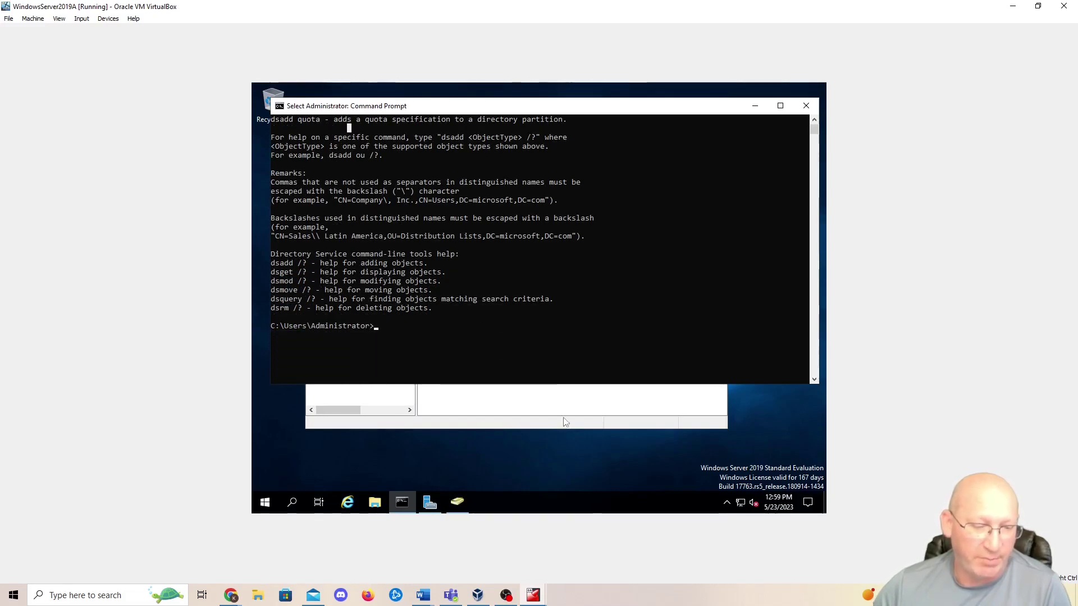
mouse_move(231, 595)
left_click(288, 547)
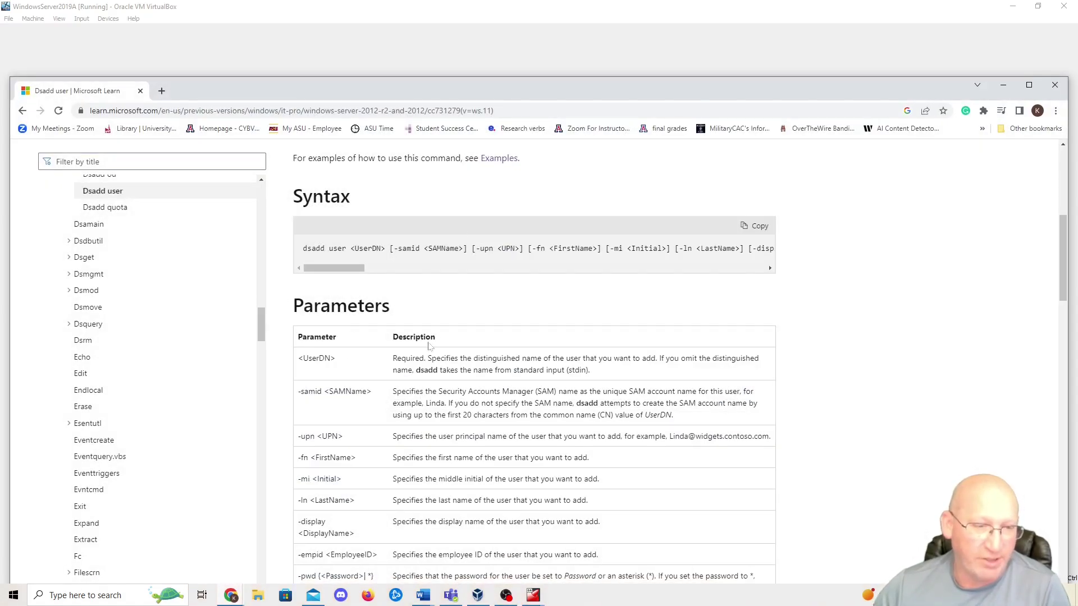
- Review the Dsadd user parameter table and syntax on Microsoft Learn, then bring the Word draft forward
scroll(398, 427, "down", 5)
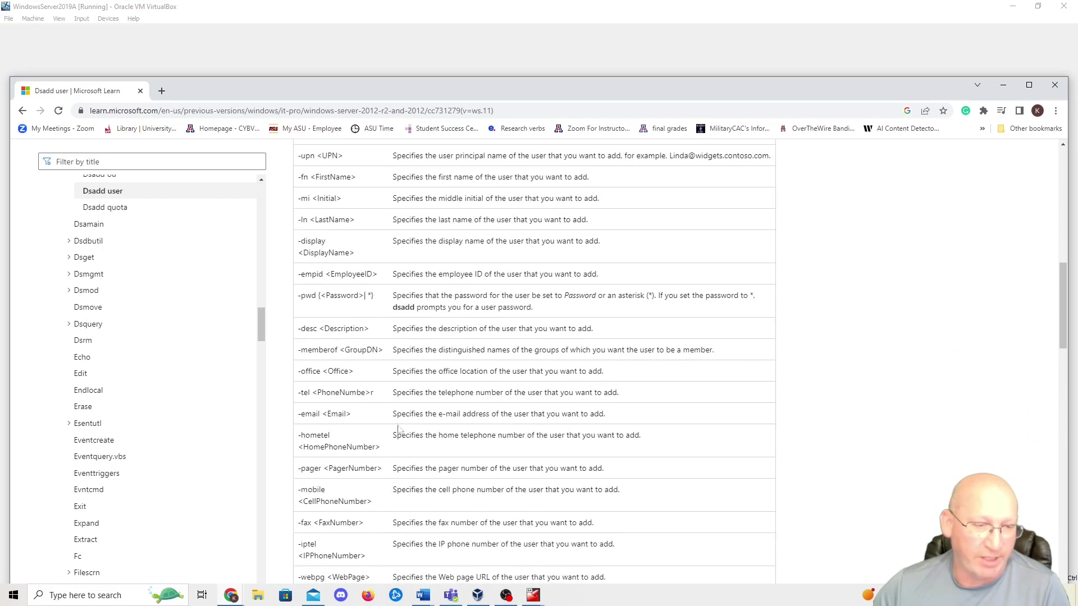
scroll(396, 449, "up", 7)
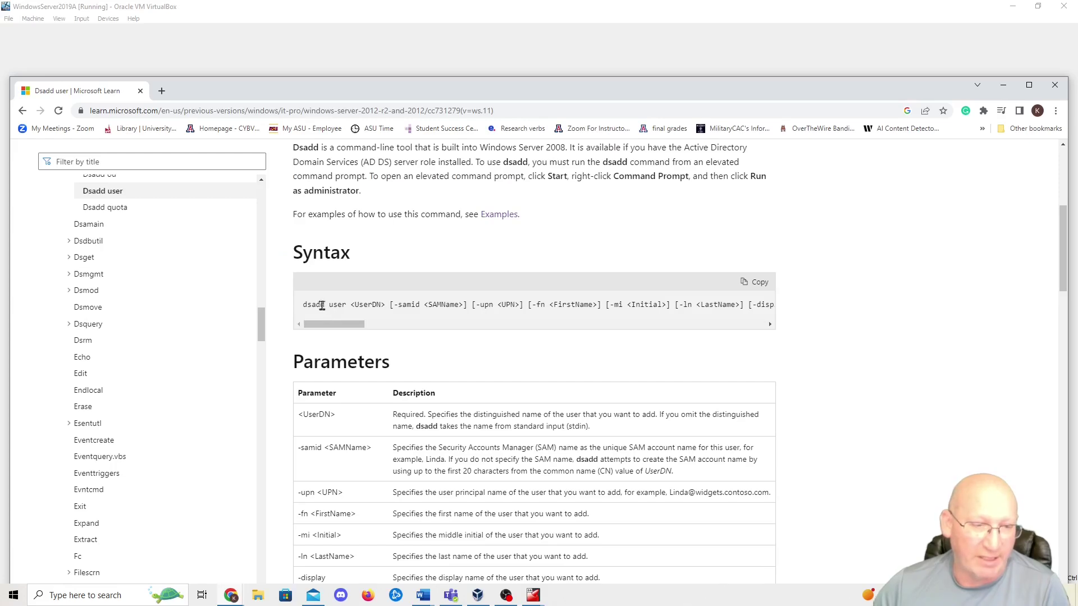
left_click_drag(355, 324, 436, 330)
scroll(437, 350, "down", 6)
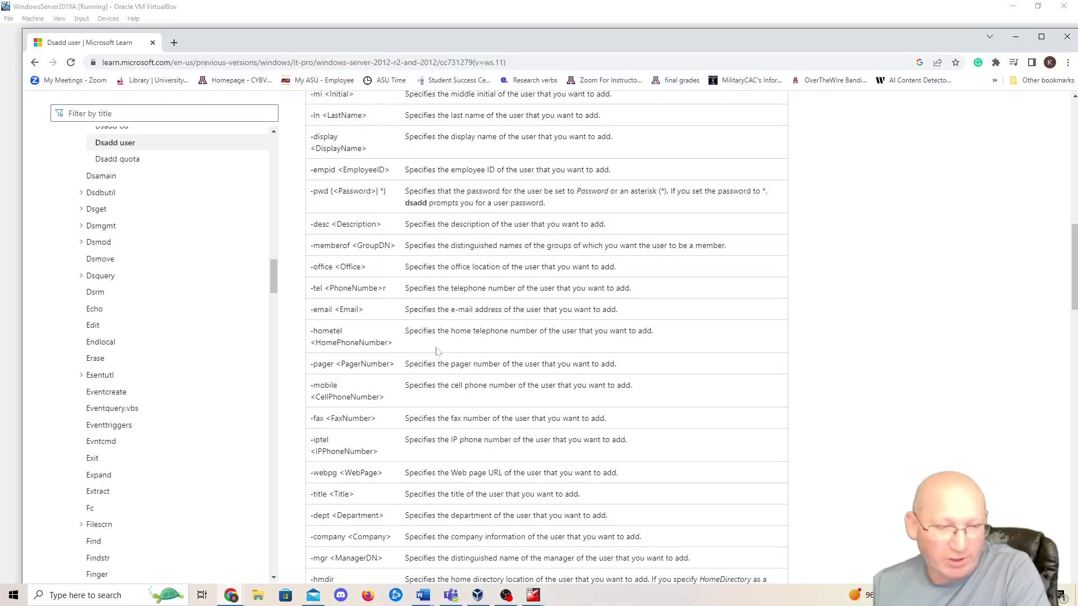
scroll(441, 349, "down", 2)
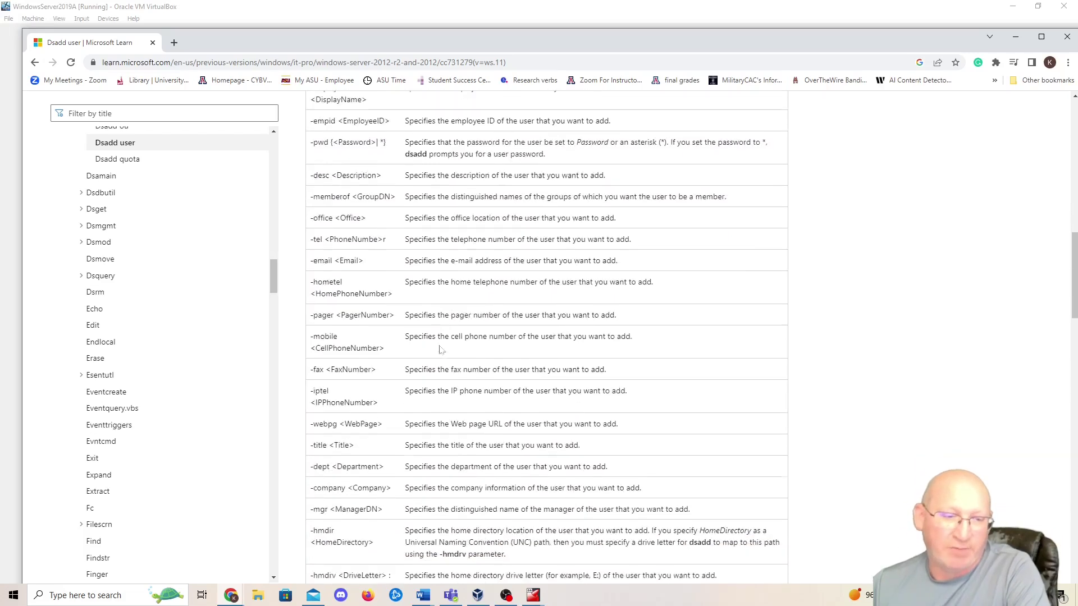
scroll(441, 349, "down", 3)
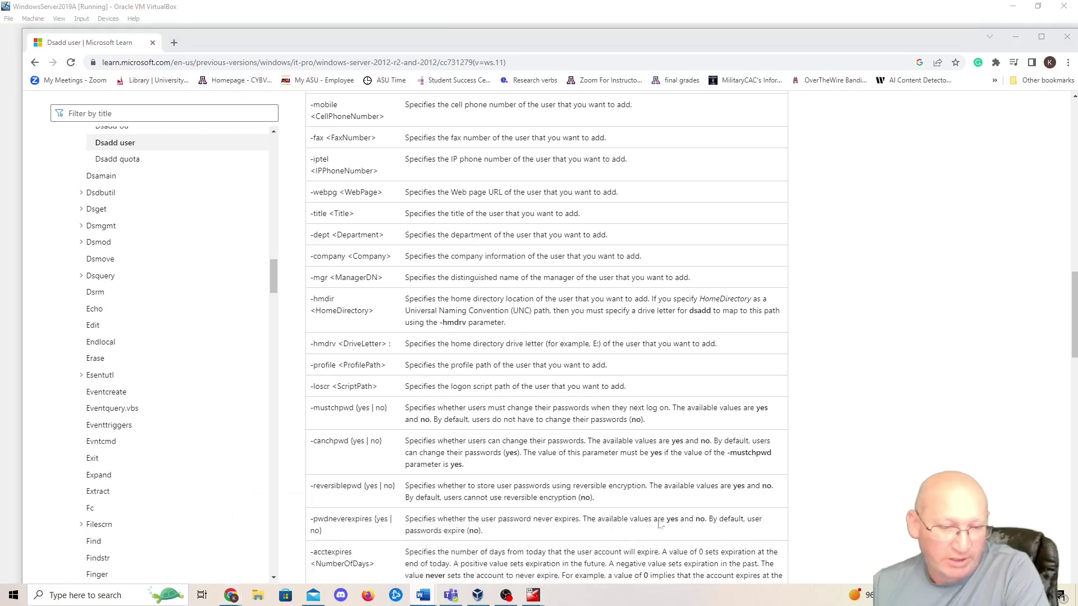
key("alt+Tab")
left_click_drag(707, 189, 685, 96)
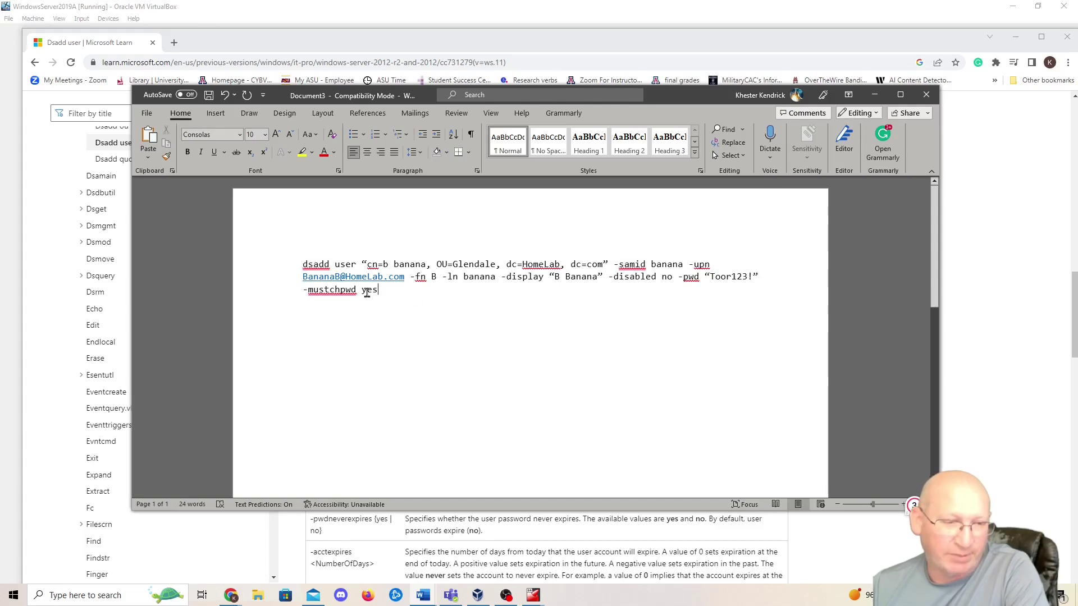
- Copy the completed dsadd user command for b banana in Glendale from Word
mouse_move(314, 290)
left_click_drag(407, 291, 298, 265)
right_click(345, 270)
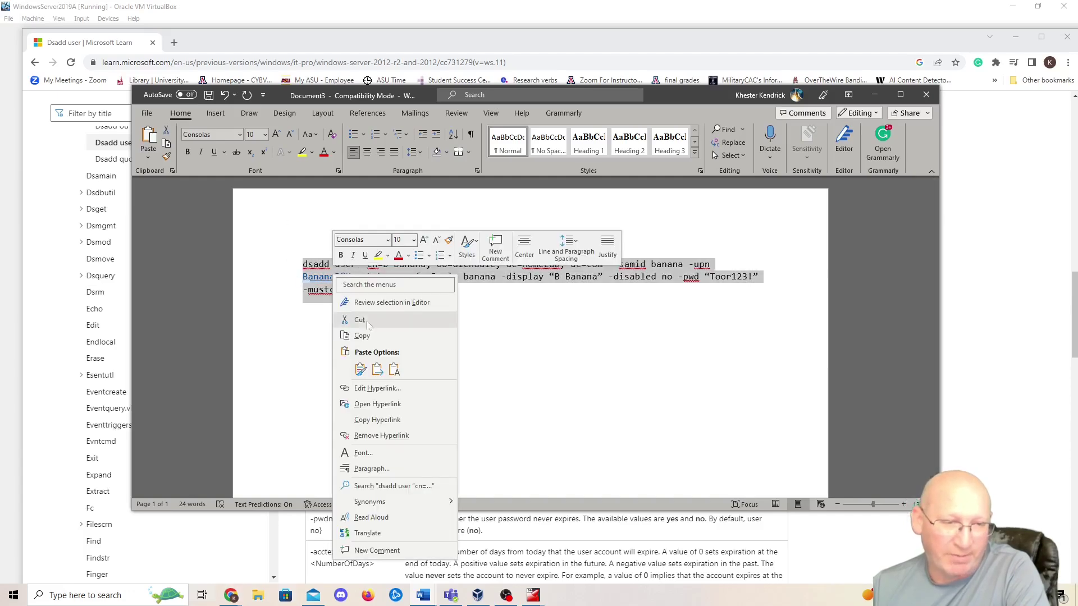
left_click(362, 336)
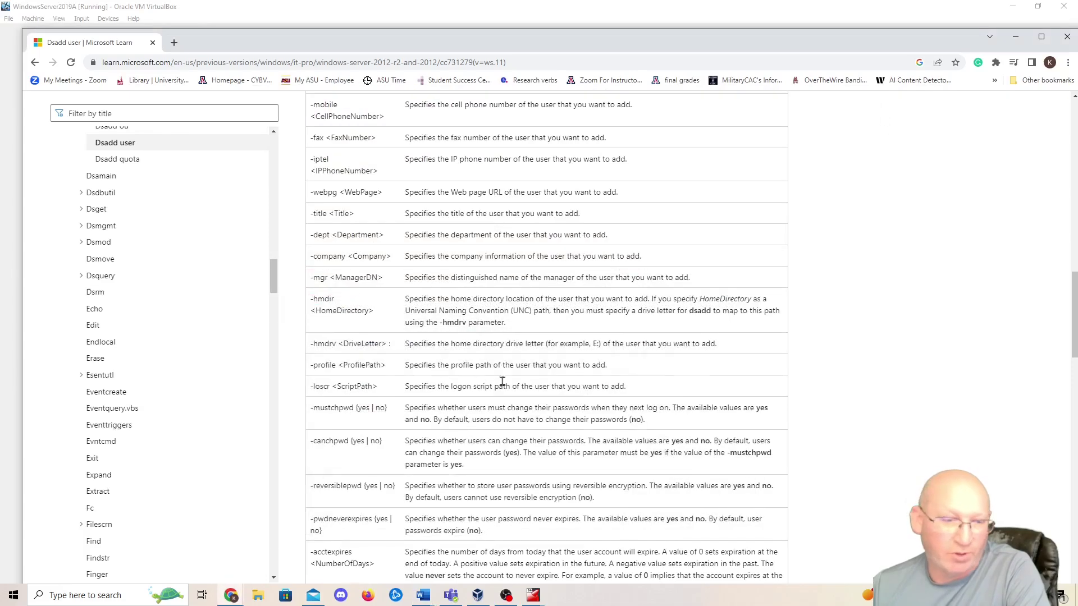
left_click(532, 595)
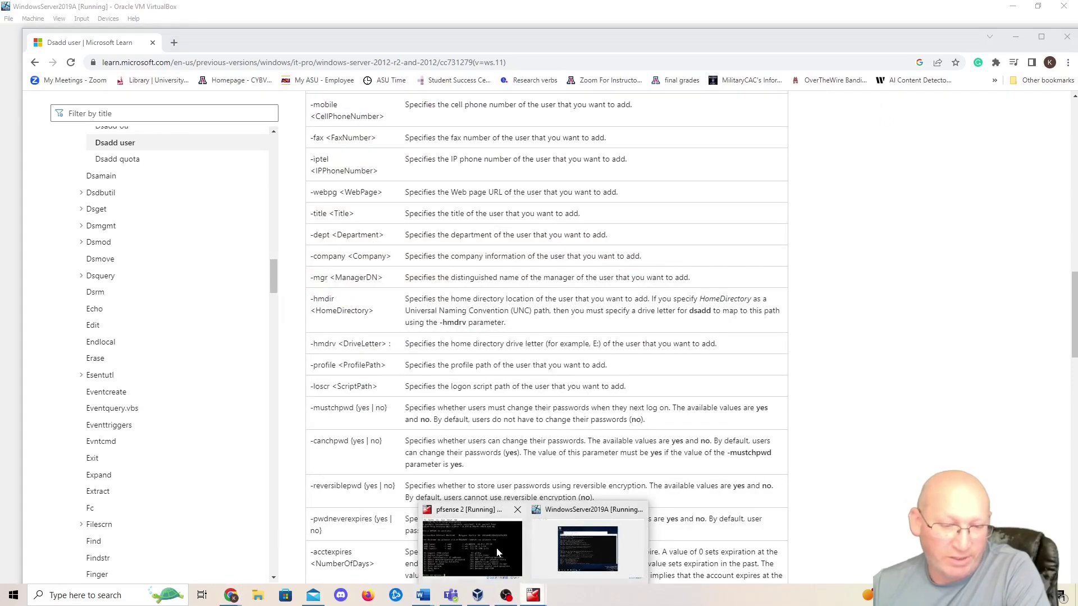
- Paste and run the dsadd command in the WindowsServer2019A Command Prompt to create b banana
left_click(588, 550)
scroll(581, 403, "down", 8)
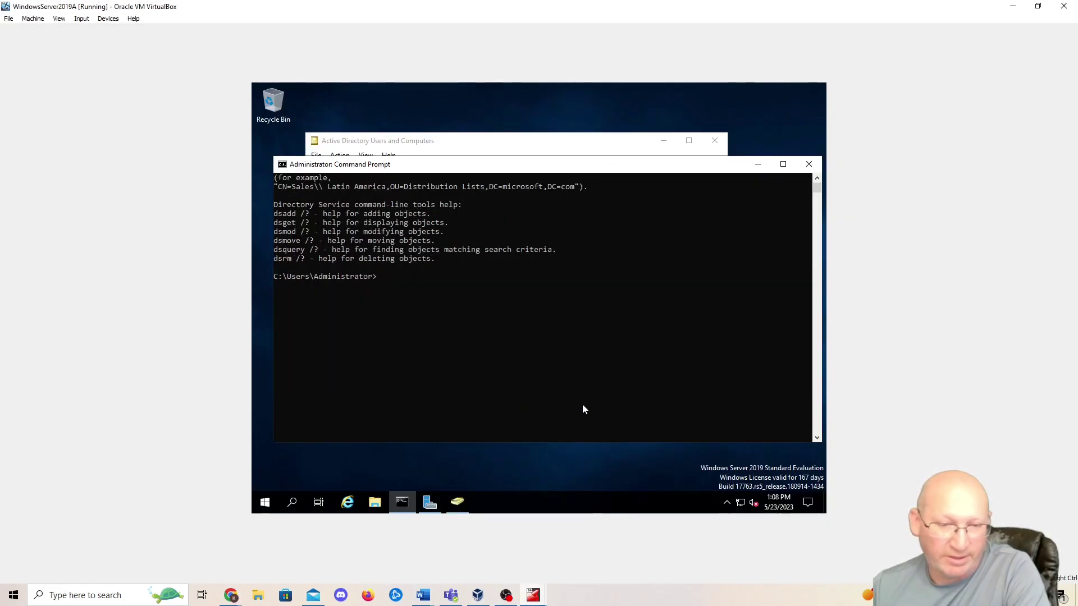
right_click(415, 270)
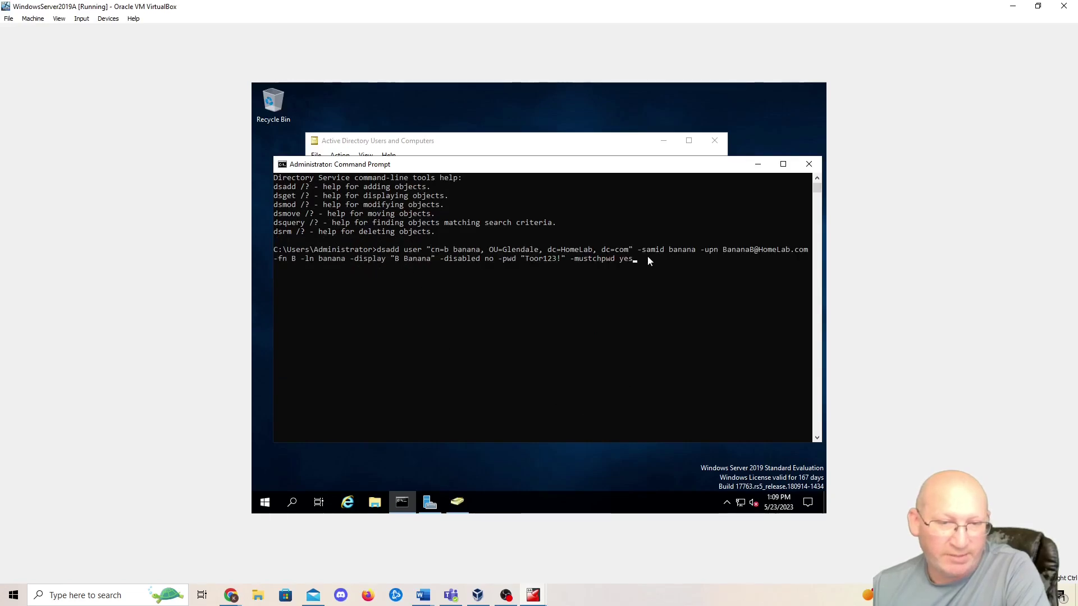
key("Return")
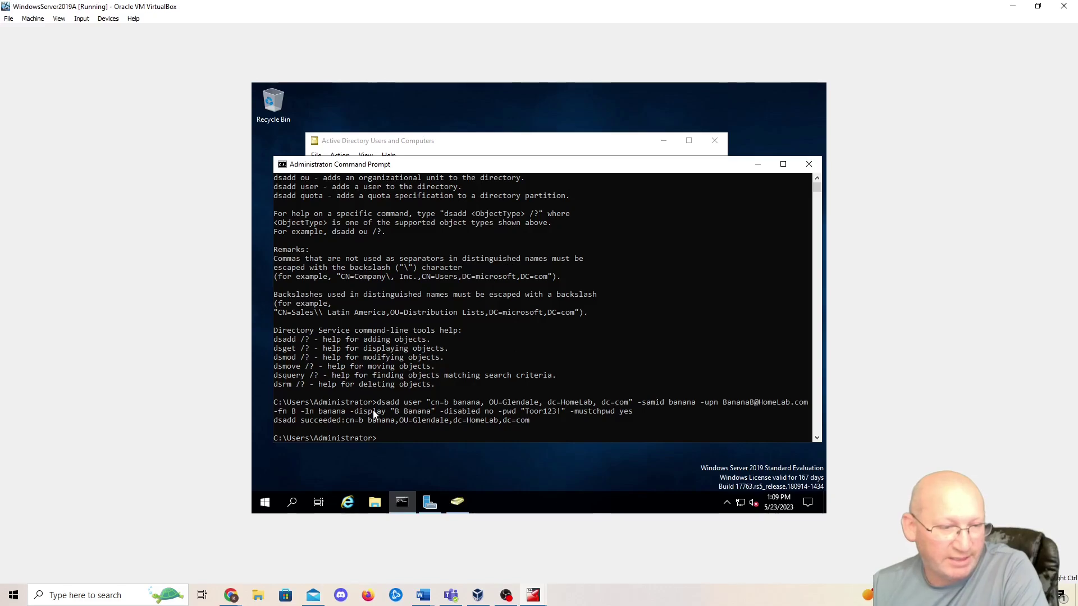
left_click(514, 141)
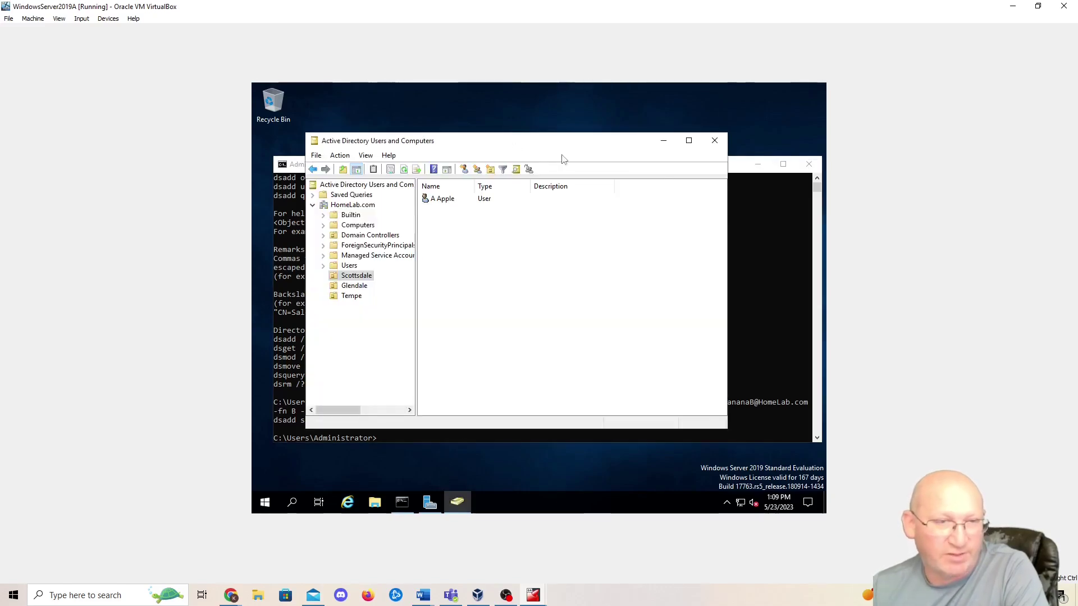
- Refresh the Glendale OU so the new user appears
left_click(353, 286)
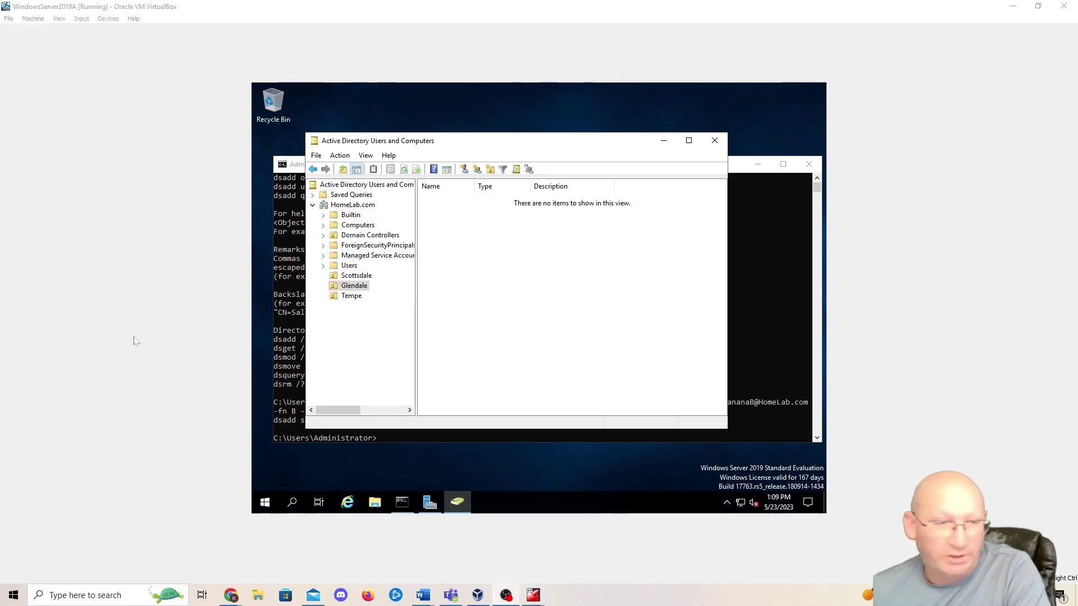
left_click(340, 157)
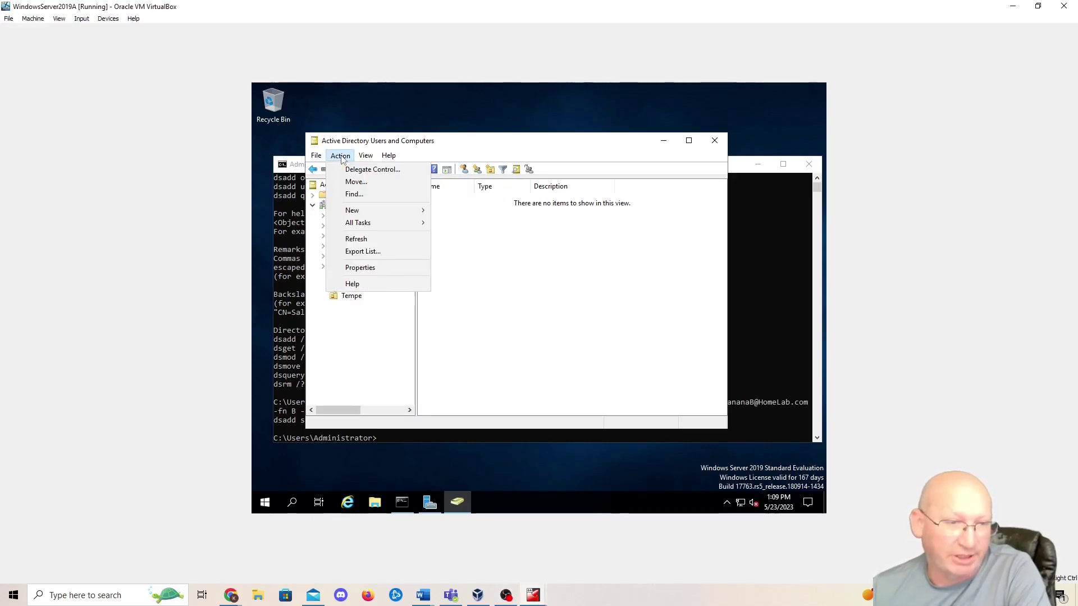
left_click(347, 239)
- Open b banana's Properties and review the Account, Address, Profile and Telephones tabs
left_click(445, 203)
double_click(449, 203)
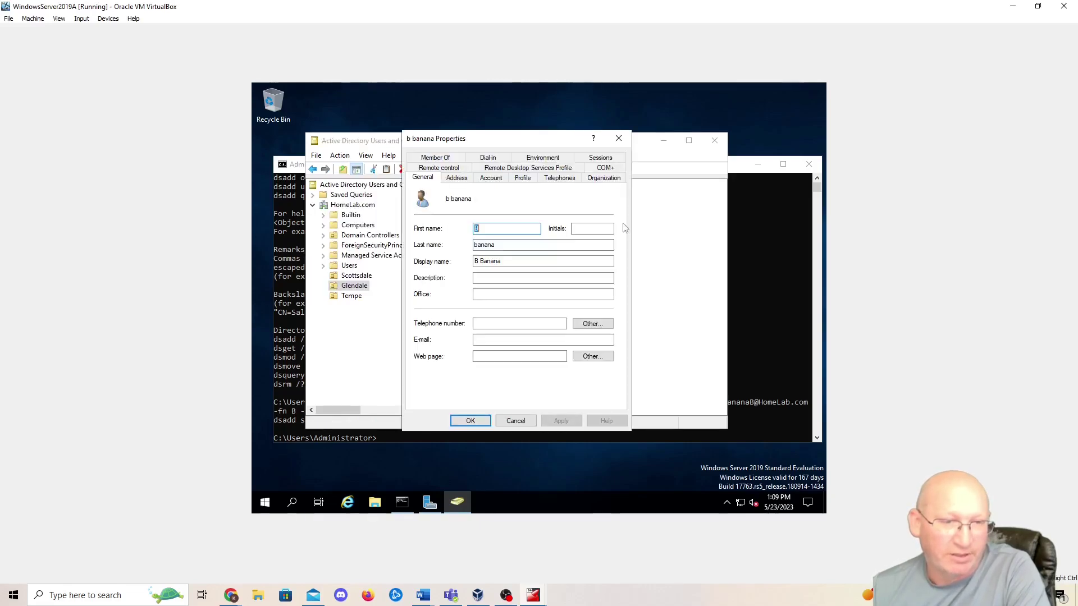
left_click(491, 178)
left_click(457, 178)
left_click(522, 178)
left_click(559, 178)
left_click(456, 178)
left_click(423, 178)
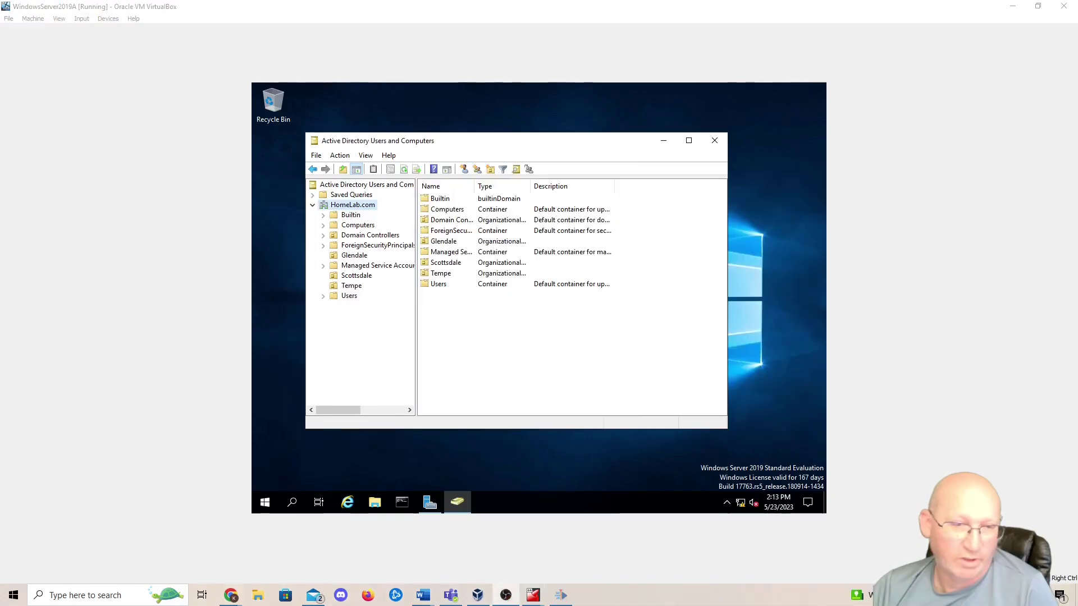
- Confirm Scottsdale holds A Apple, Tempe is empty, and Glendale lists b banana
left_click(449, 242)
left_click(450, 263)
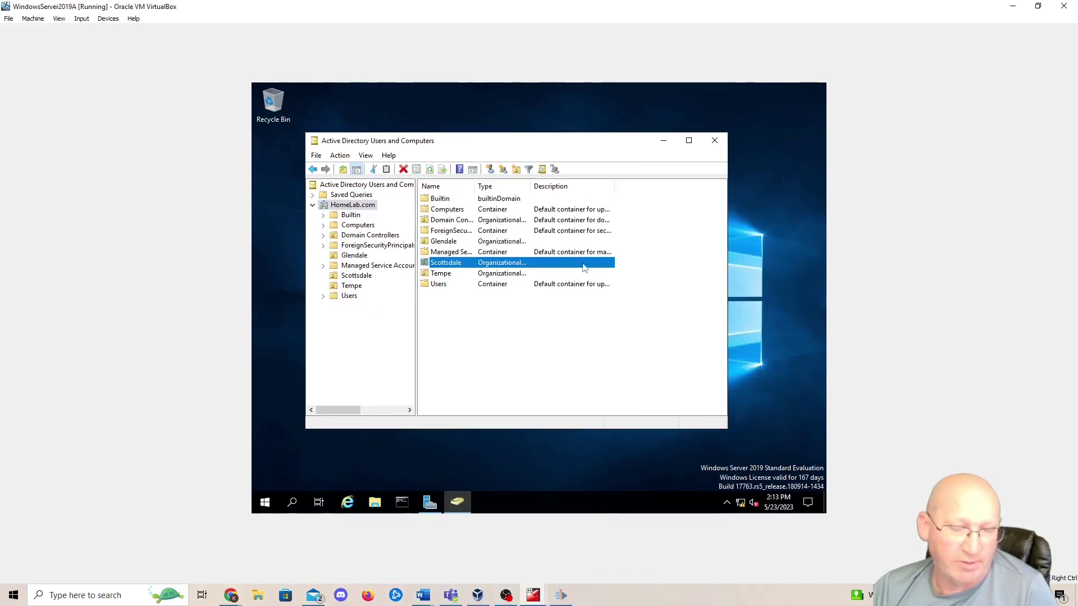
left_click(471, 243)
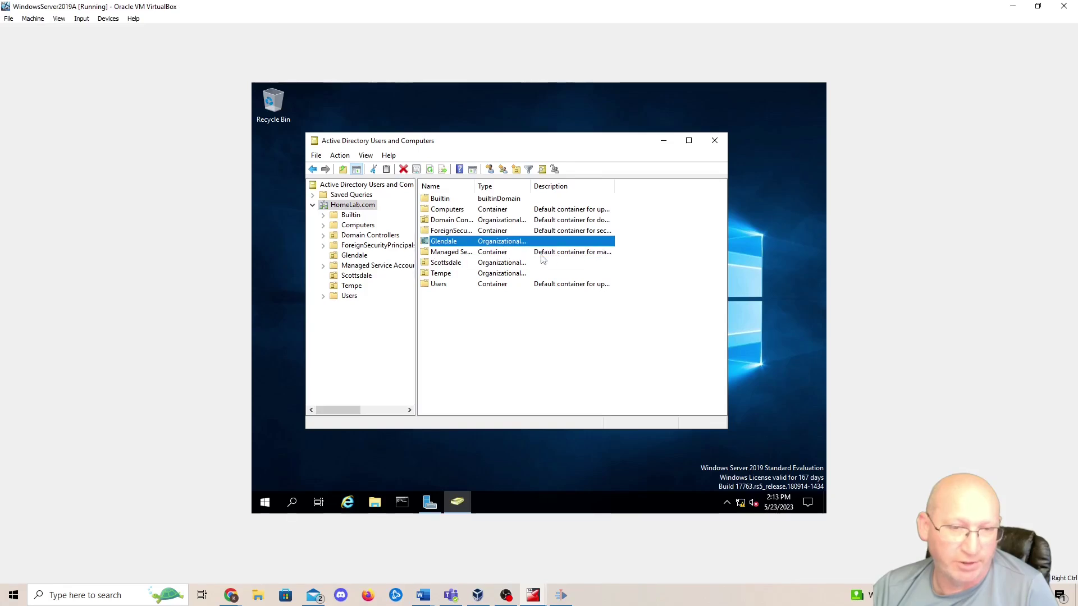
double_click(508, 263)
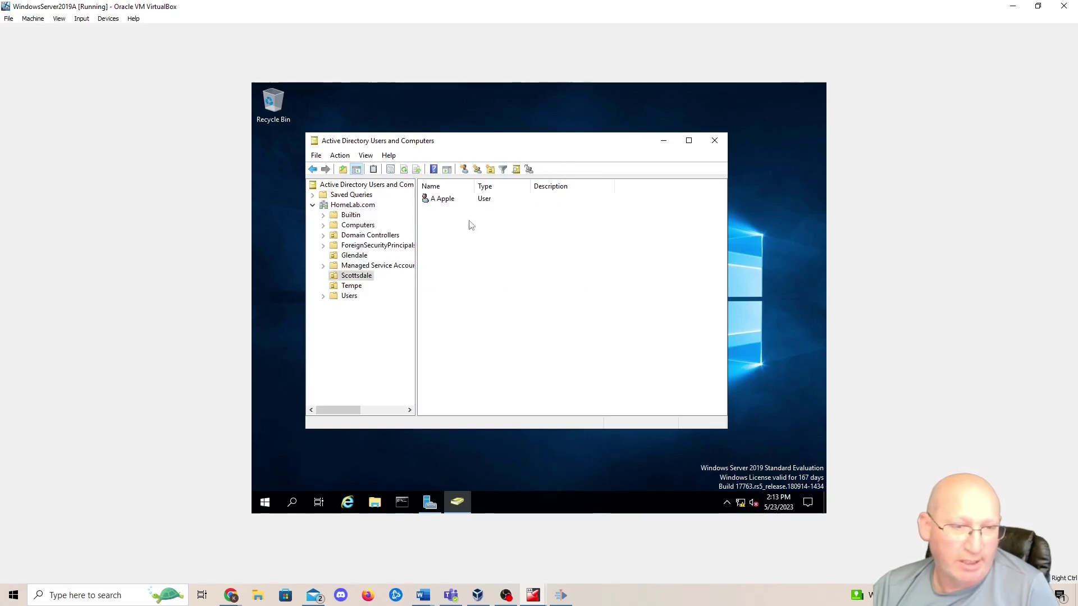
left_click(446, 199)
left_click(352, 286)
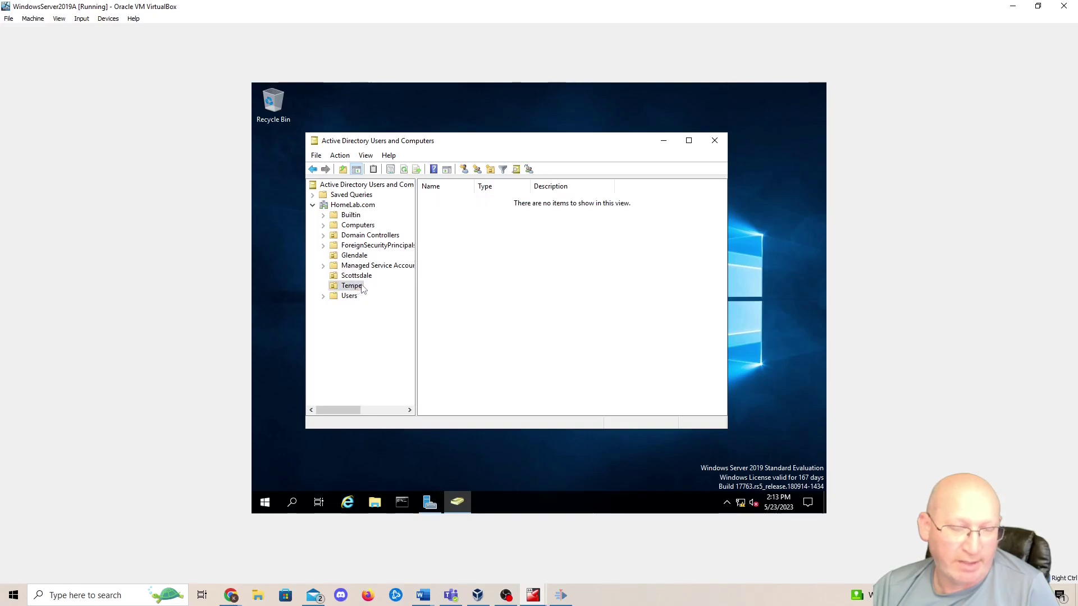
left_click(349, 297)
left_click(351, 286)
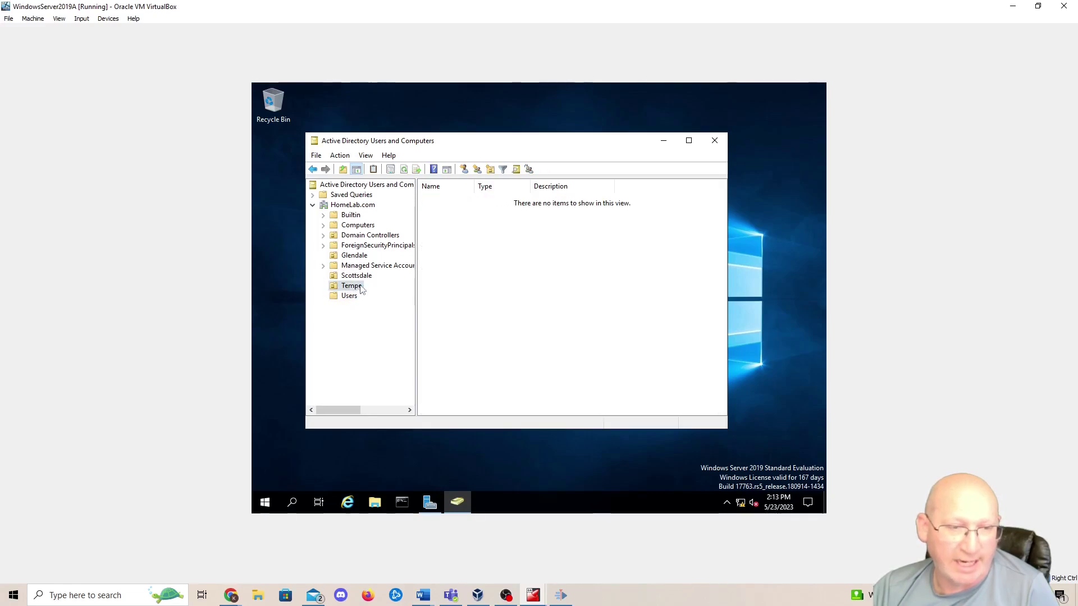
left_click(354, 257)
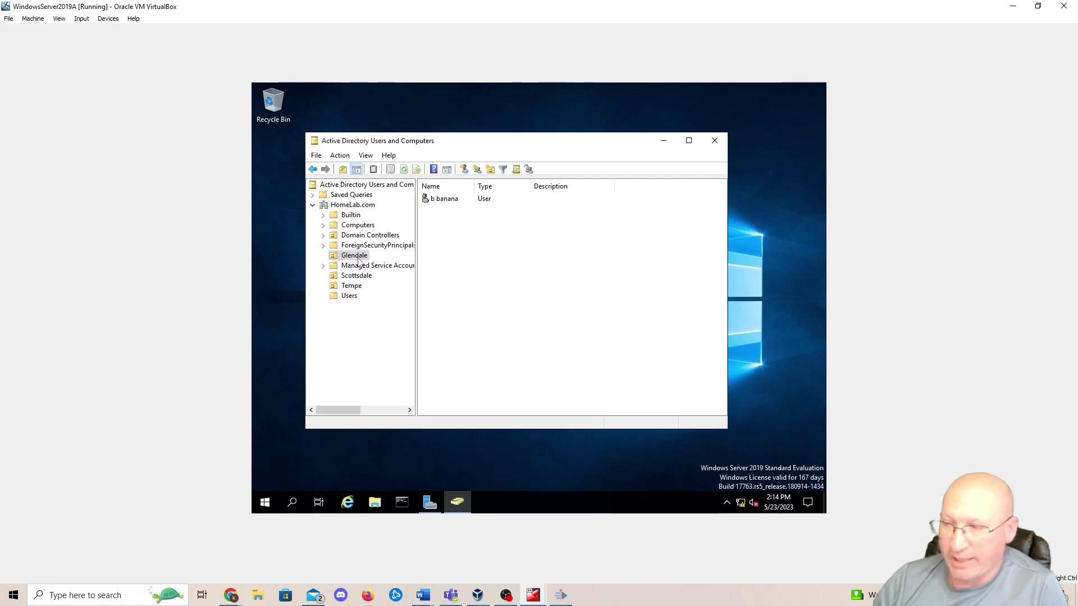